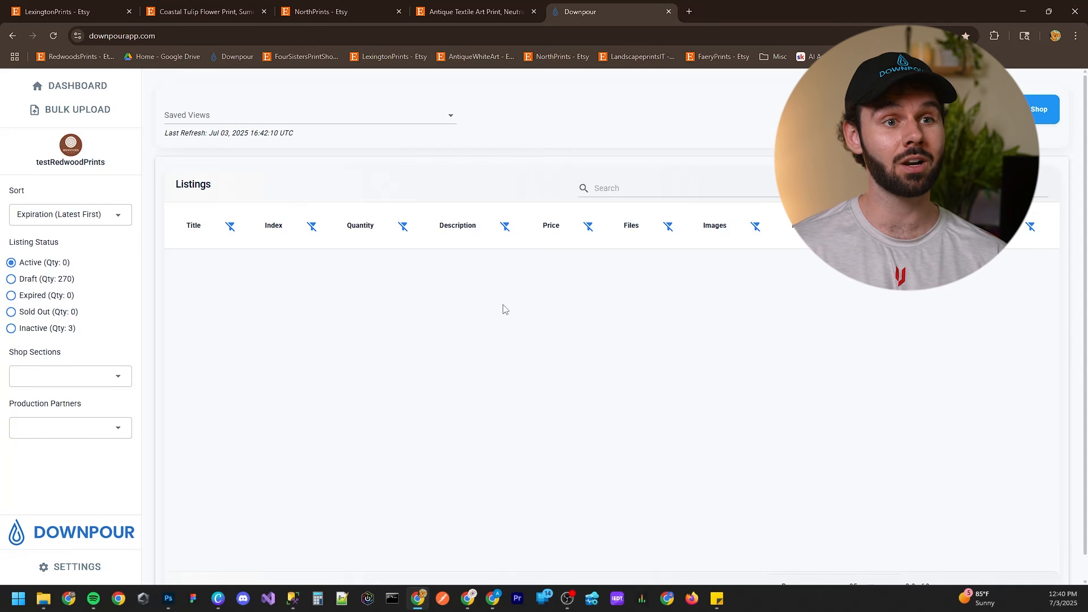
Switch to File Explorer, bring its window into view and go up to the Tempest folder
click(43, 598)
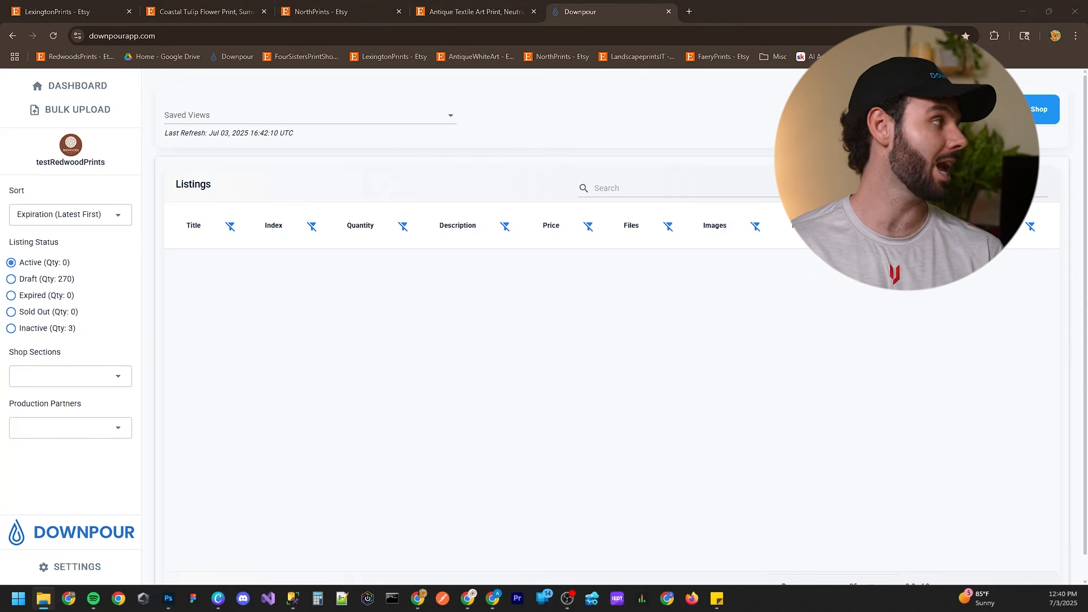
drag(558, 611, 547, 142)
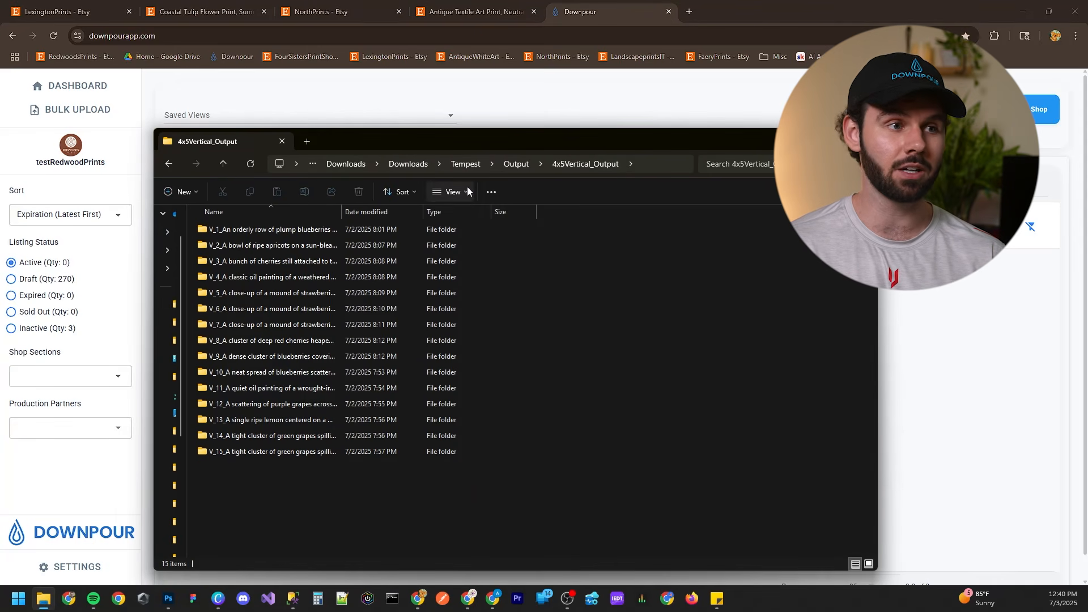
click(465, 164)
click(242, 308)
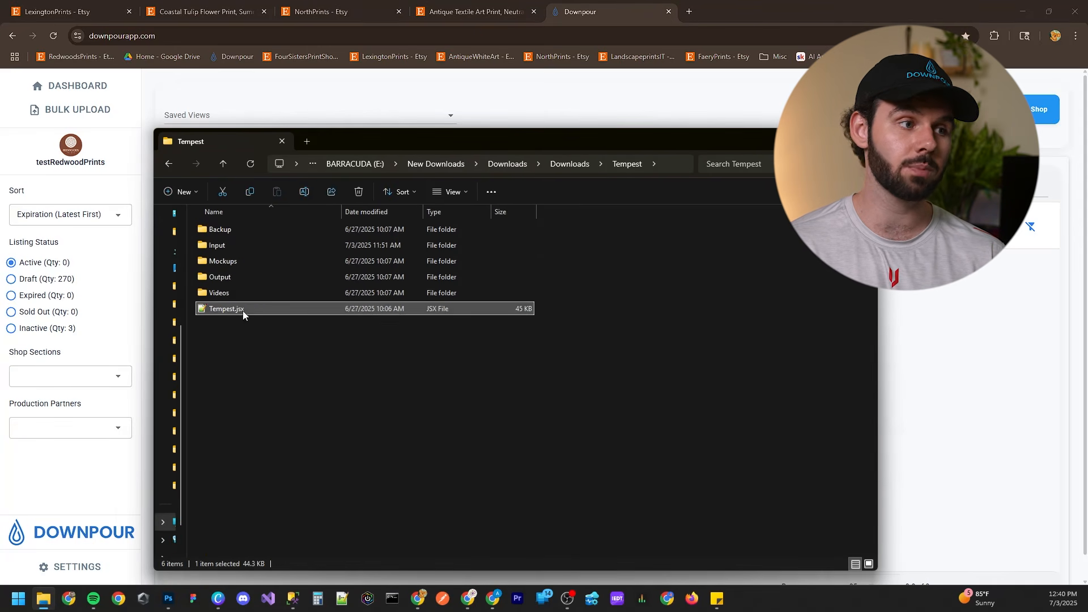
Open the Input folder and look through the artwork images in it
double_click(239, 247)
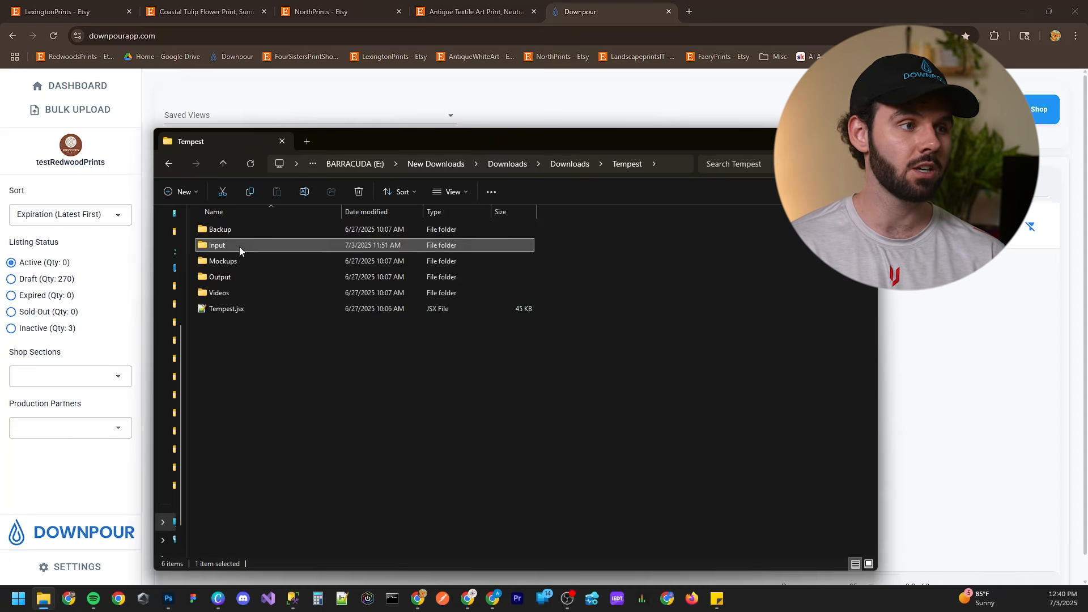
click(675, 289)
scroll(674, 288, down, 1)
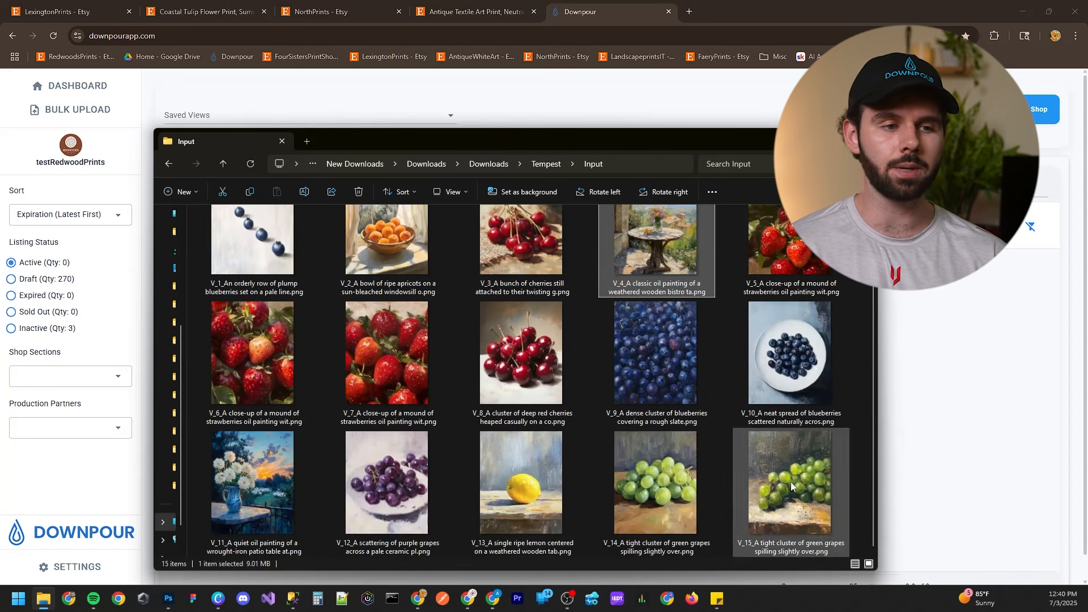
scroll(398, 473, up, 1)
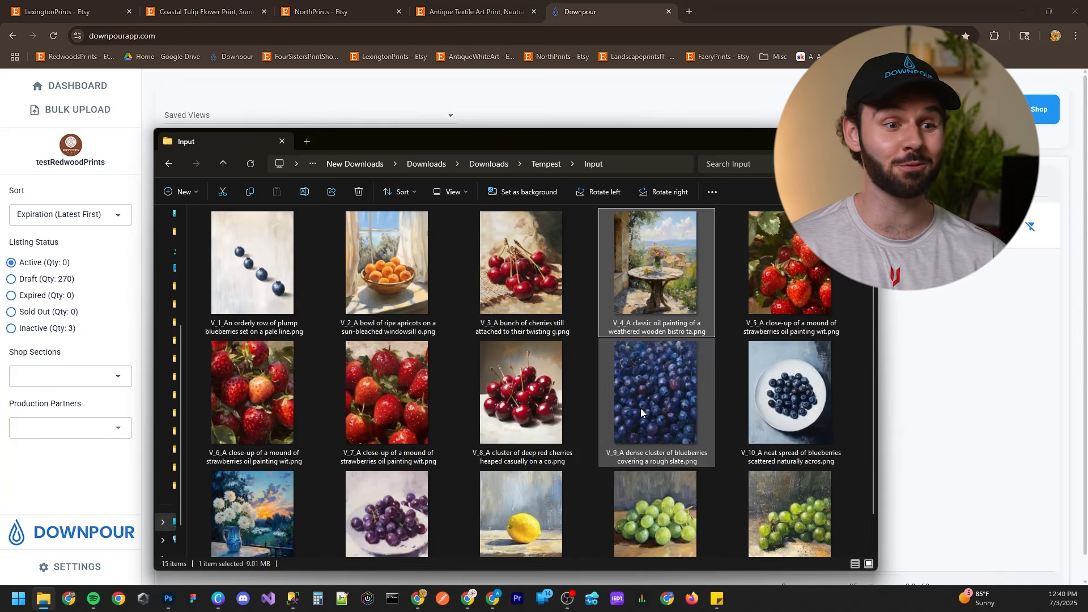
scroll(680, 409, down, 1)
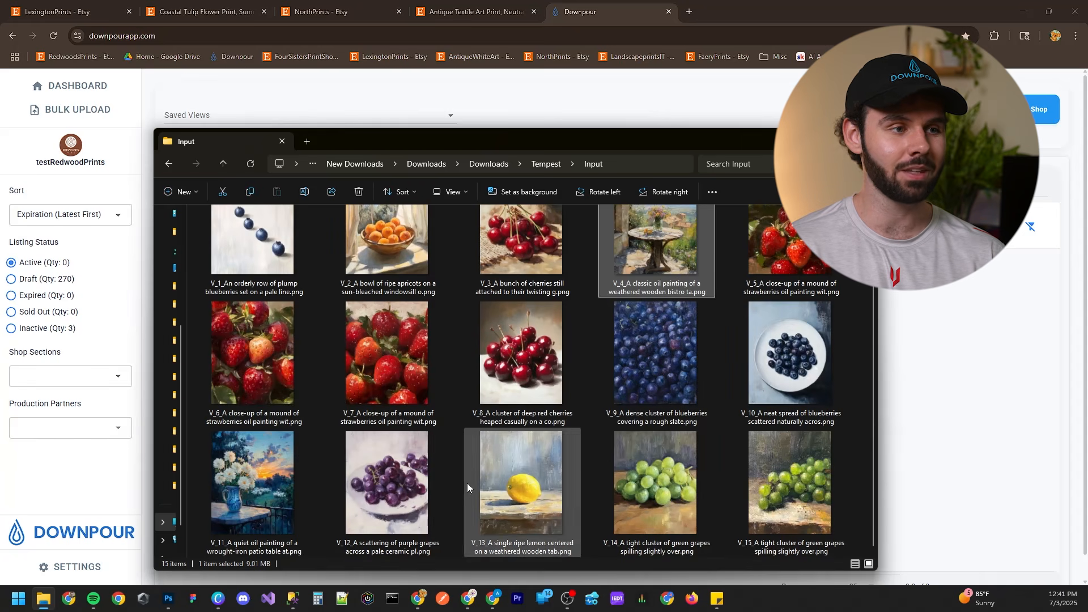
scroll(467, 483, up, 1)
Go back to the Tempest folder and open 4x5Vertical_Output inside the Output folder
key(alt+Left)
double_click(263, 278)
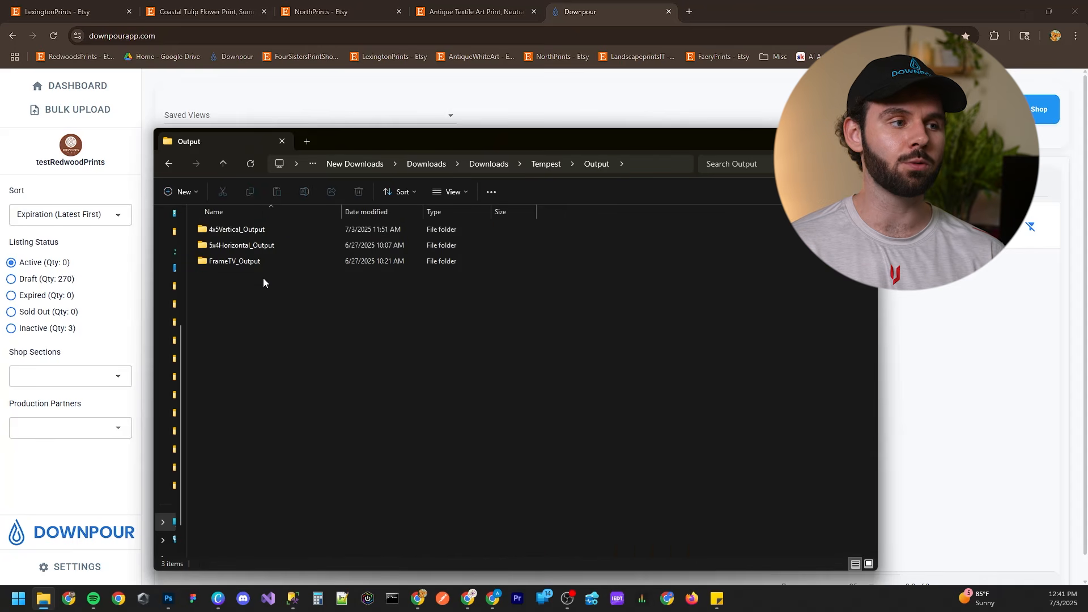
click(253, 232)
double_click(253, 232)
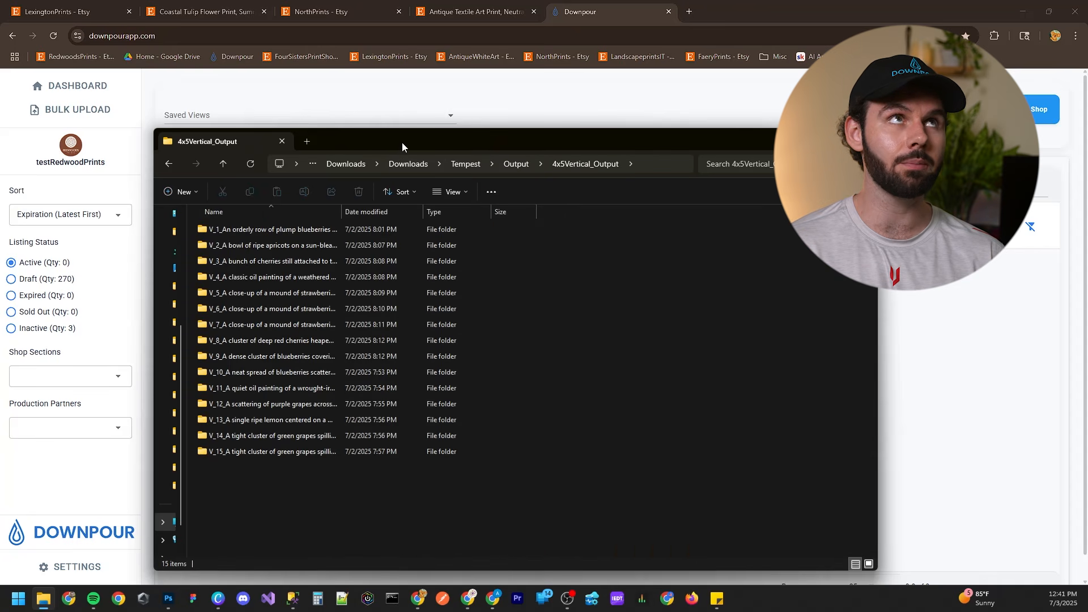
drag(402, 146, 406, 117)
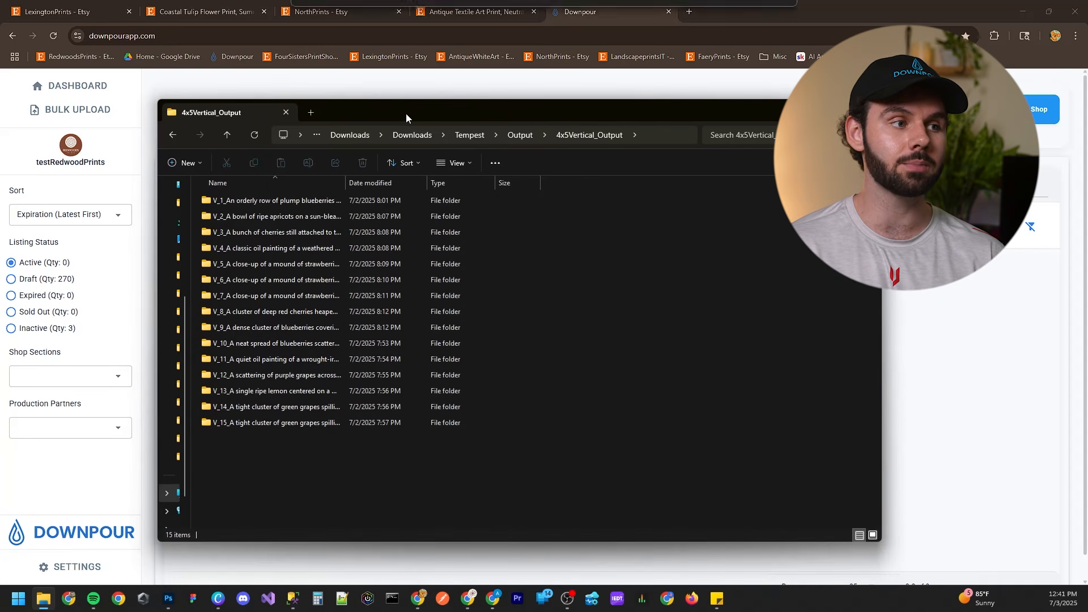
Open the mockups folder of the V_2 ripe apricots artwork and look through its mockup images
double_click(289, 216)
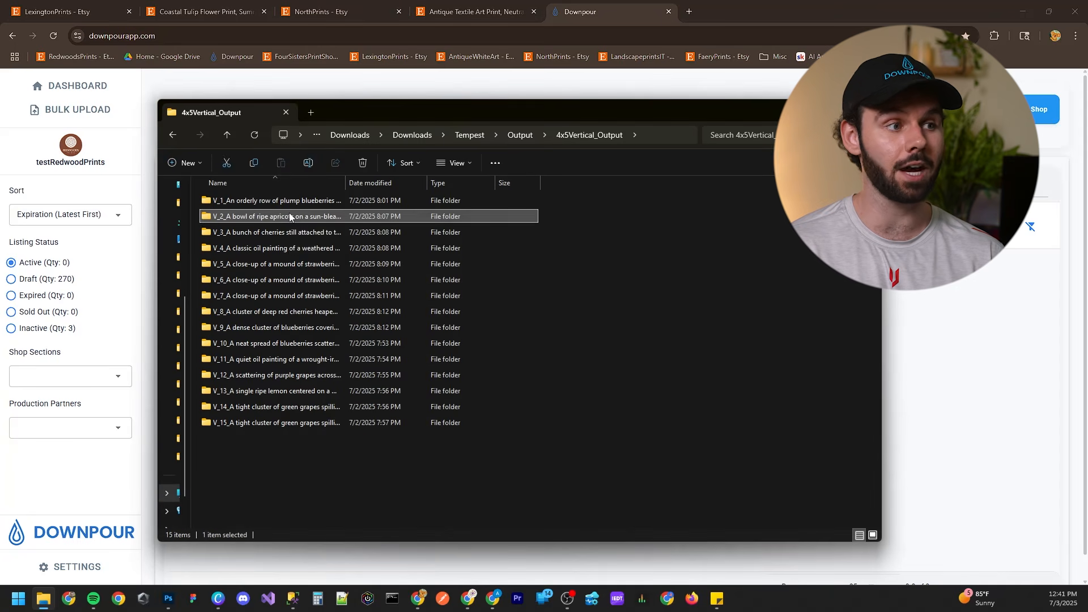
double_click(283, 215)
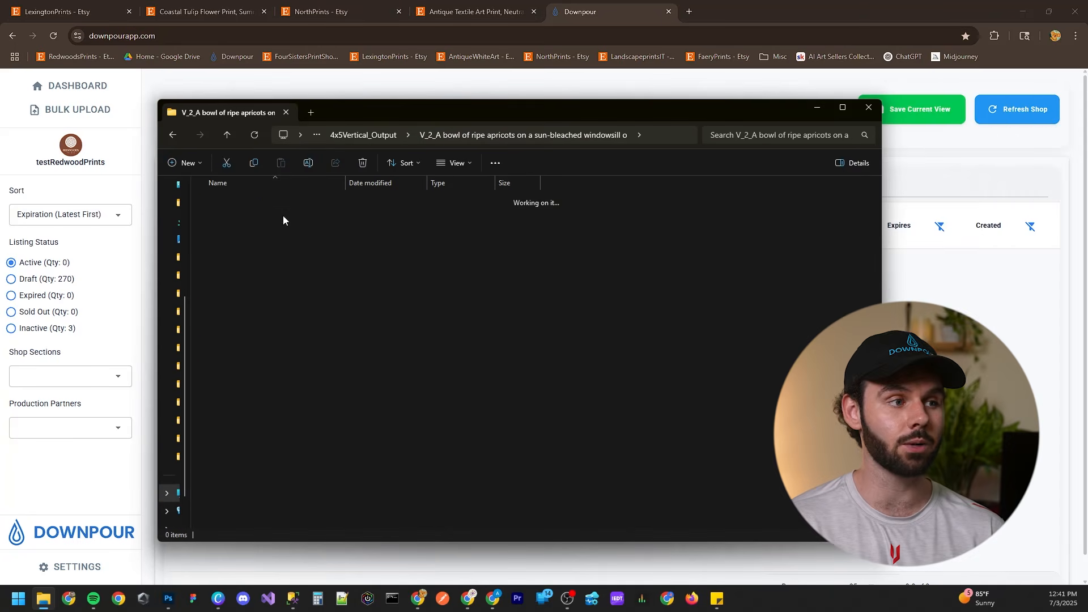
click(290, 221)
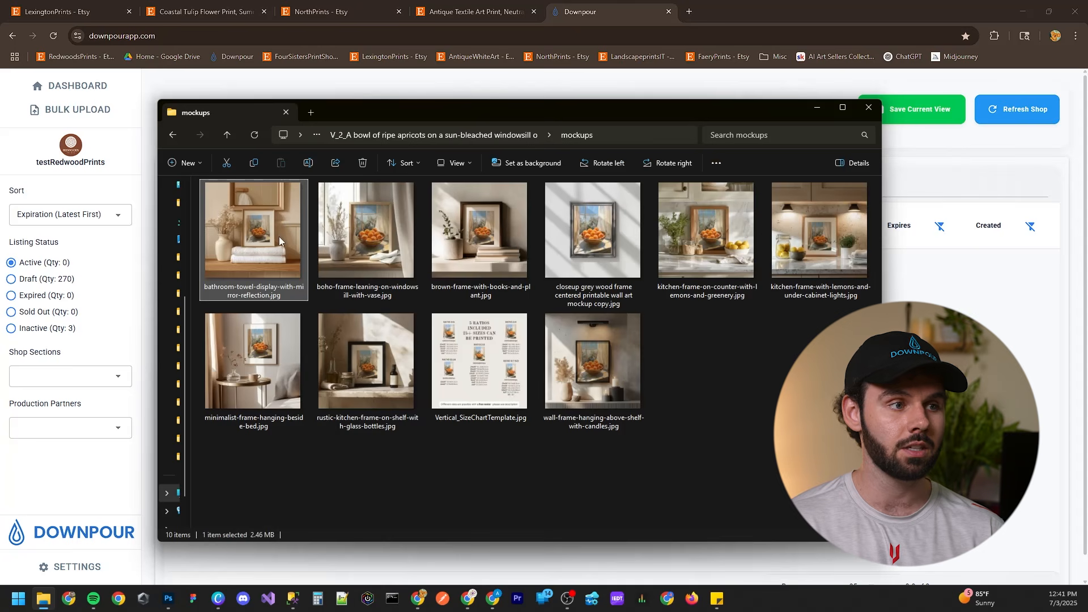
click(366, 236)
click(459, 240)
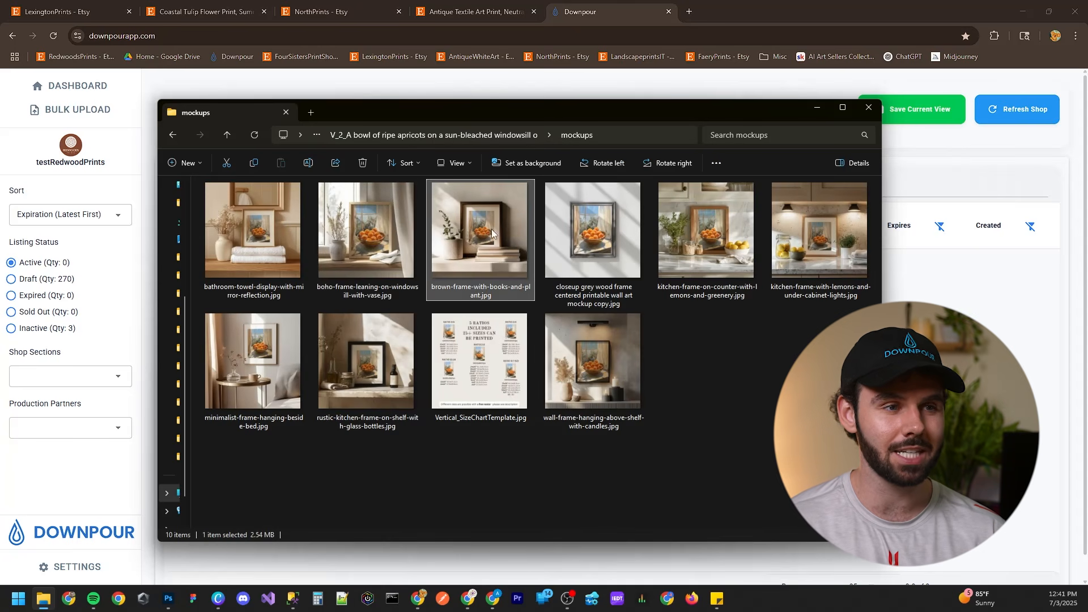
click(591, 241)
click(713, 235)
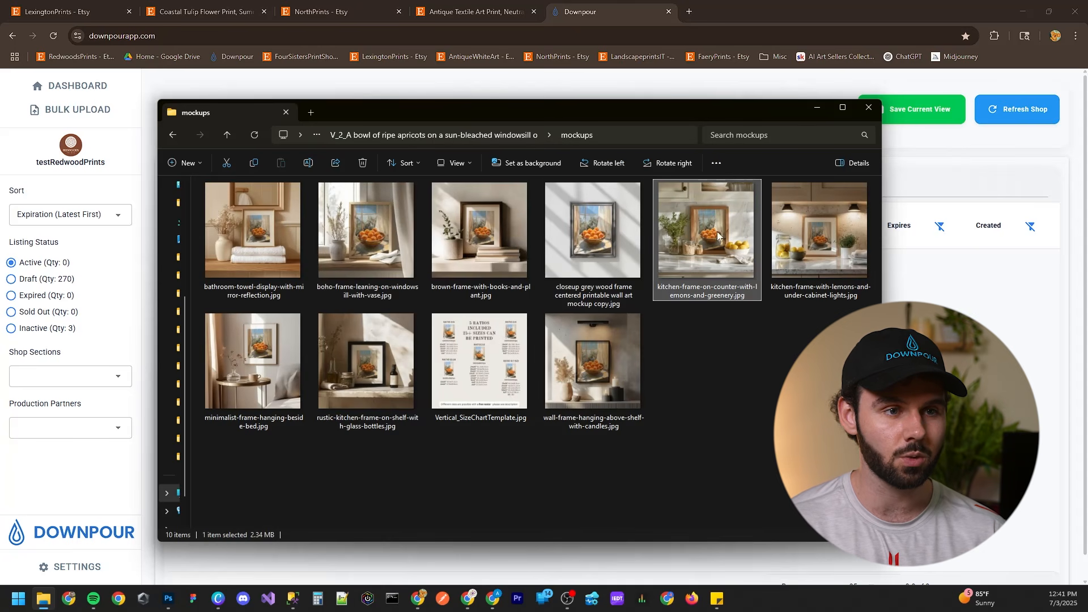
click(833, 263)
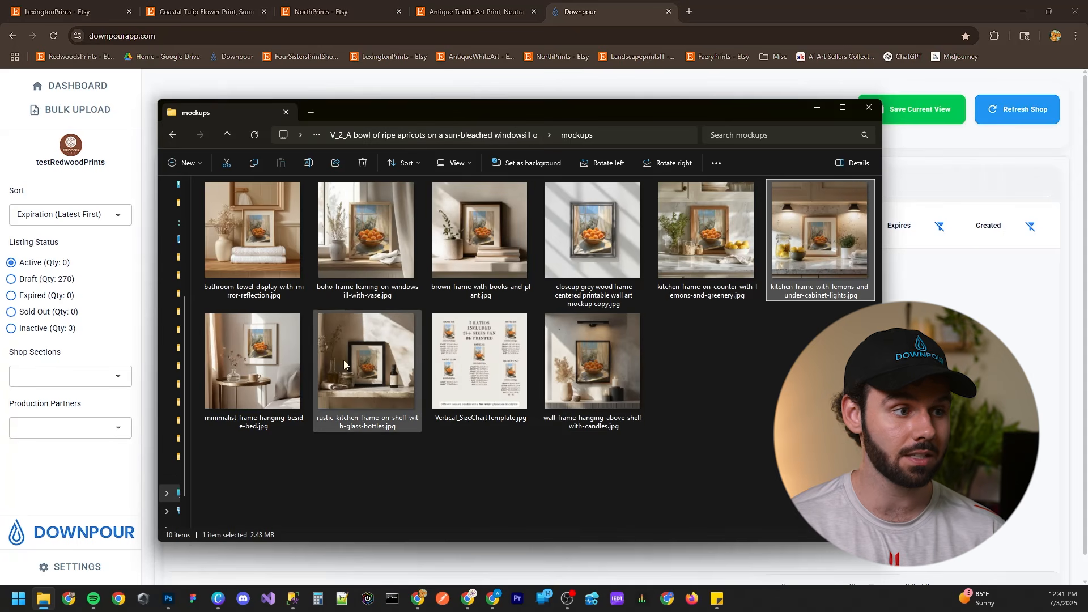
Open the cropped_images folder of the apricots artwork, enlarge the thumbnails and look through the cropped ratio files
key(alt+Left)
double_click(247, 201)
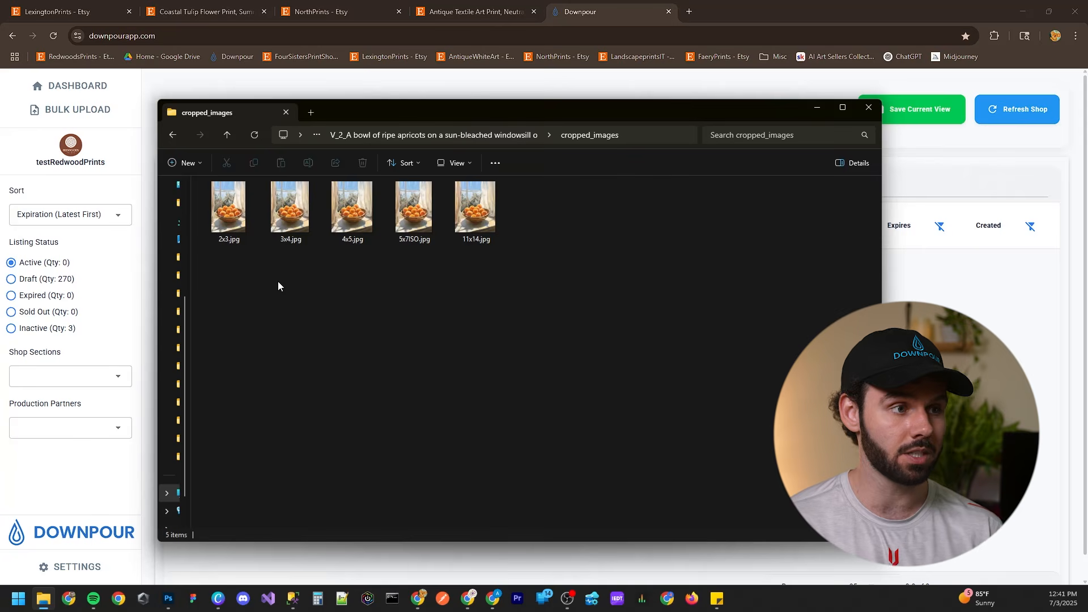
ctrl+scroll(356, 295, up, 3)
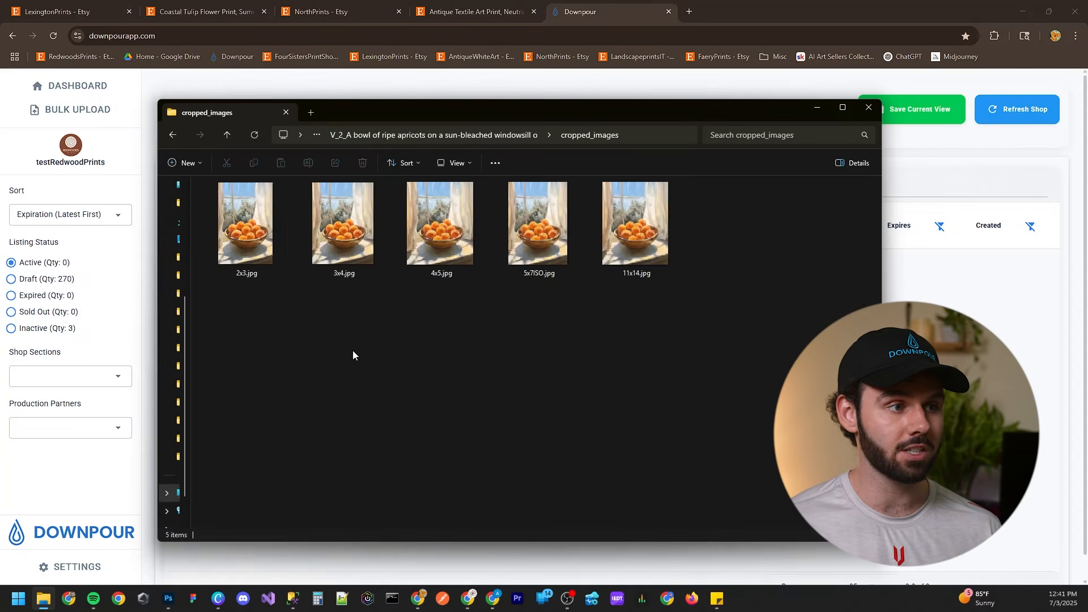
click(249, 245)
click(322, 241)
click(235, 227)
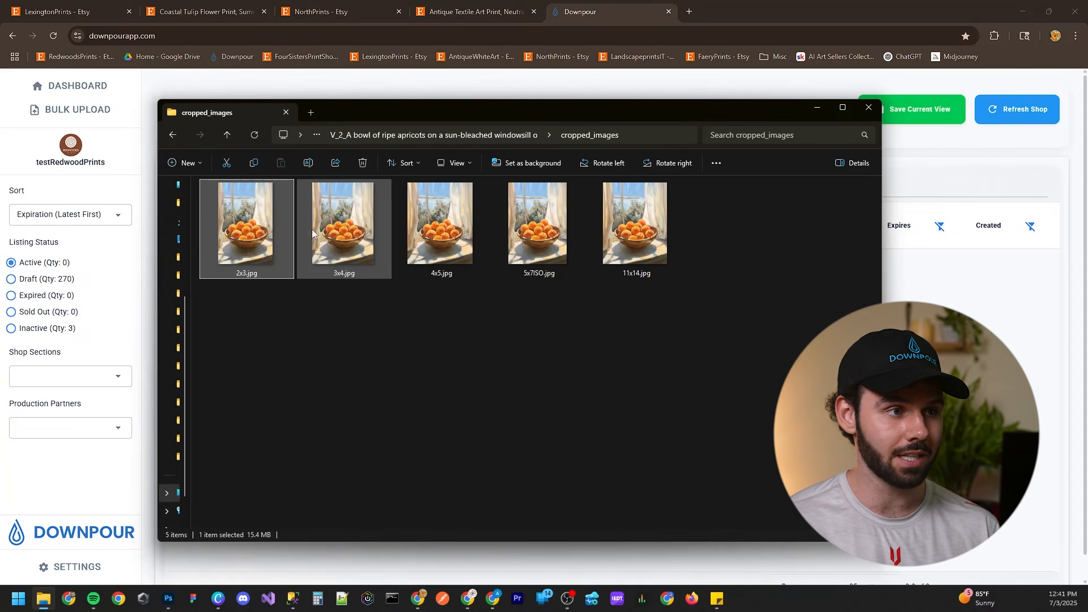
click(345, 233)
click(433, 235)
click(528, 238)
click(640, 237)
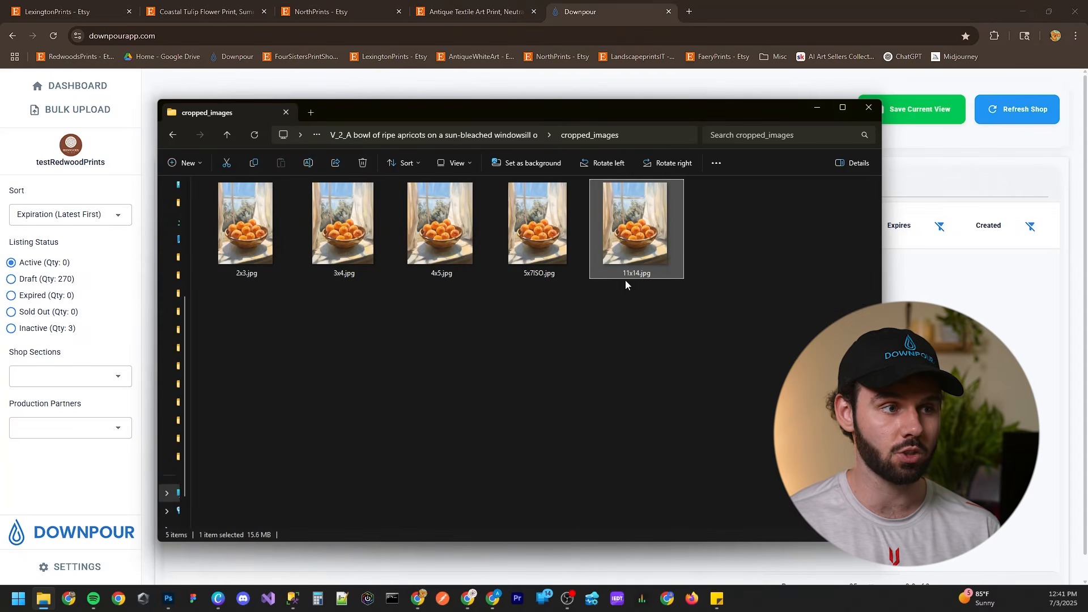
click(328, 249)
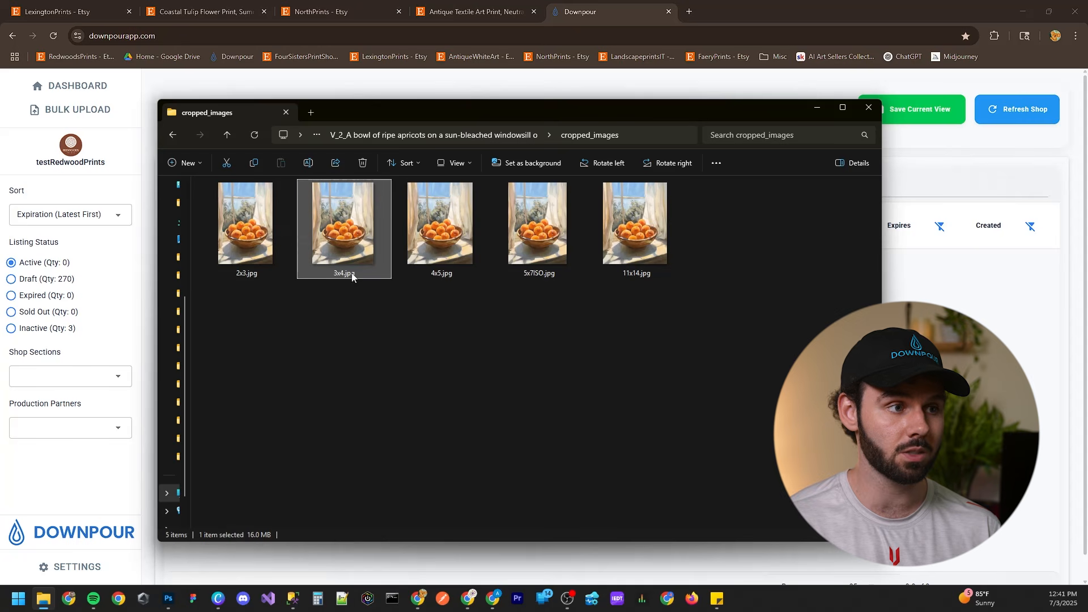
Clear the selection, show the cropped images as a Details list and add the Dimensions column
click(716, 163)
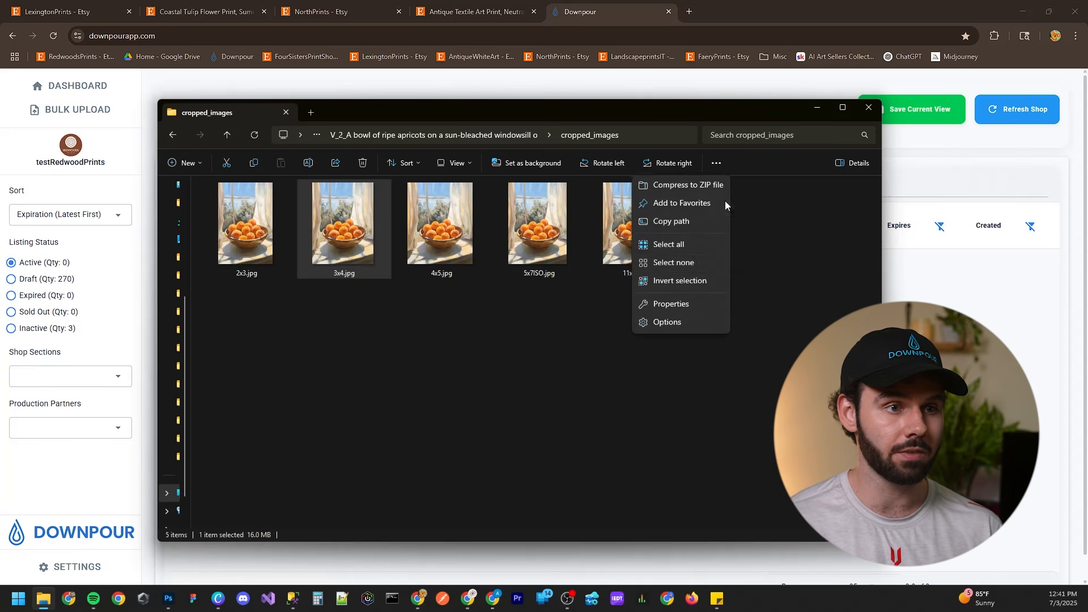
click(706, 263)
click(466, 165)
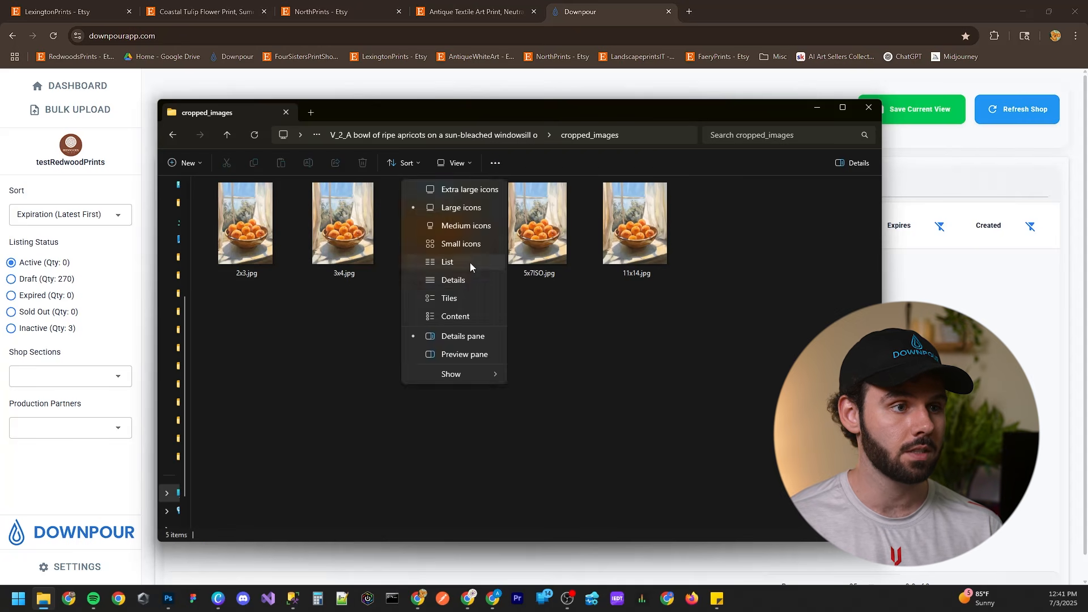
click(471, 276)
right_click(505, 182)
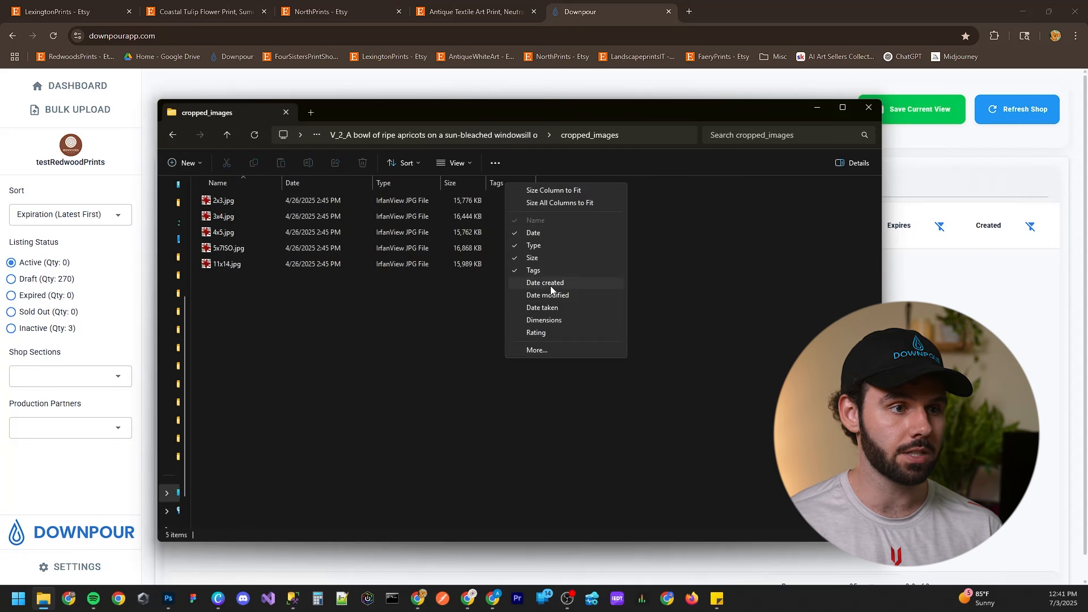
click(553, 318)
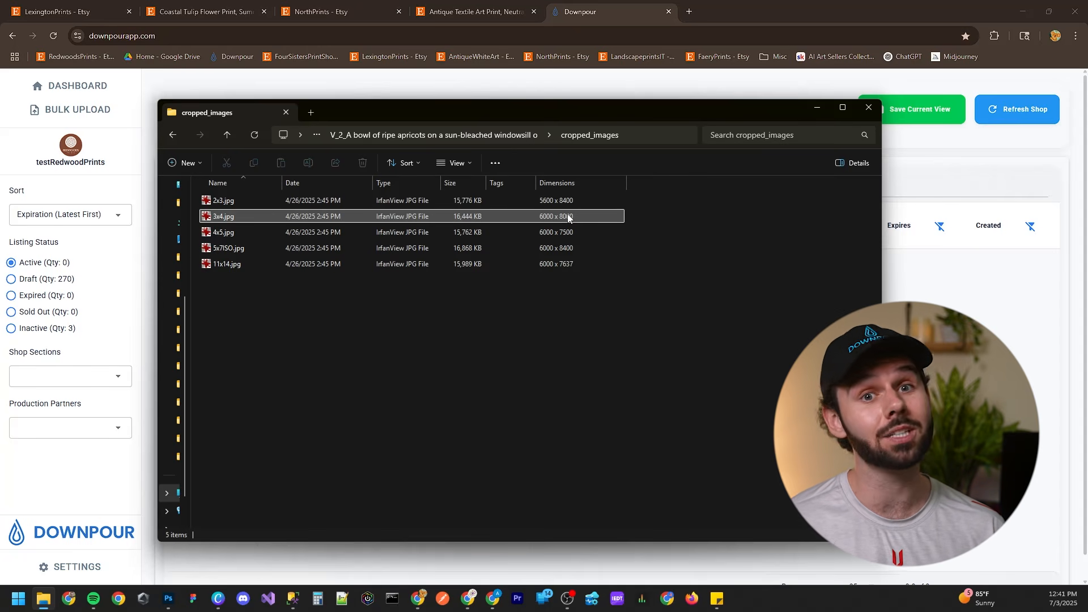
Return to 4x5Vertical_Output, open the mockups of the V_1 plump blueberries artwork and view them as larger thumbnails
key(alt+Left)
key(alt+Left)
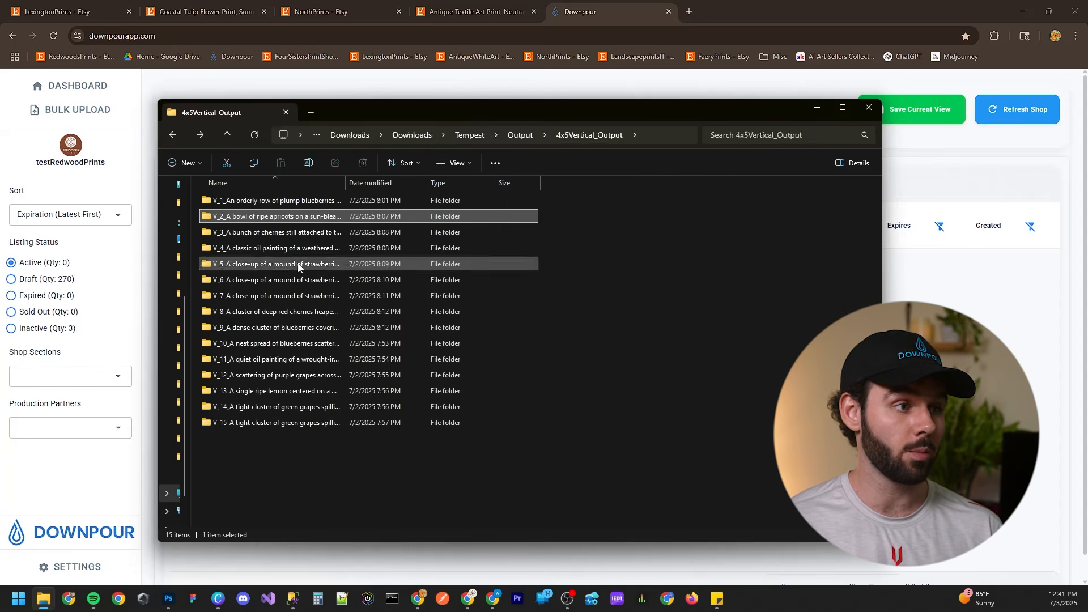
double_click(263, 202)
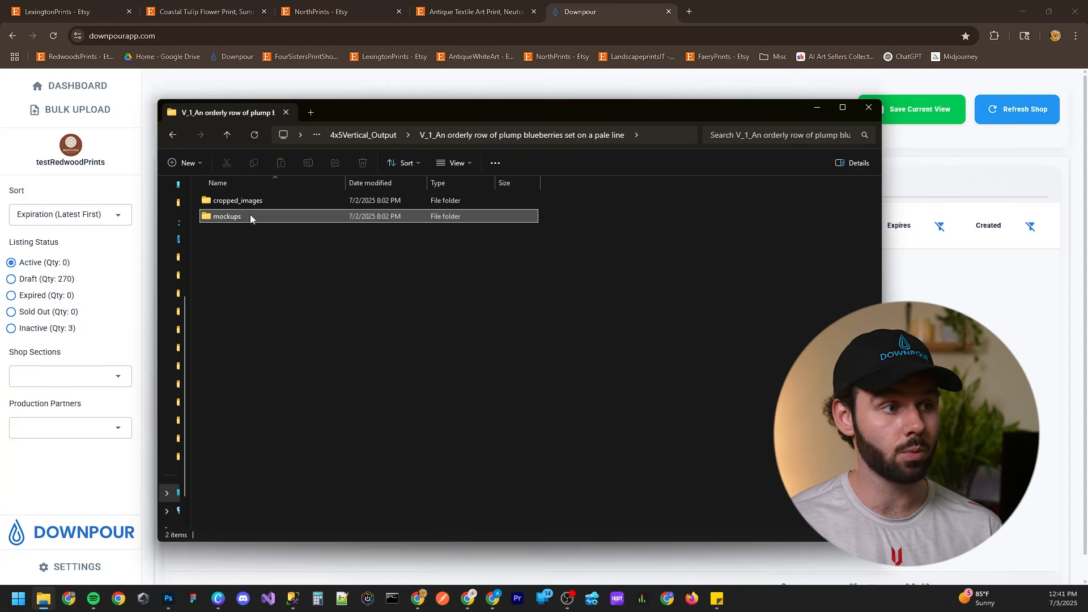
double_click(250, 214)
ctrl+scroll(434, 304, up, 2)
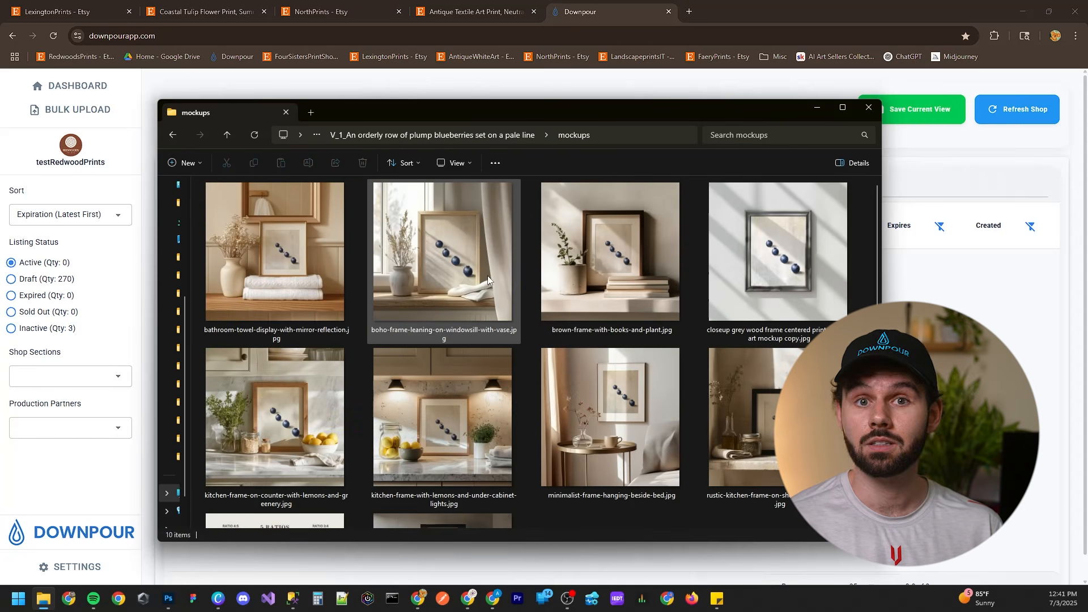
View the cropped_images folder of the blueberries artwork and return to the 4x5Vertical_Output folder
key(alt+Left)
double_click(292, 204)
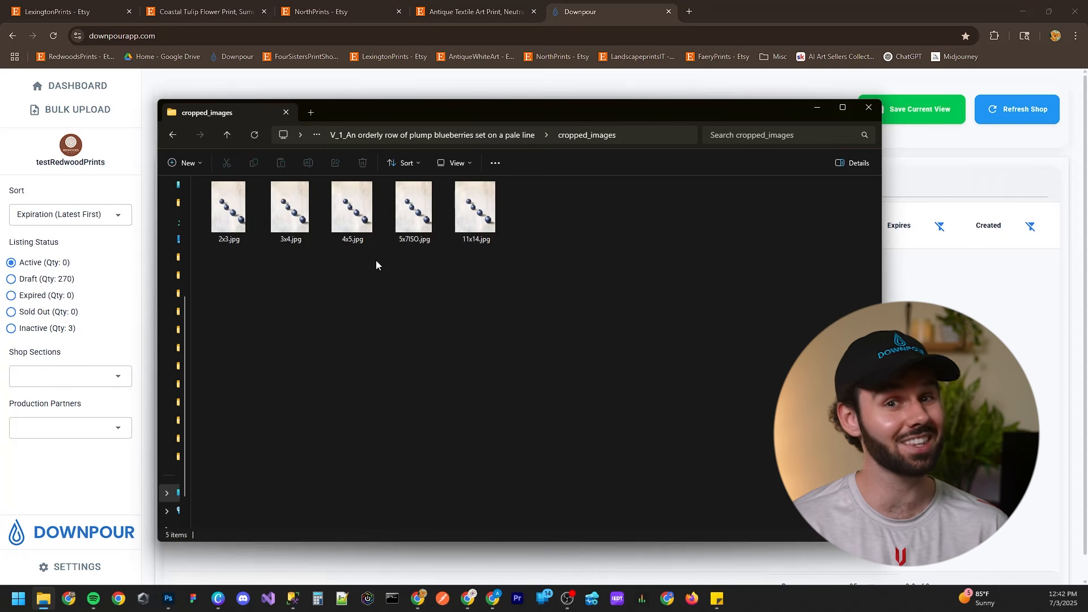
key(alt+Left)
key(alt+Left)
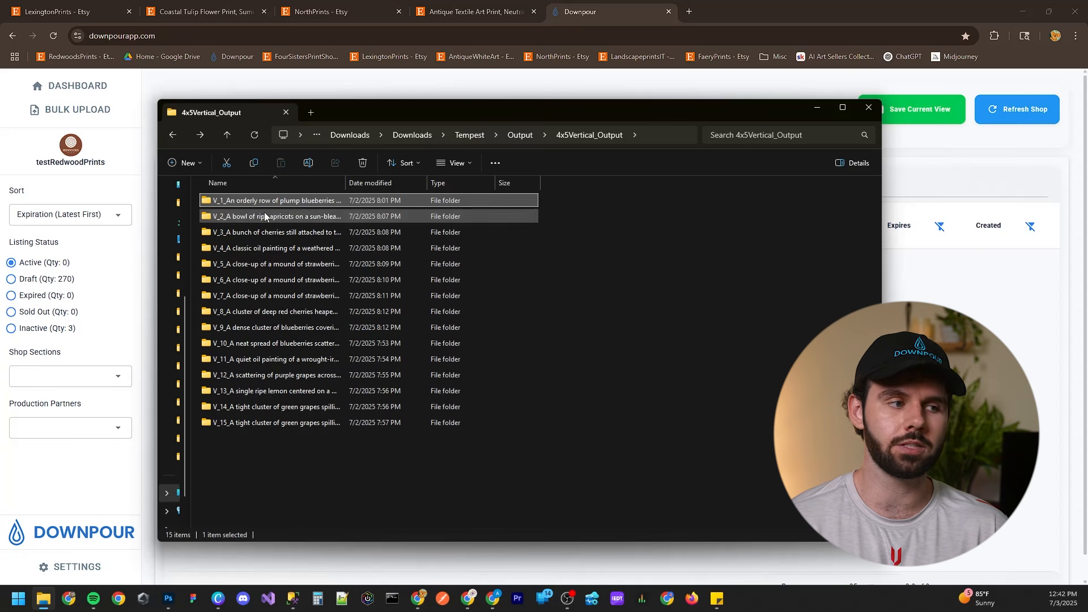
Move File Explorer off the Downpour page and open the shop settings of testRedwoodPrints to check the Google Drive integration
drag(413, 111, 0, 156)
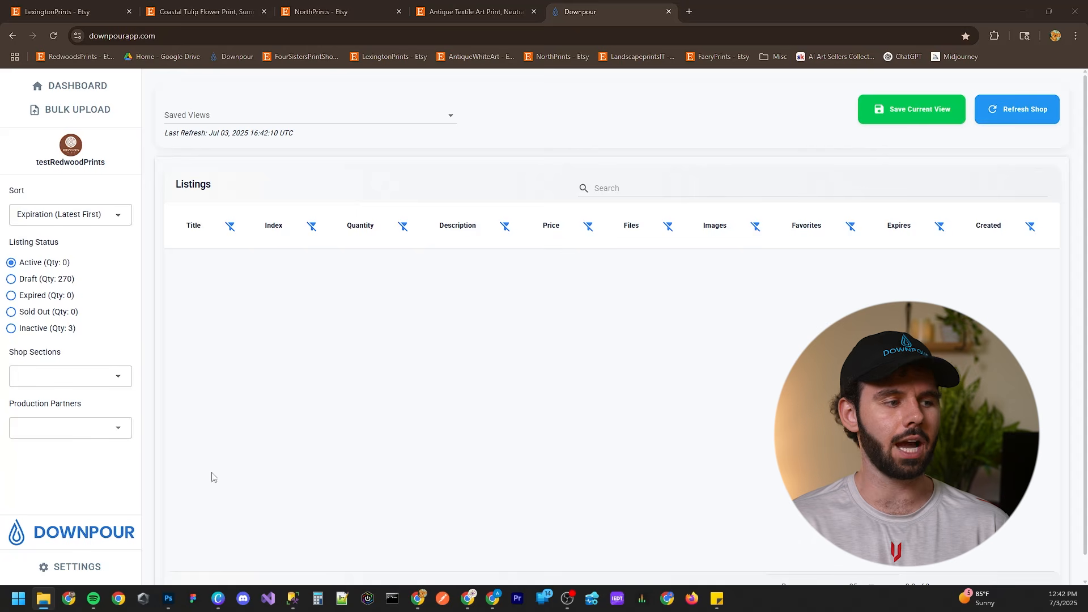
click(88, 568)
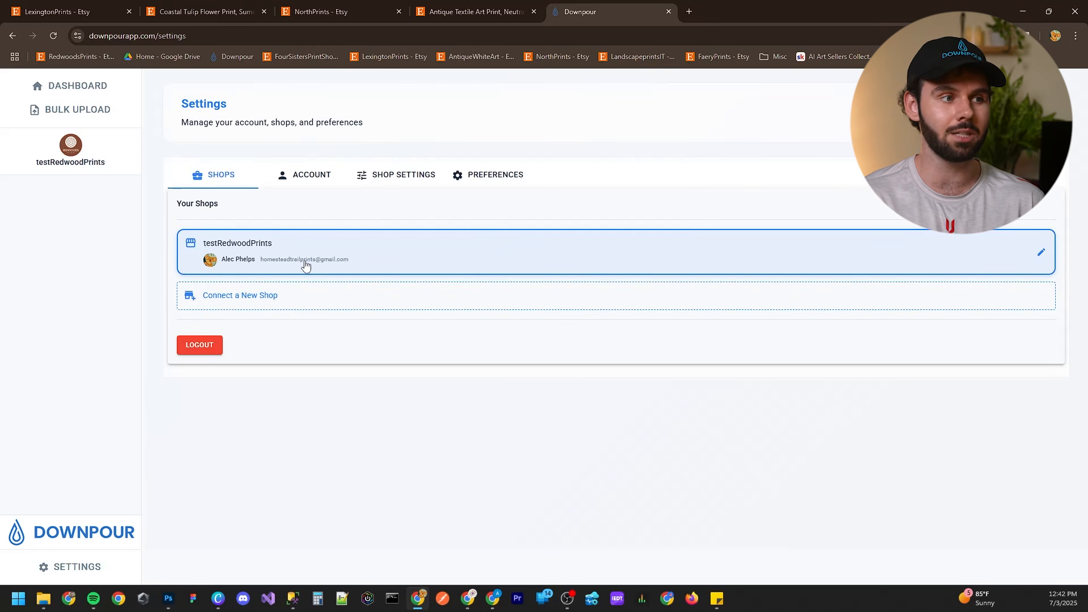
click(394, 179)
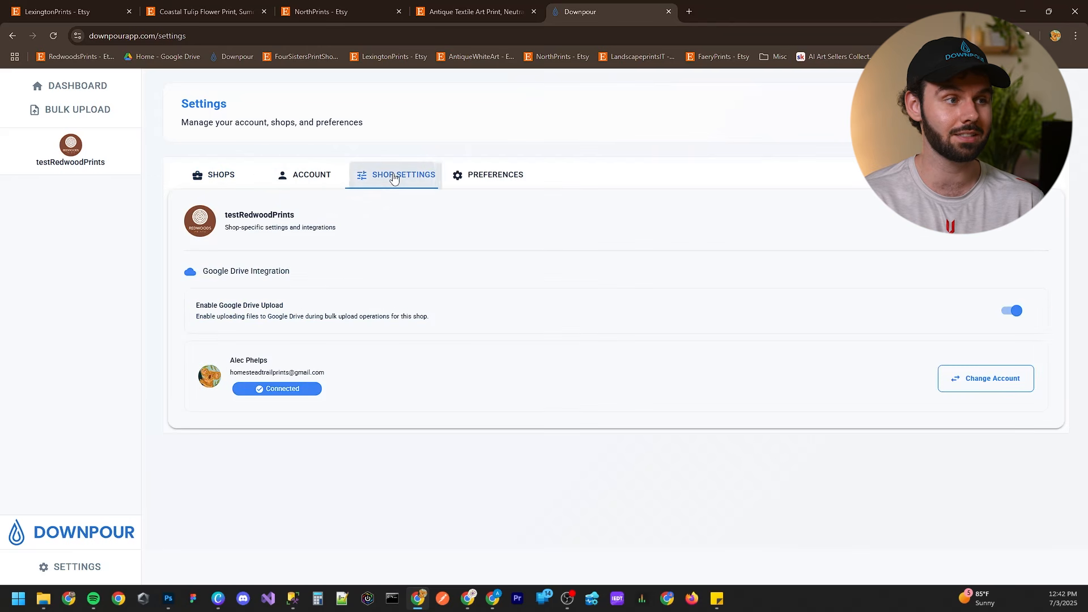
double_click(258, 213)
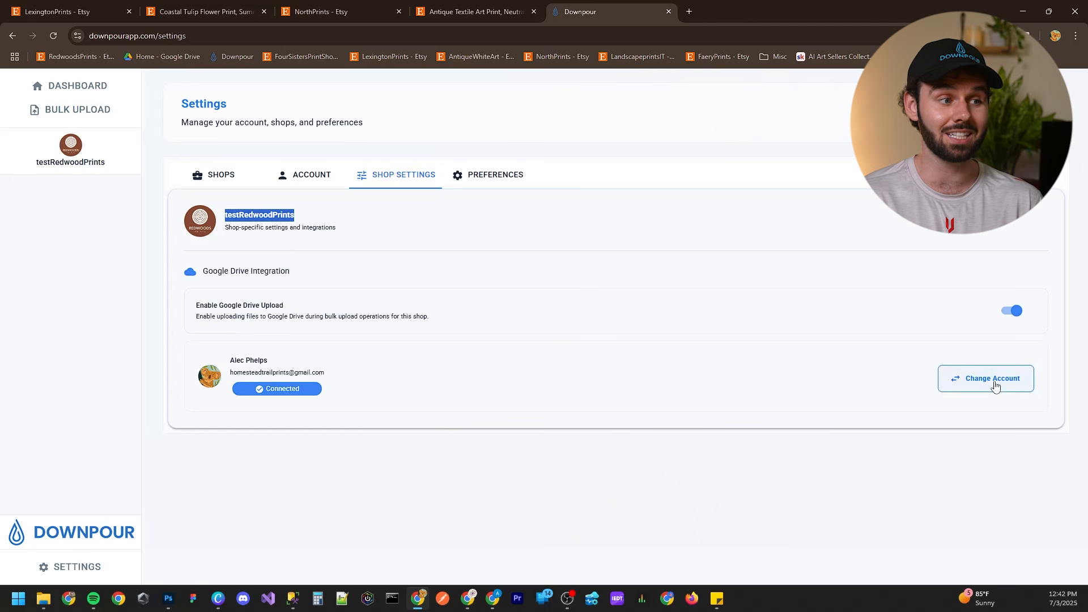
click(264, 215)
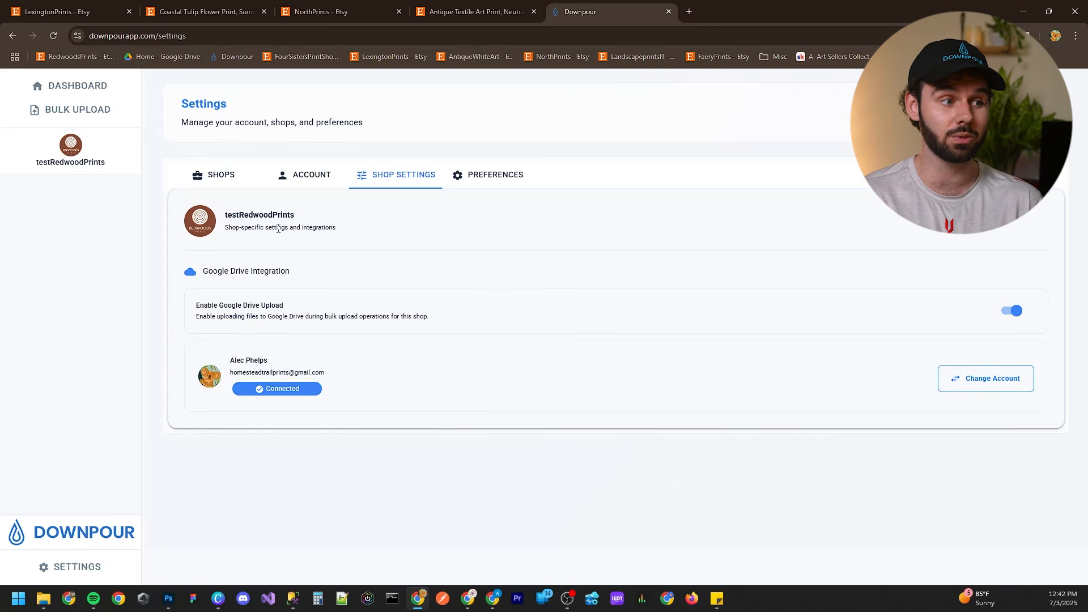
Check the name and e-mail of the Google Drive account connected to testRedwoodPrints
drag(246, 374, 318, 377)
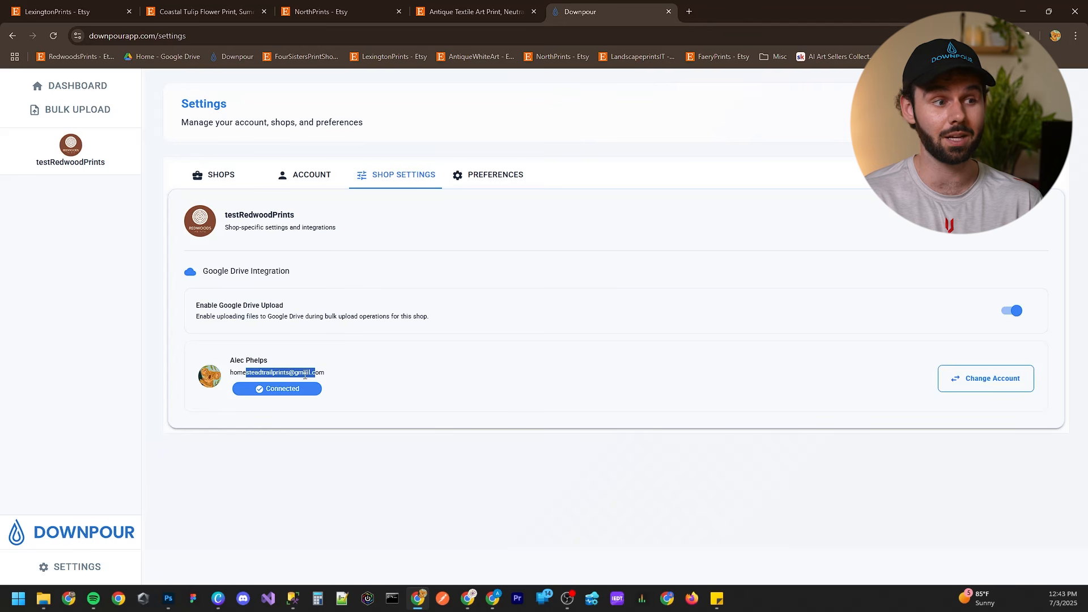
click(300, 374)
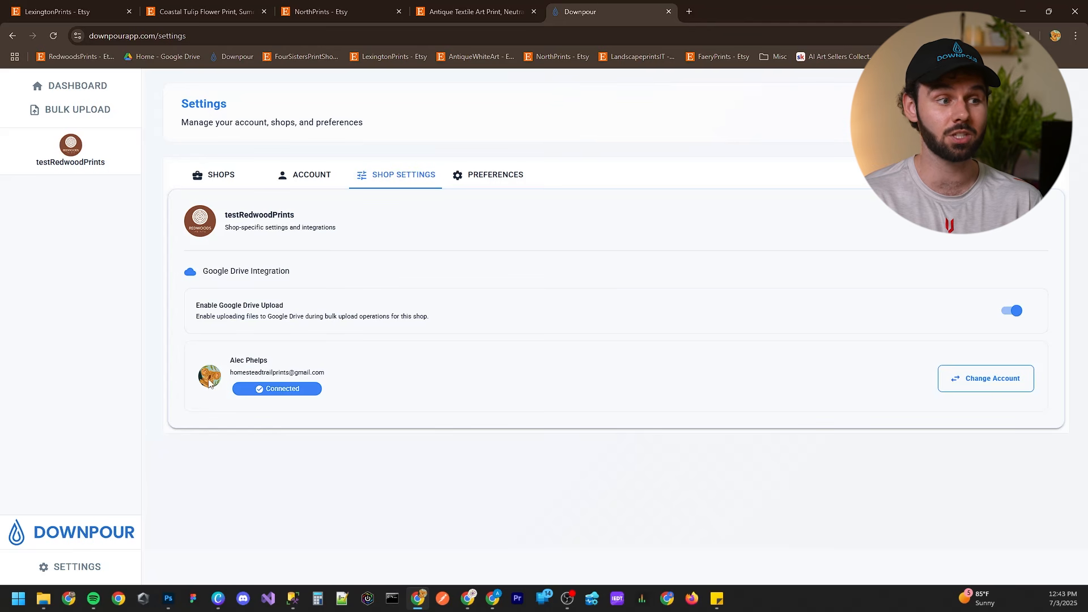
drag(227, 362, 279, 363)
click(295, 362)
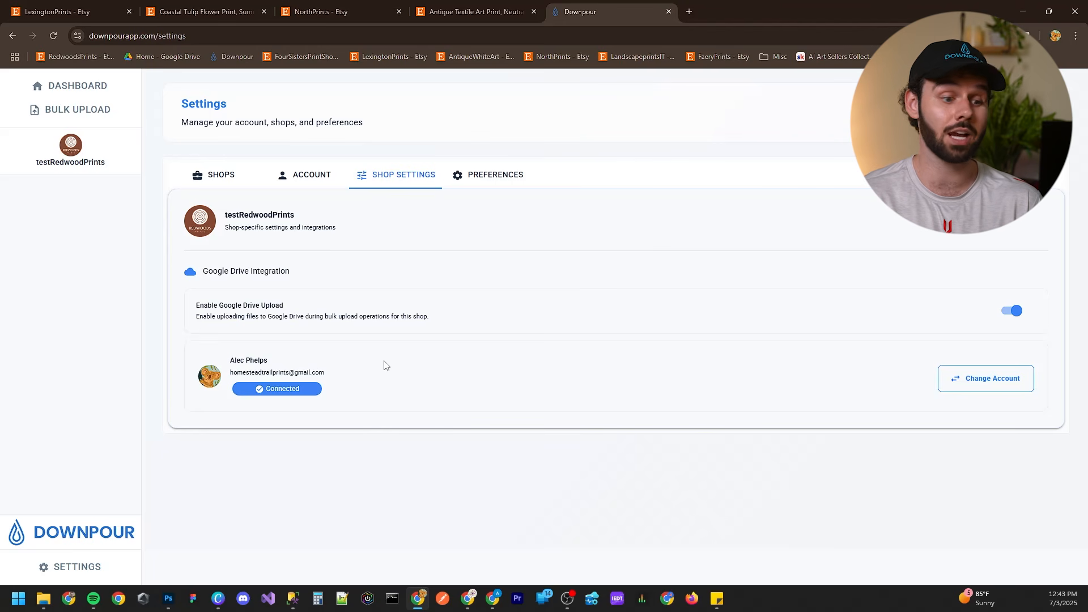
Go to Bulk Upload, open the shop's linked Google Drive folder and return to the bulk upload page
click(104, 110)
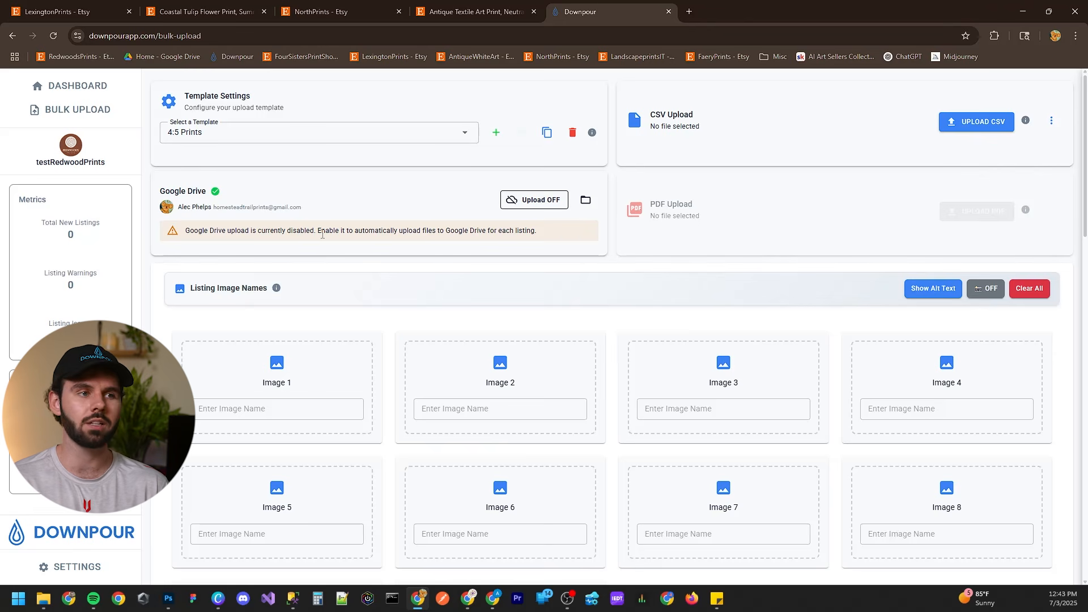
click(585, 201)
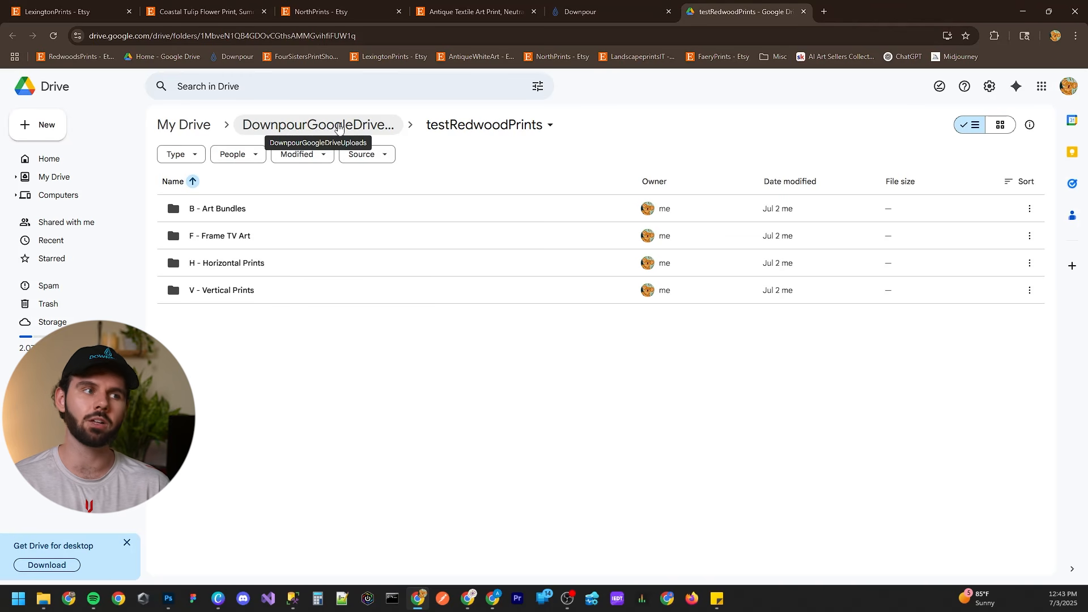
click(590, 11)
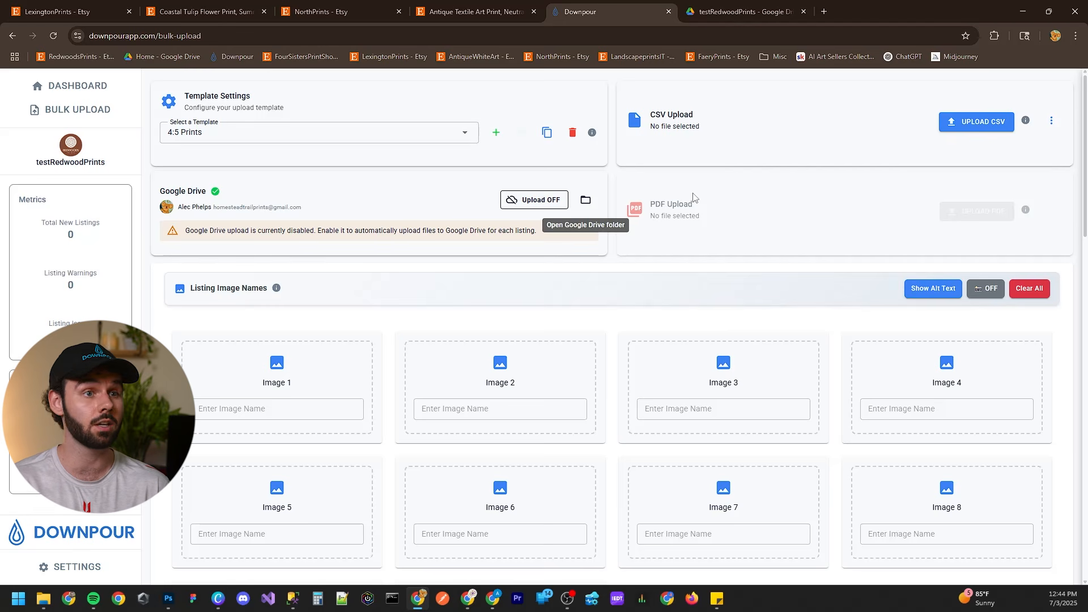
Look inside the F - Frame TV Art and B - Art Bundles folders of testRedwoodPrints in Google Drive
click(736, 11)
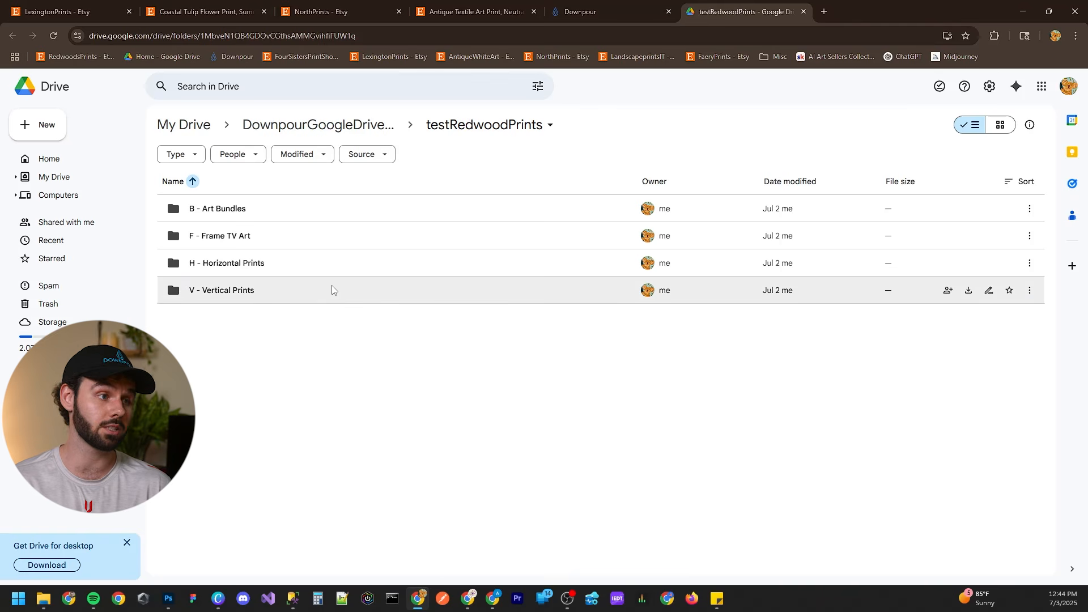
double_click(276, 242)
key(alt+Left)
double_click(267, 208)
key(alt+Left)
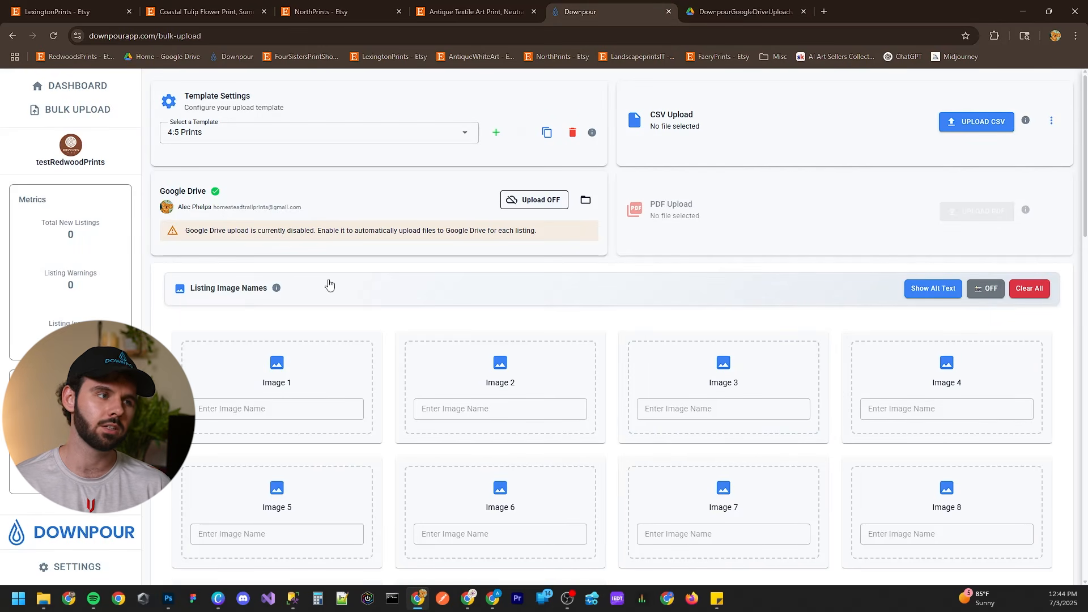
Review the 4:5 Prints template's file name sections, listing details and listing description on the bulk upload page
scroll(381, 281, down, 9)
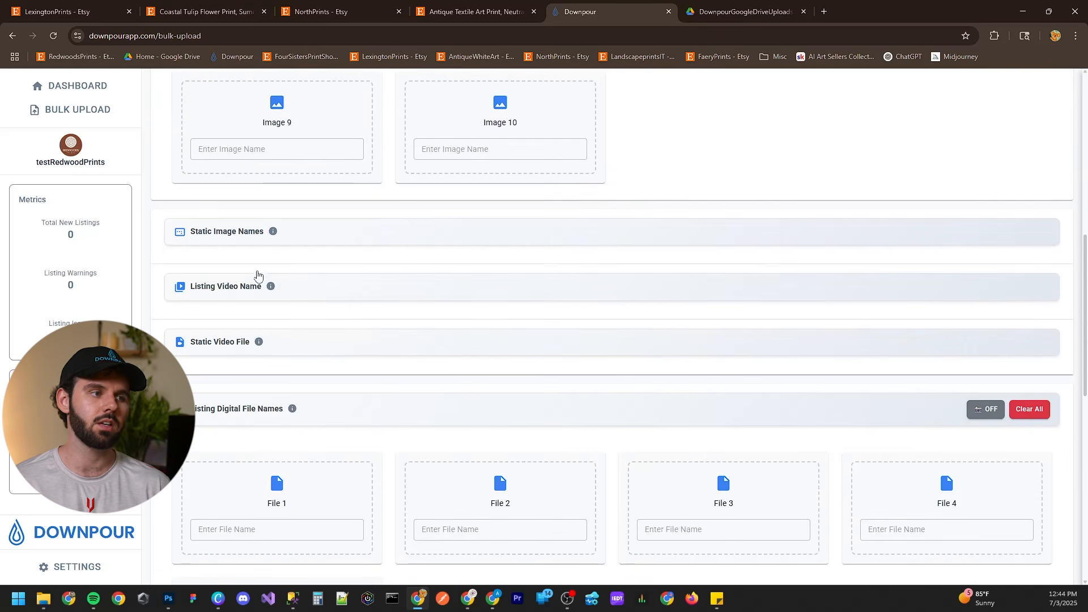
scroll(299, 345, down, 3)
scroll(316, 269, down, 7)
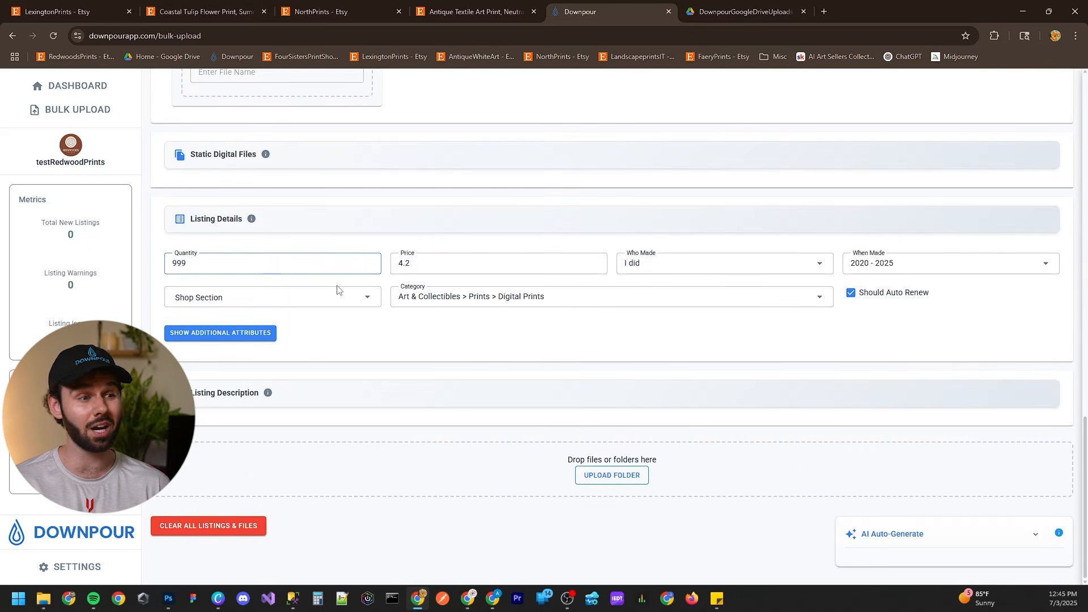
click(290, 395)
scroll(274, 347, down, 3)
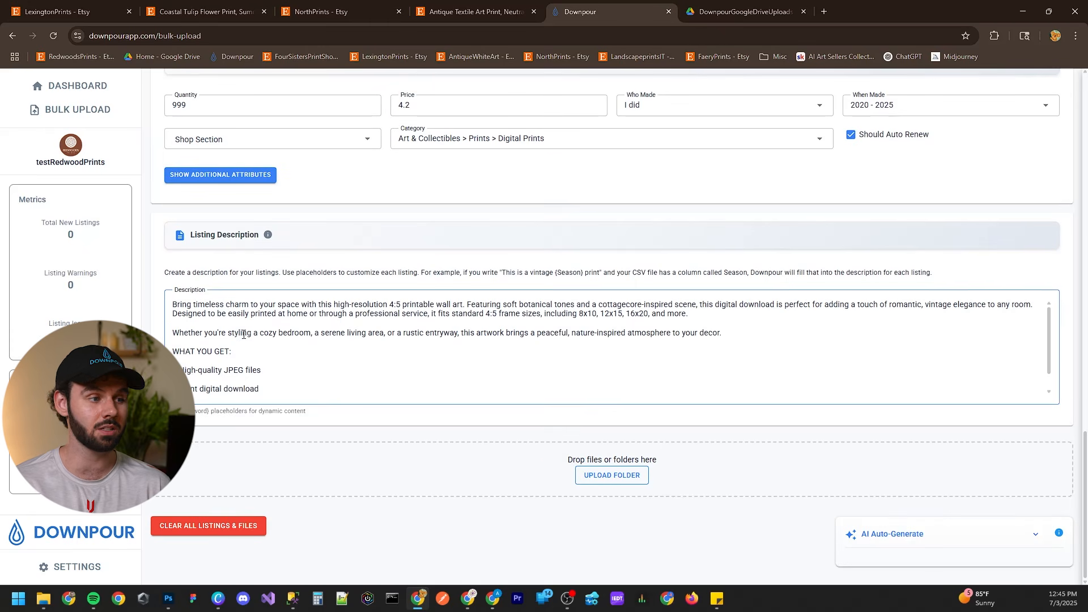
click(349, 237)
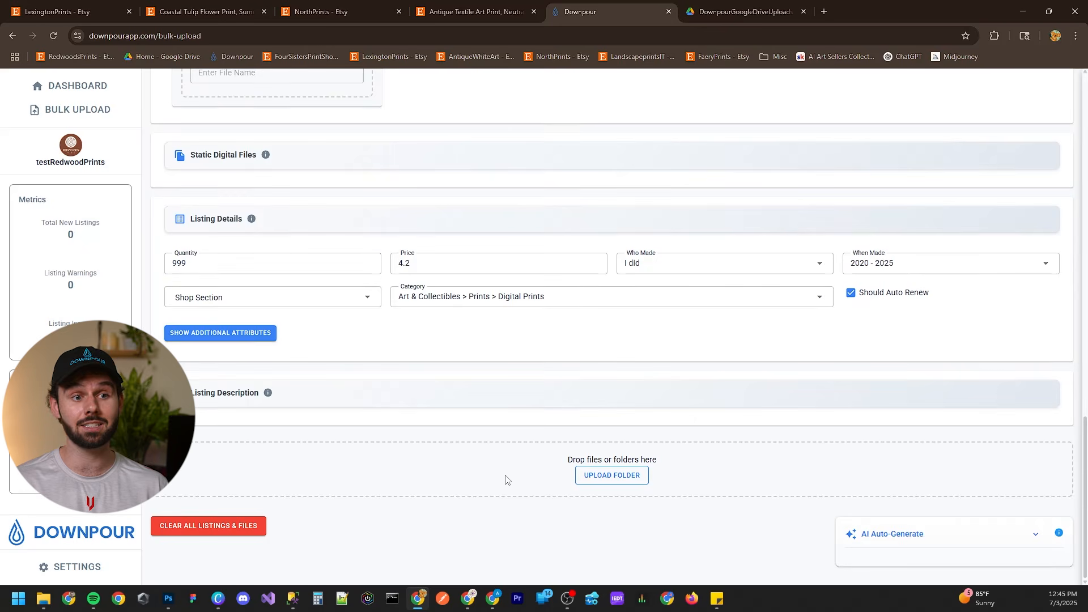
scroll(723, 519, up, 10)
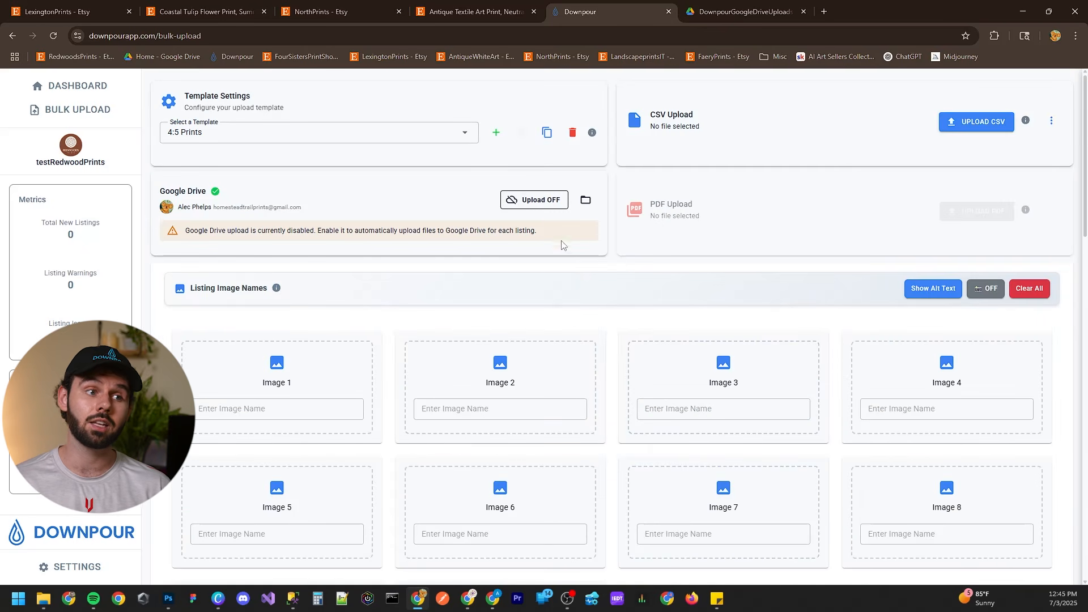
Turn on Google Drive upload and review the Google Drive File Names section of the template
click(541, 200)
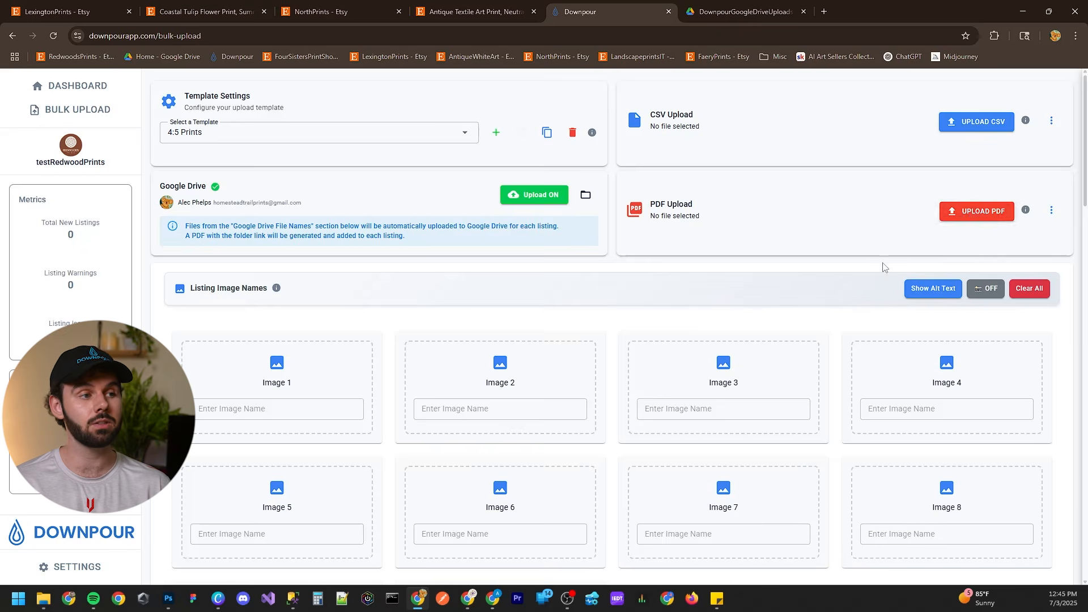
scroll(867, 260, down, 15)
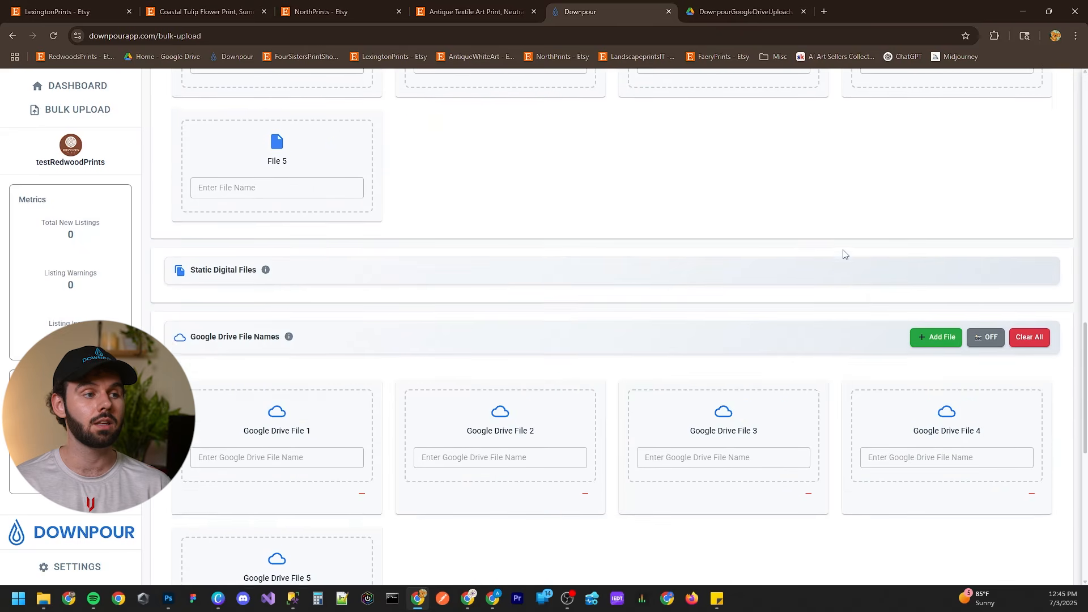
scroll(842, 254, down, 3)
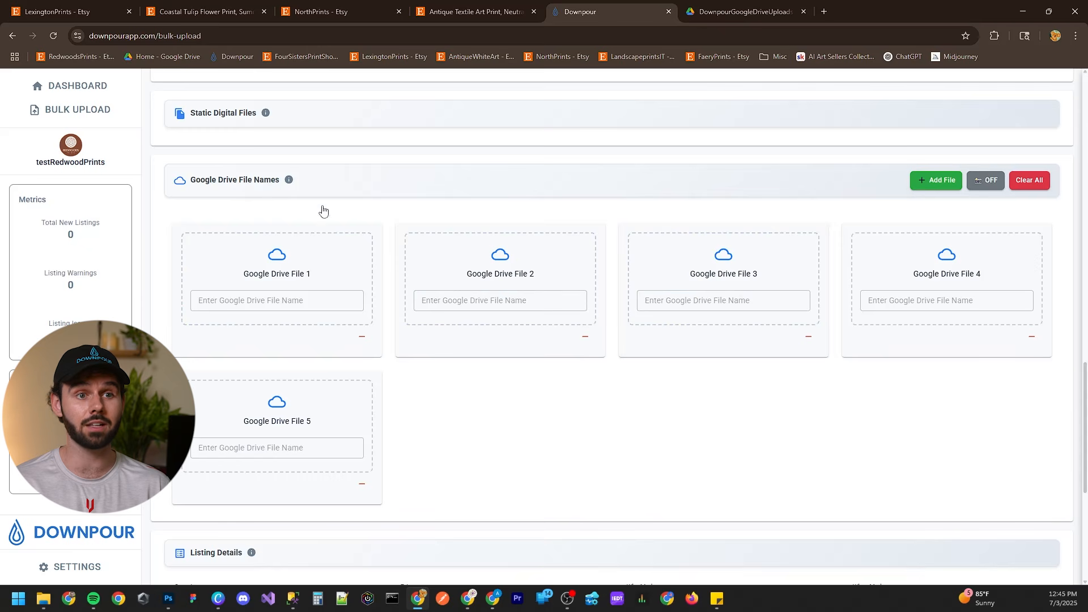
scroll(612, 393, up, 10)
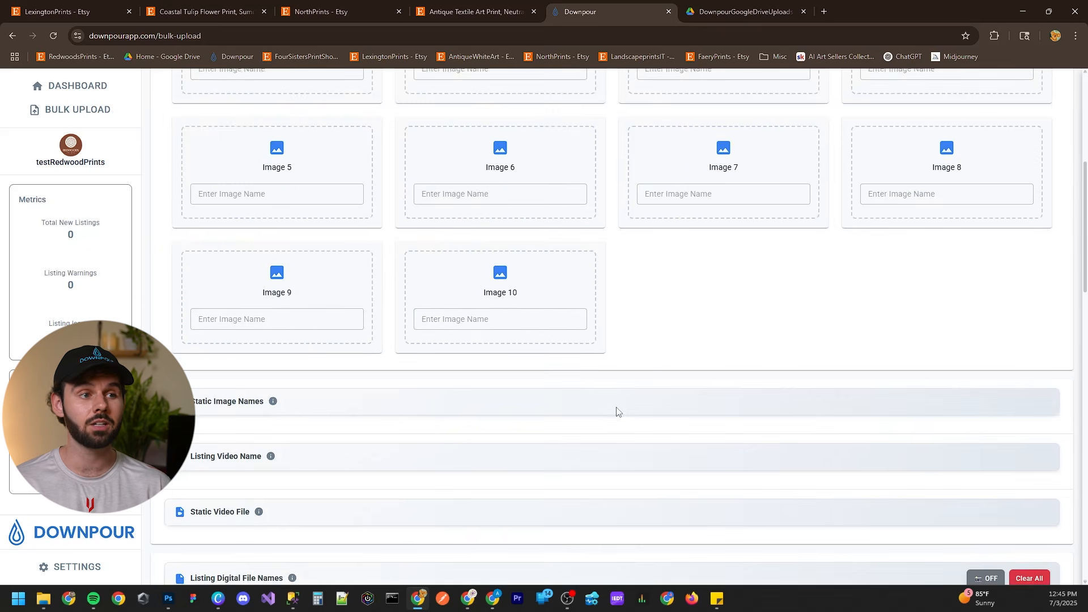
In File Explorer, open the mockups folder of the V_1 plump blueberries artwork with smaller thumbnails, keeping the Image 1 slot uncovered
drag(0, 261, 466, 143)
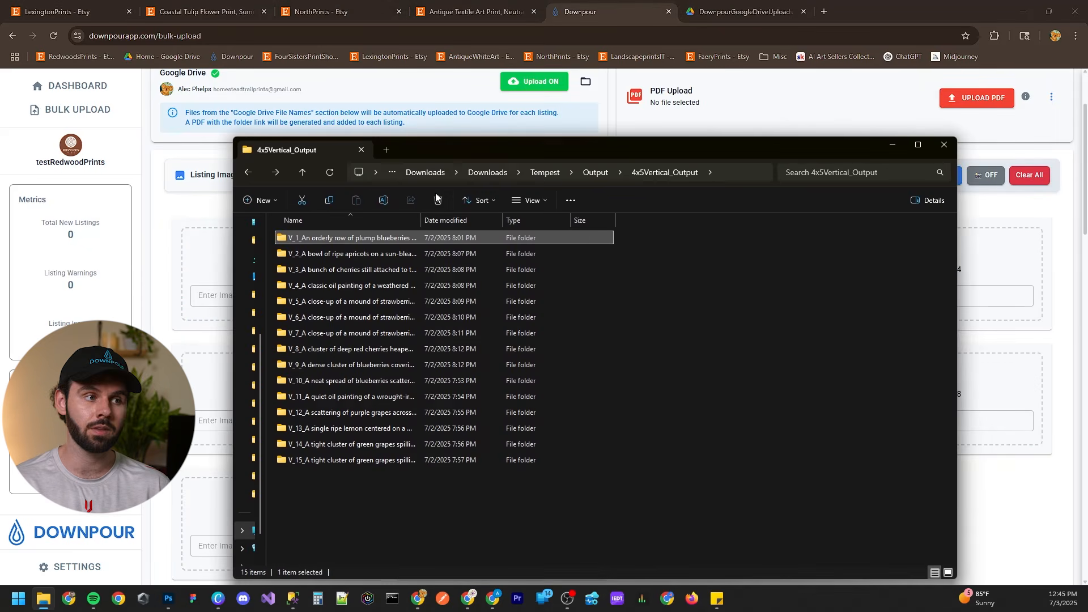
double_click(389, 239)
double_click(331, 250)
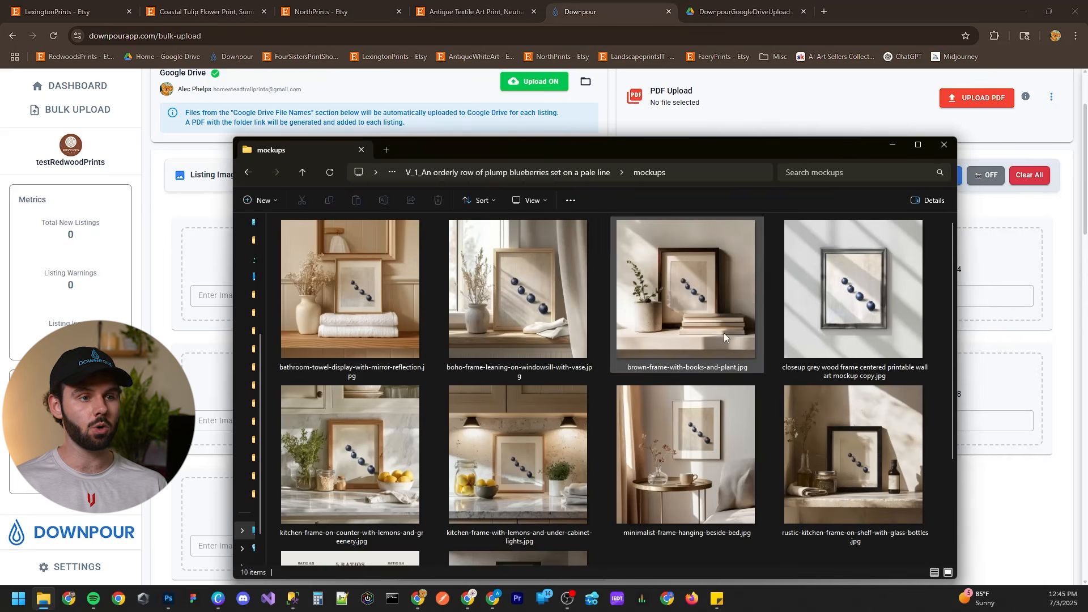
drag(649, 150, 610, 74)
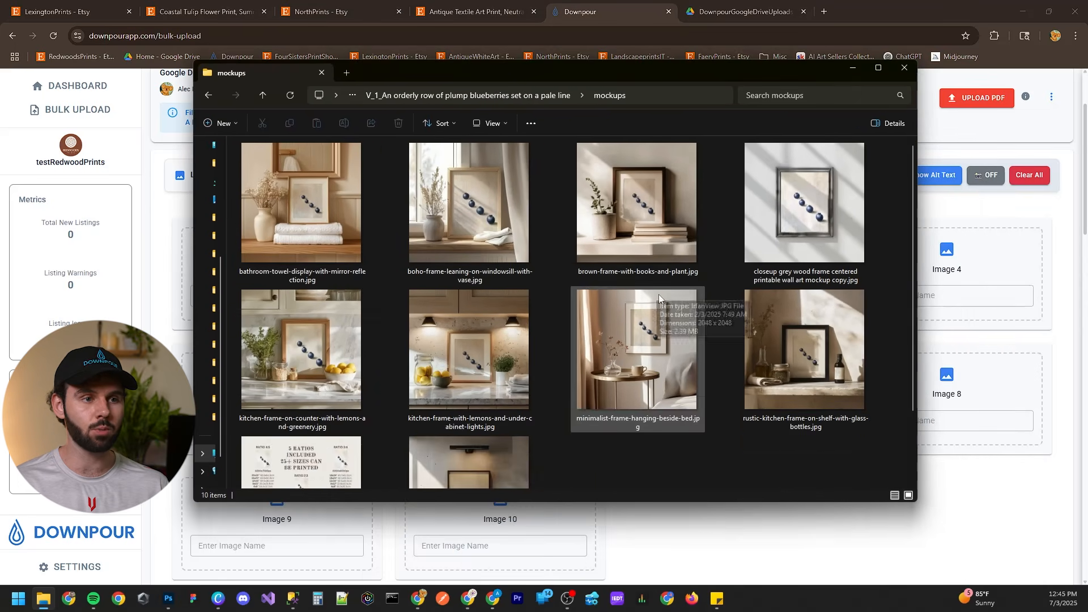
ctrl+scroll(660, 304, down, 1)
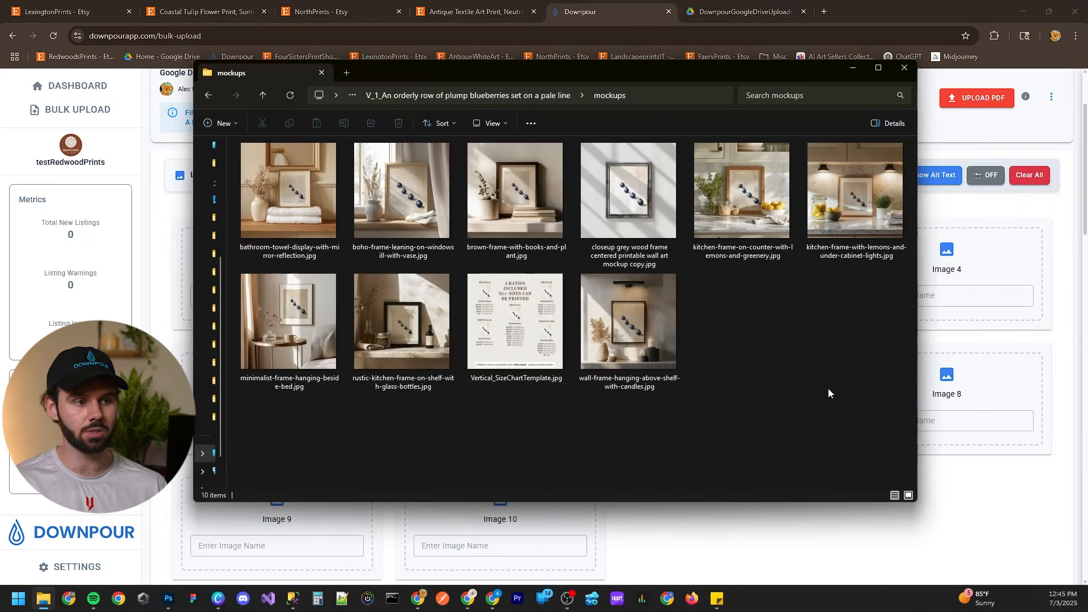
drag(507, 68, 700, 80)
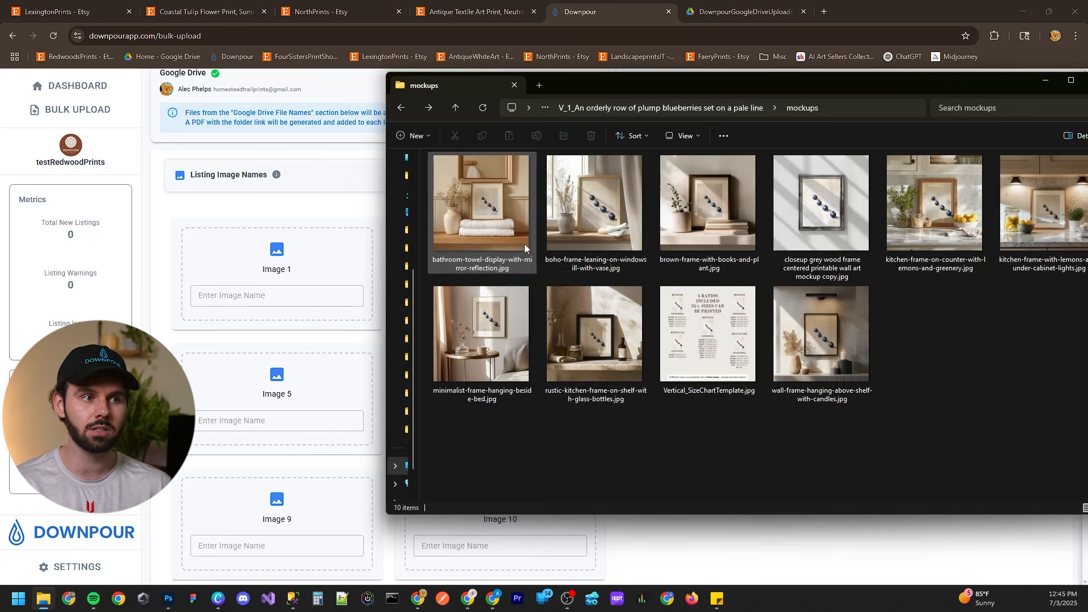
Return to 4x5Vertical_Output and open the mockups of the V_2 ripe apricots artwork to compare the file names
key(alt+Left)
key(alt+Left)
double_click(474, 190)
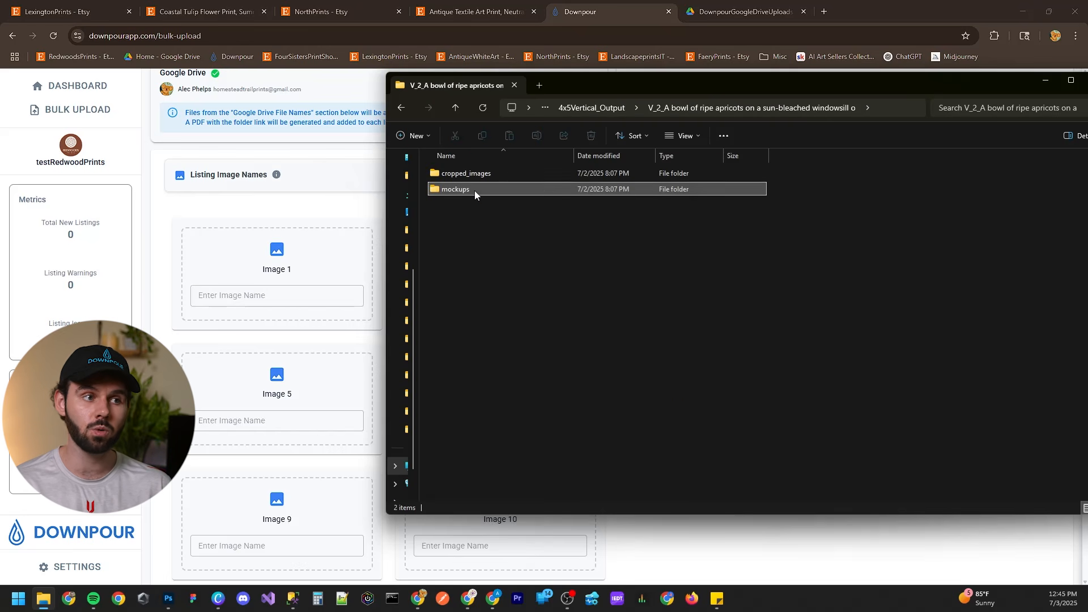
double_click(474, 190)
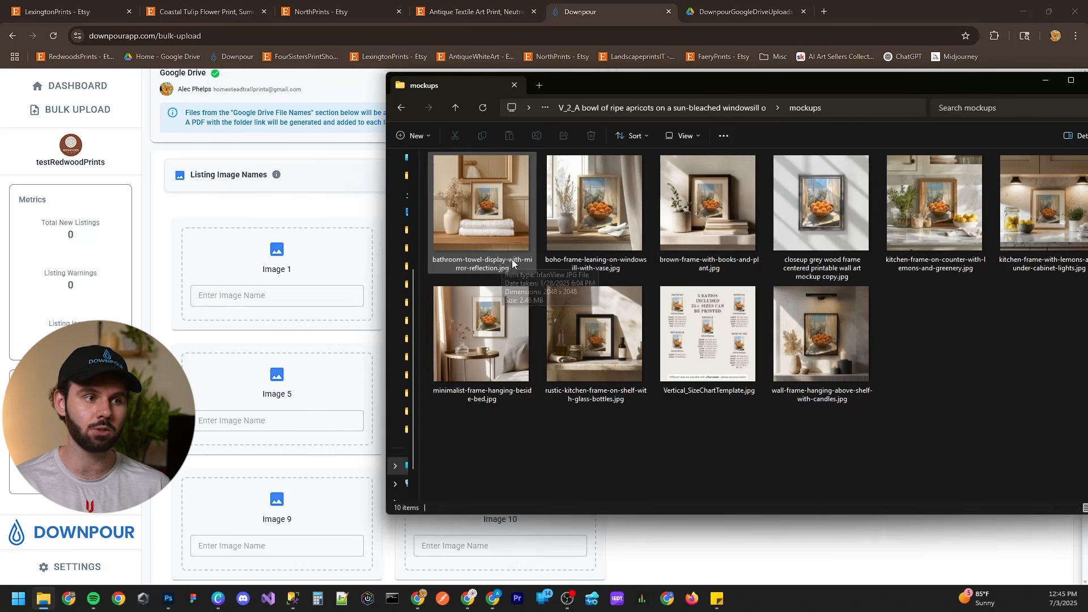
click(486, 214)
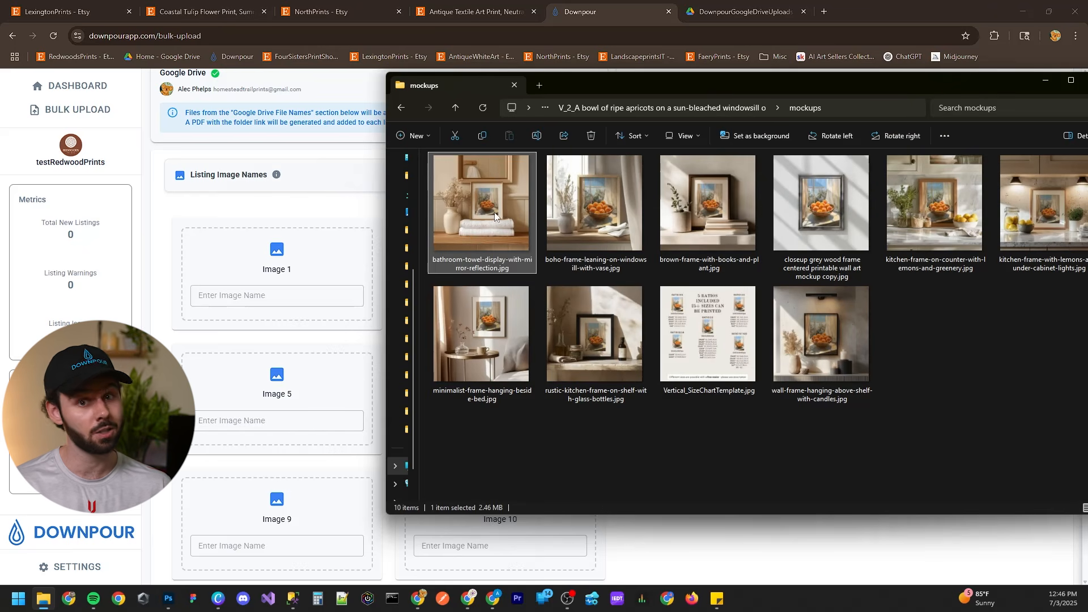
click(942, 375)
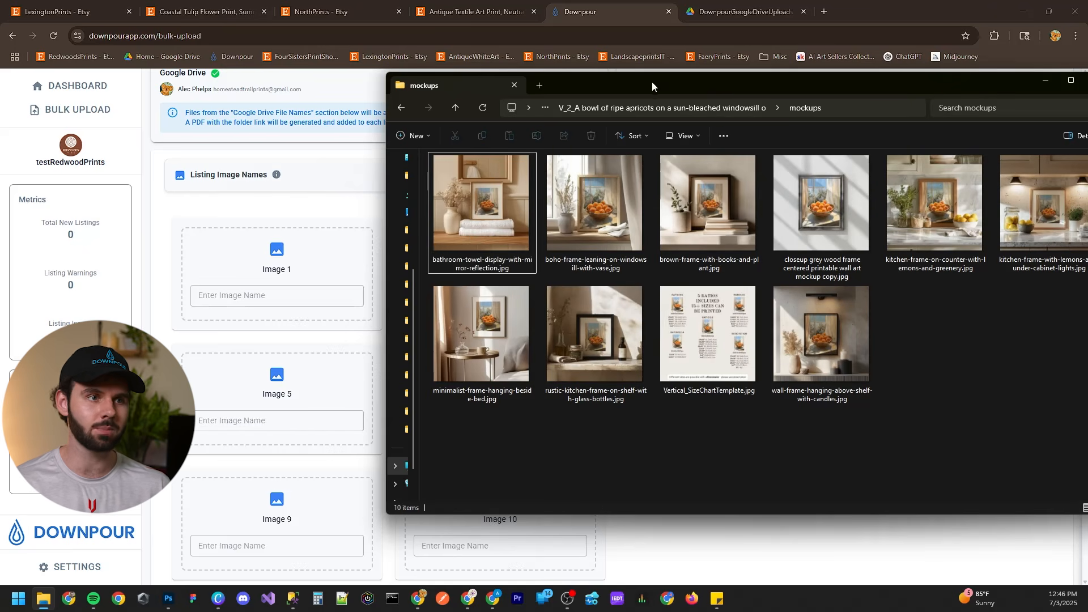
Bring the File Explorer window fully into view and capture a screenshot of all mockup thumbnails with their file names
drag(651, 80, 572, 95)
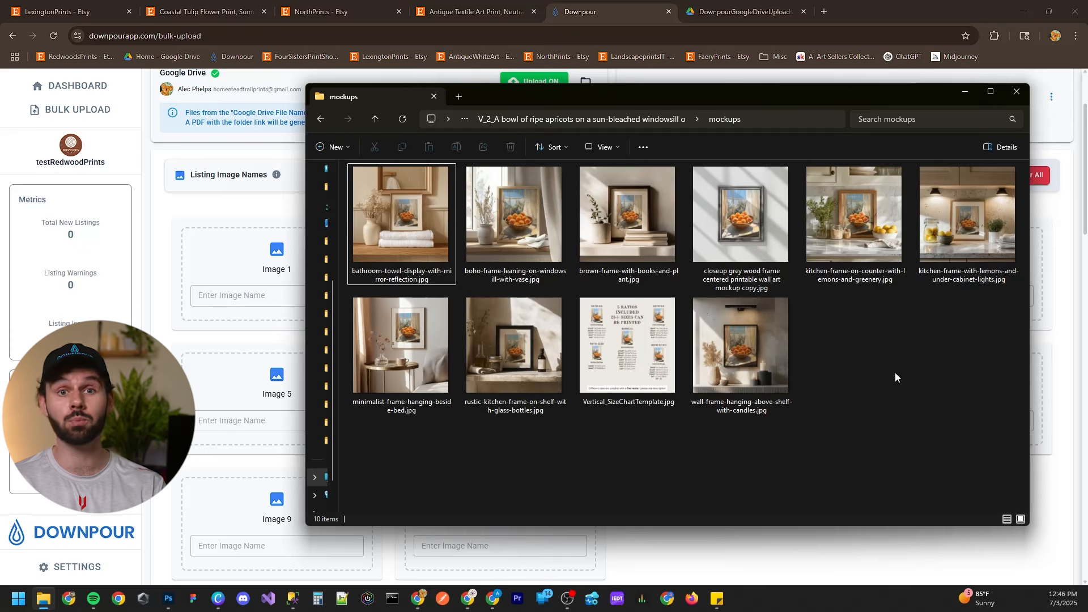
key(super+shift+s)
drag(335, 152, 1027, 428)
Enable screenshot input for Listing Image Names in Downpour and paste the mockups screenshot to fill in the image names
click(1071, 422)
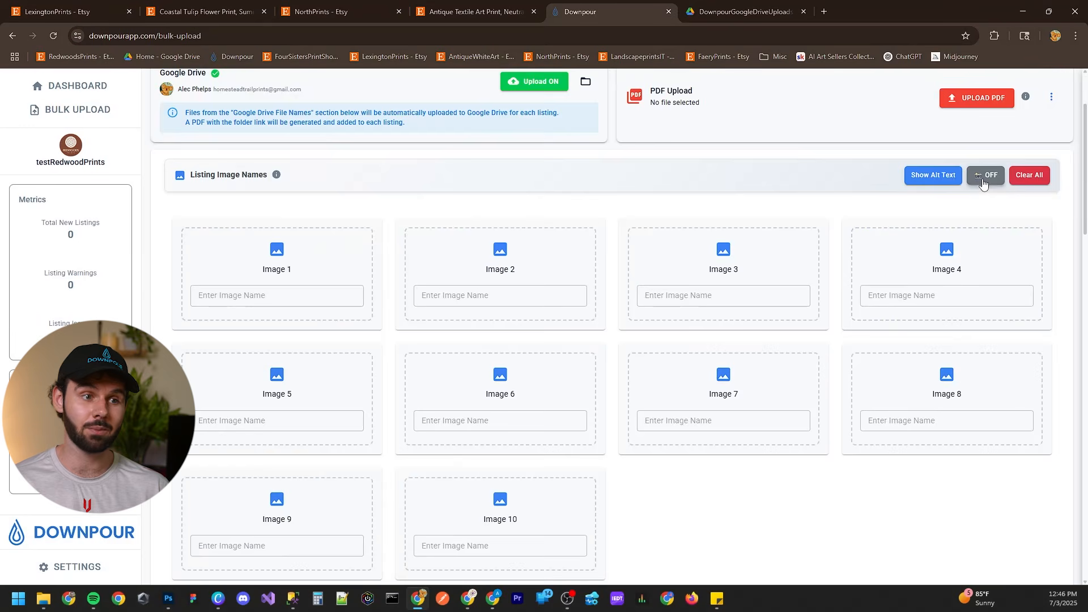
scroll(831, 384, down, 2)
click(682, 417)
key(ctrl+v)
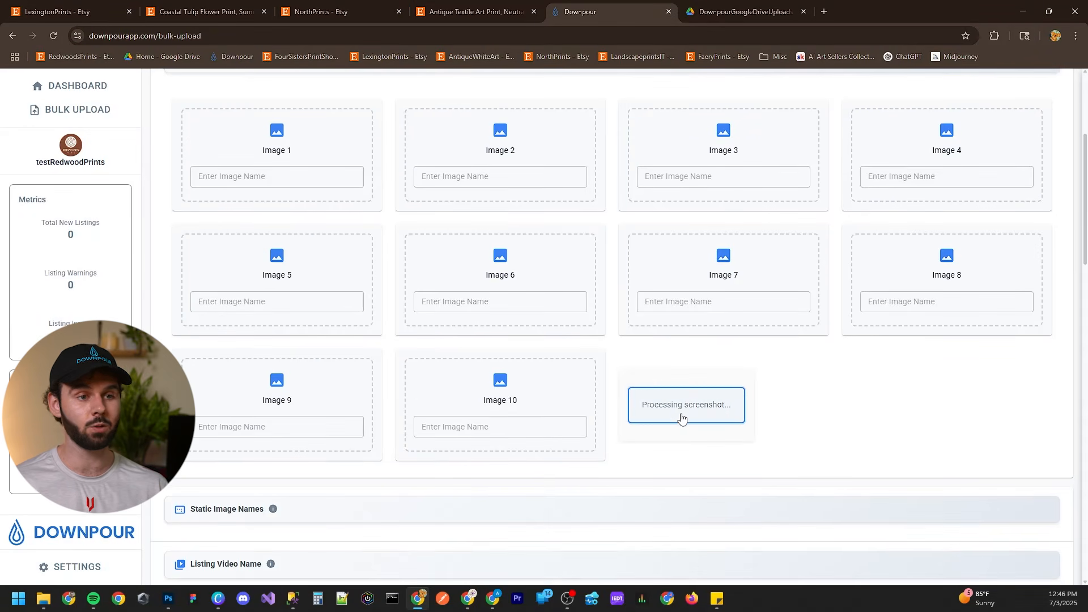
scroll(834, 413, up, 1)
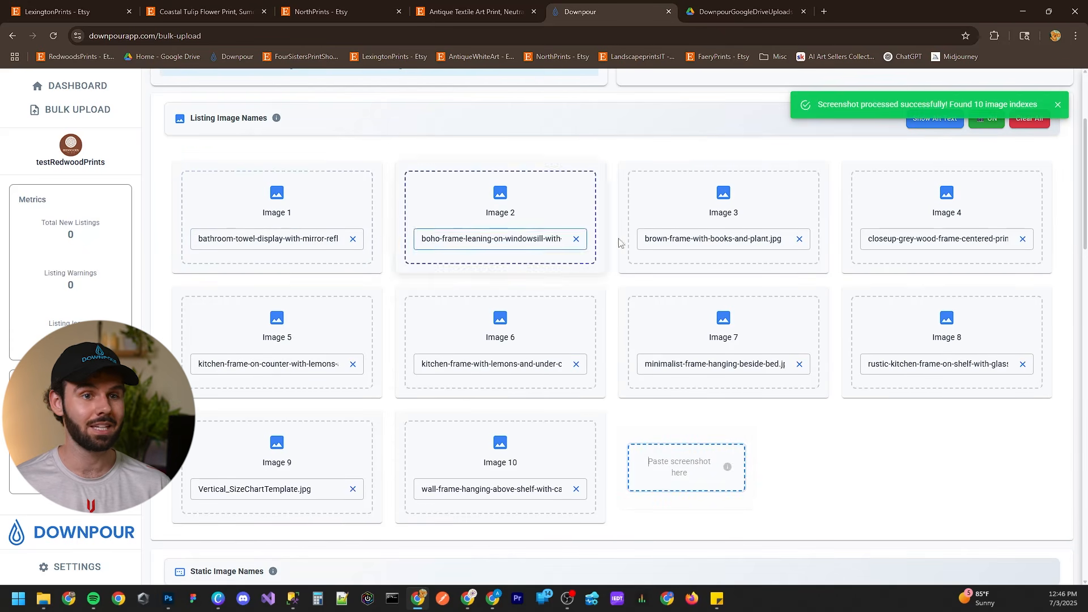
Swap the closeup grey wood frame mockup into Image 1 and Vertical_SizeChartTemplate.jpg into Image 10
drag(929, 201, 266, 227)
scroll(838, 439, down, 2)
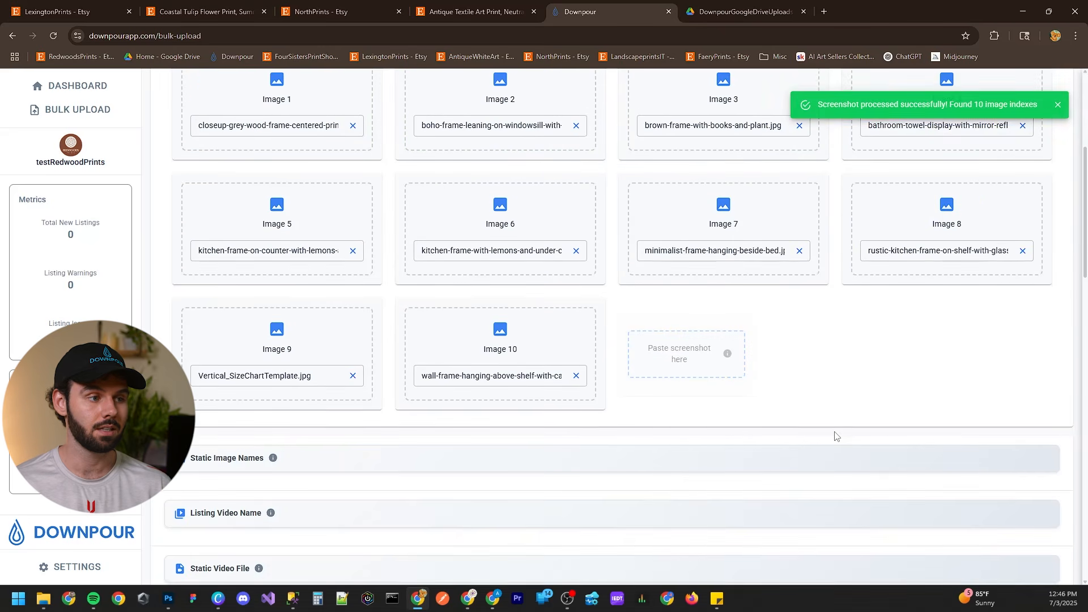
scroll(834, 436, up, 1)
drag(277, 397, 493, 416)
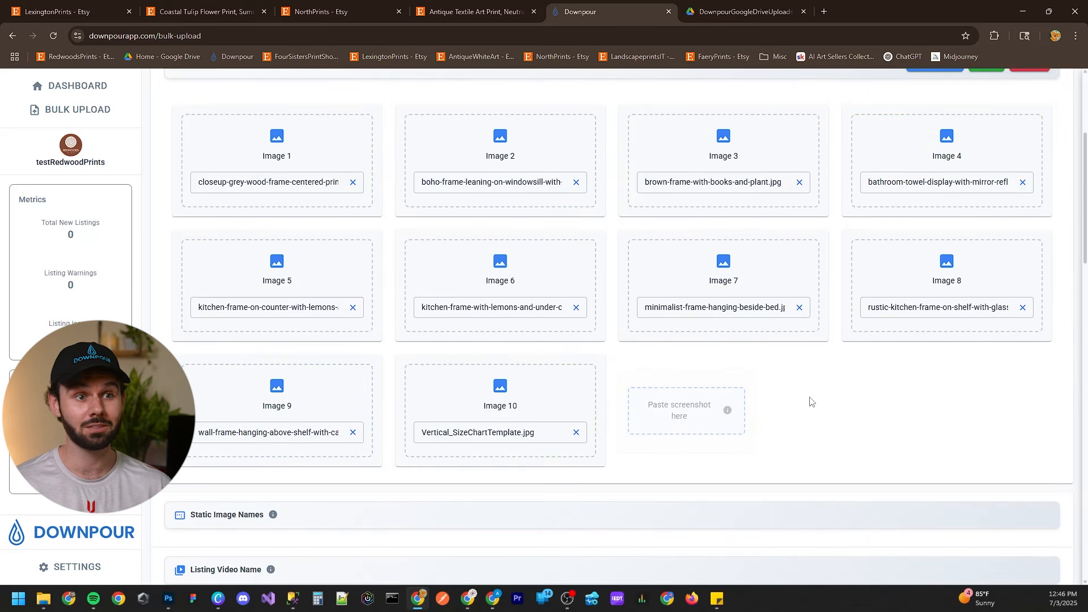
Review the Listing Digital File Names, Google Drive upload settings and Google Drive File Names sections
scroll(816, 399, down, 9)
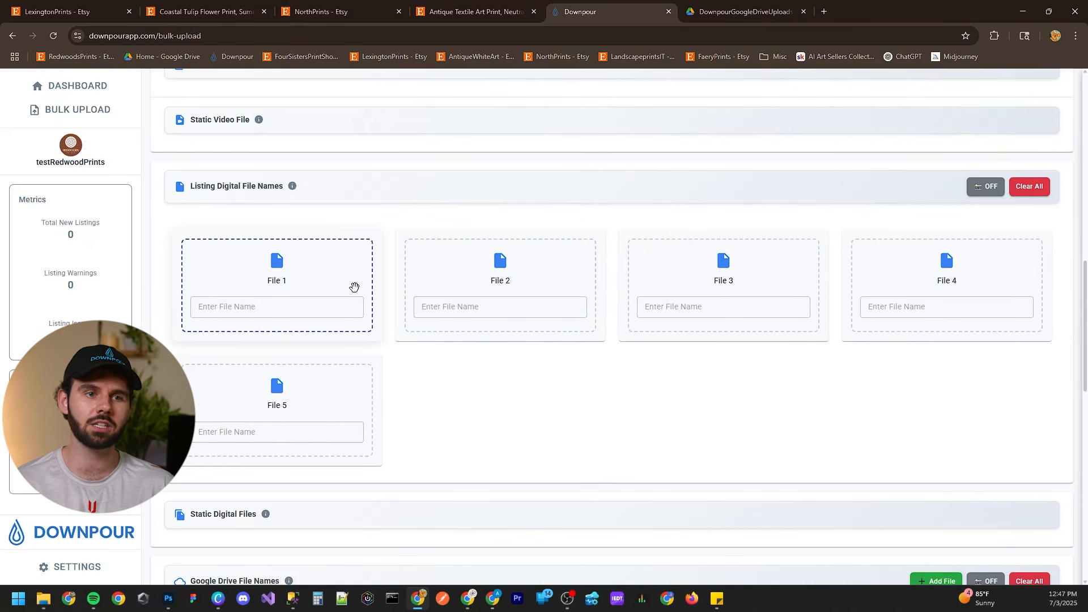
scroll(368, 317, up, 6)
scroll(373, 331, up, 7)
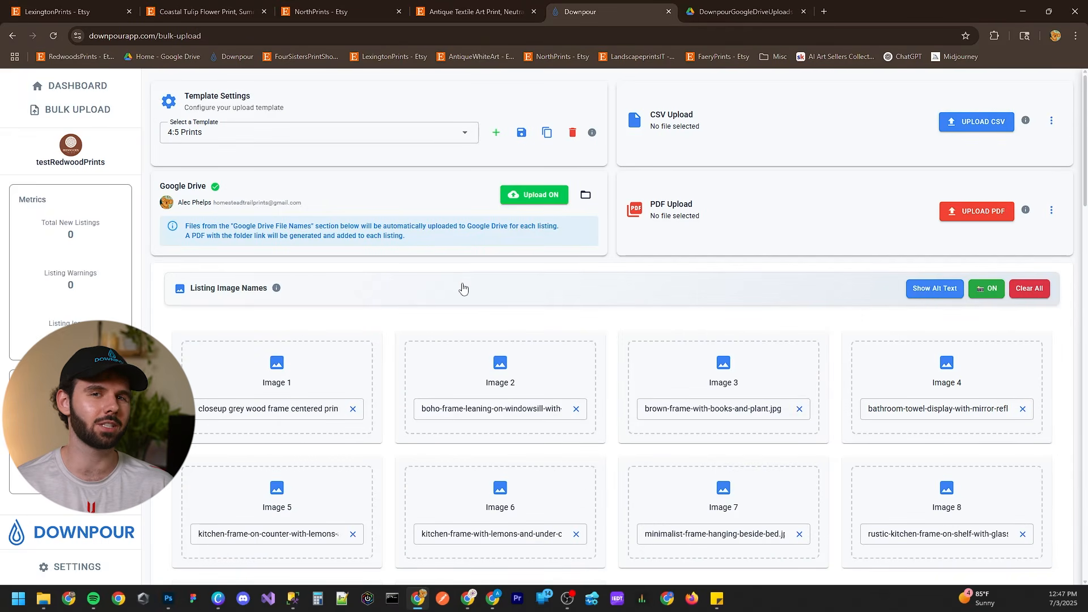
scroll(463, 288, down, 16)
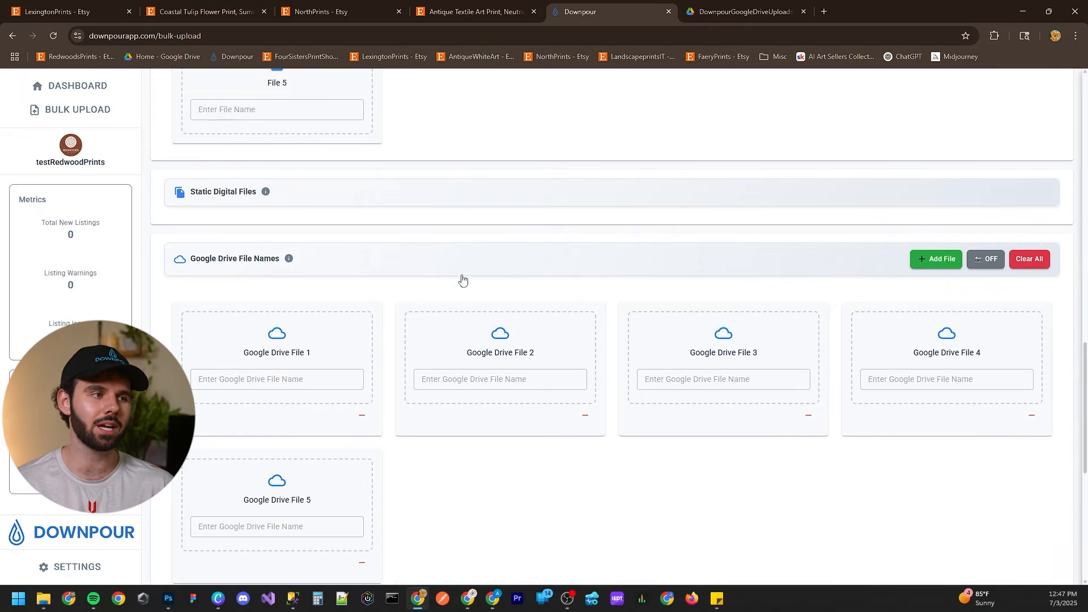
Open the apricots artwork's cropped_images folder in File Explorer
scroll(261, 259, down, 1)
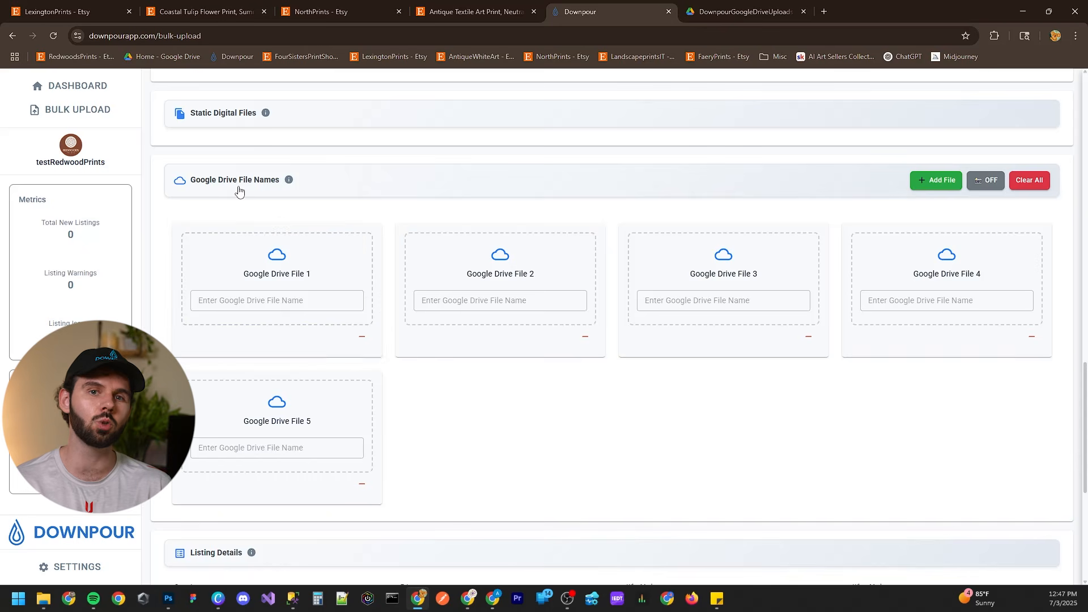
click(43, 598)
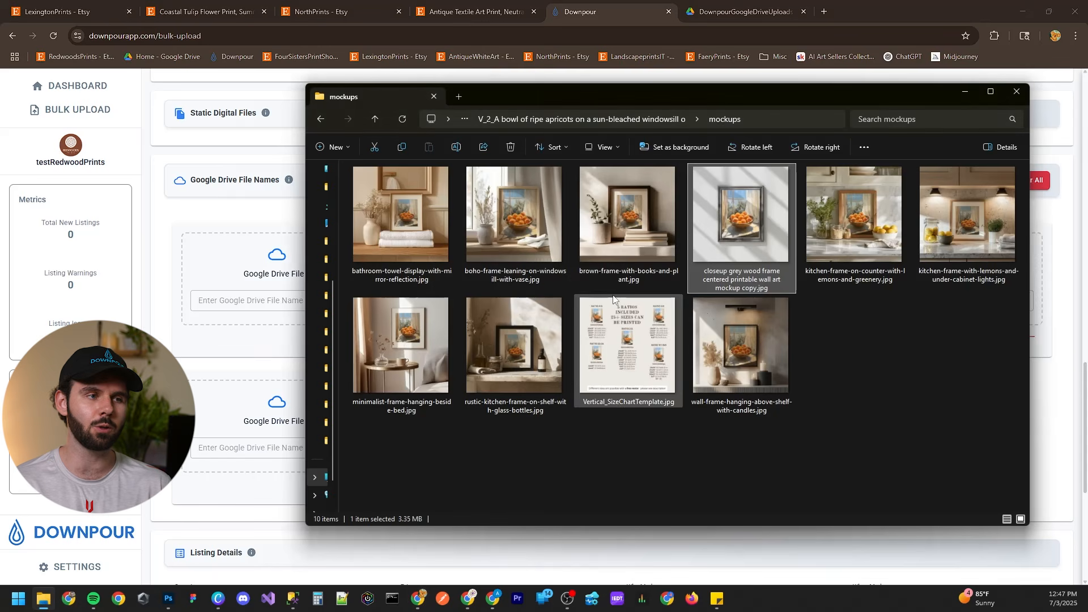
key(alt+Left)
double_click(412, 186)
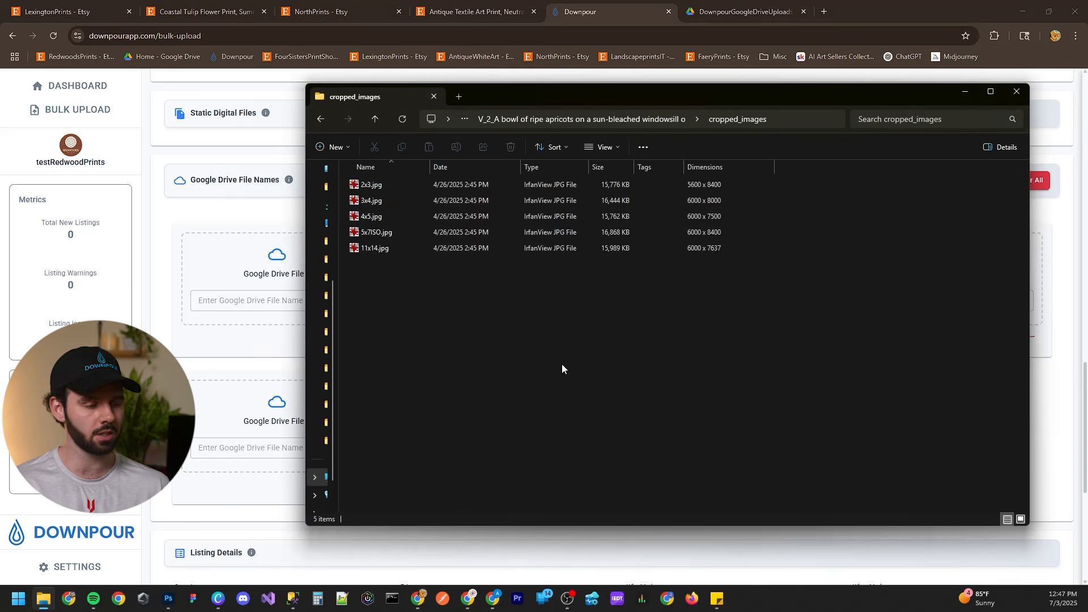
Capture the cropped image thumbnails with their file names and paste the screenshot into Downpour's Google Drive File Names using screenshot input
key(ctrl+shift+4)
key(ctrl+shift+2)
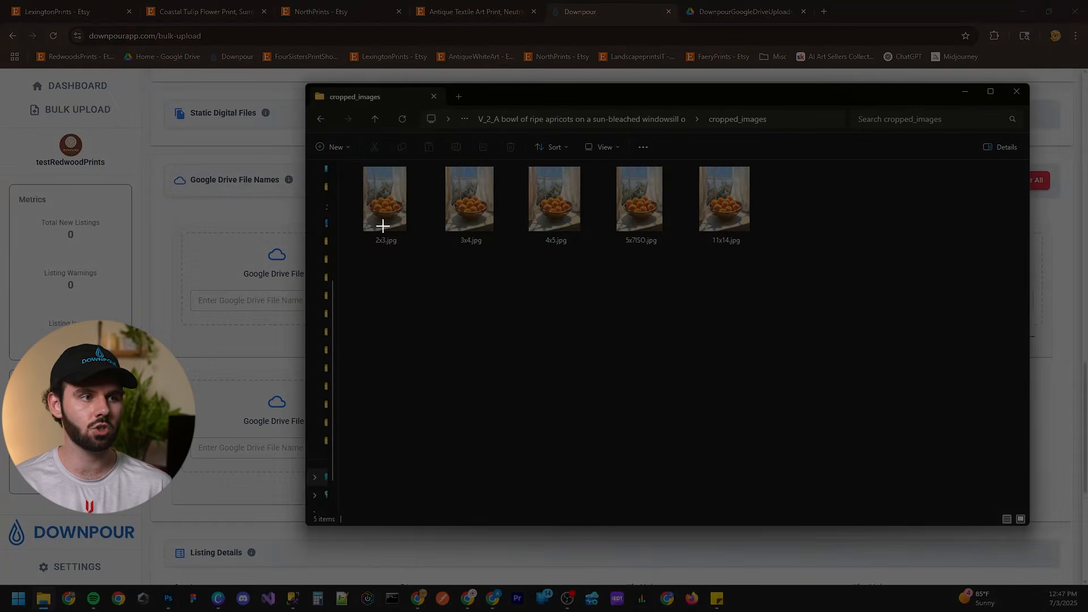
drag(347, 153, 821, 282)
click(991, 181)
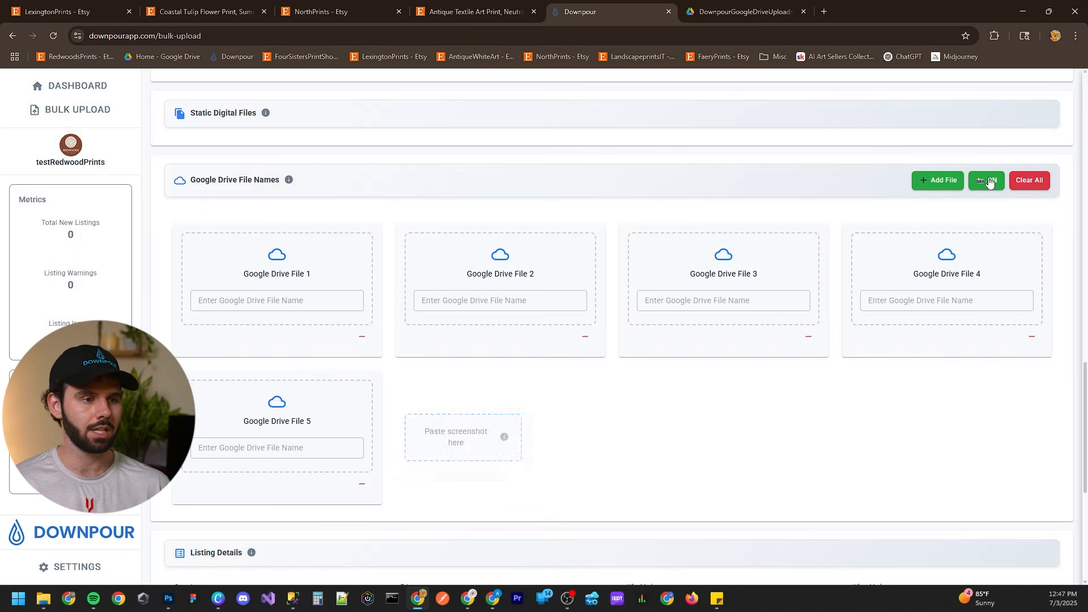
key(ctrl+v)
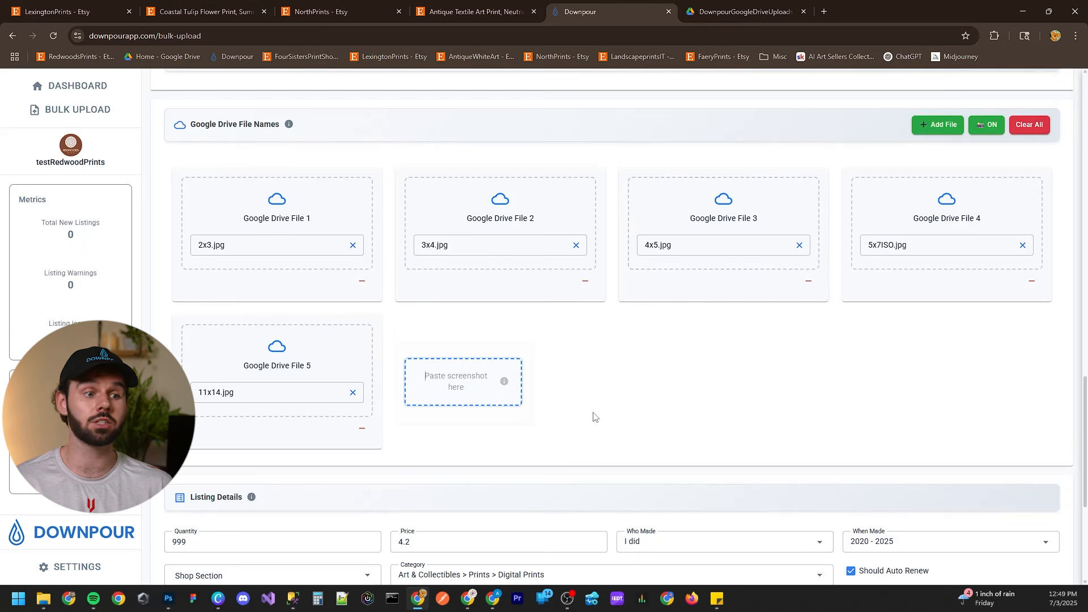
Review Downpour's PDF Upload option and check the digital file types listed on the Antique Textile Art Print Etsy listing
scroll(591, 417, up, 8)
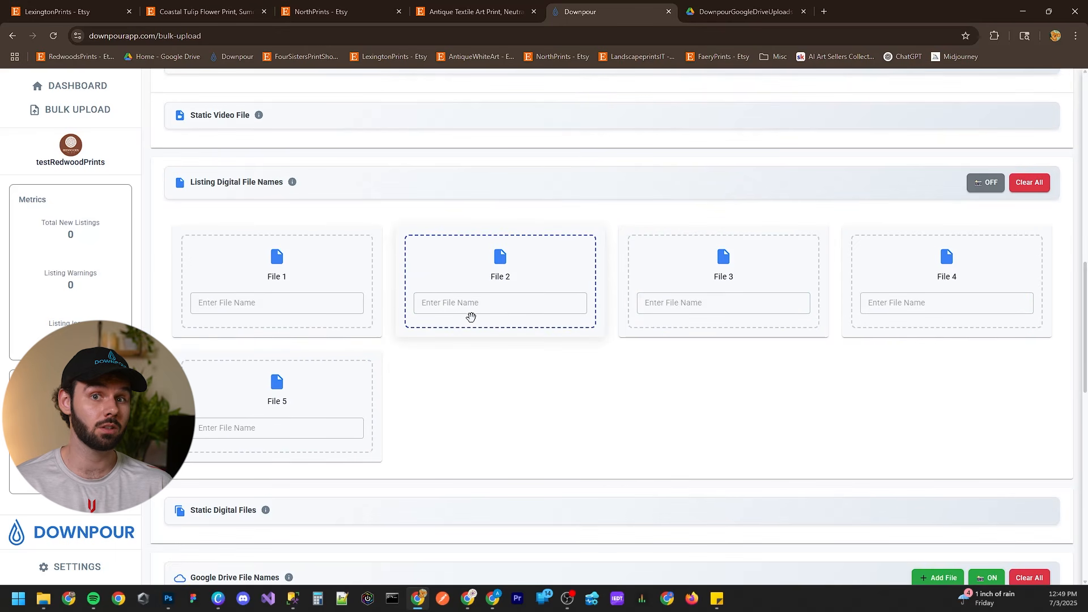
scroll(487, 323, up, 12)
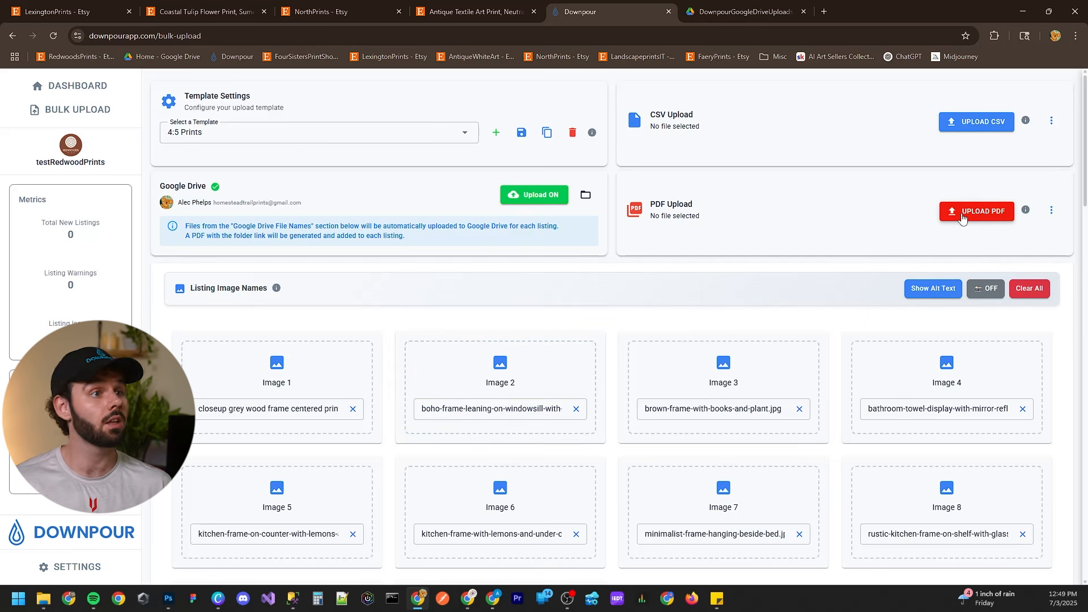
key(ctrl+shift+Tab)
scroll(274, 206, down, 2)
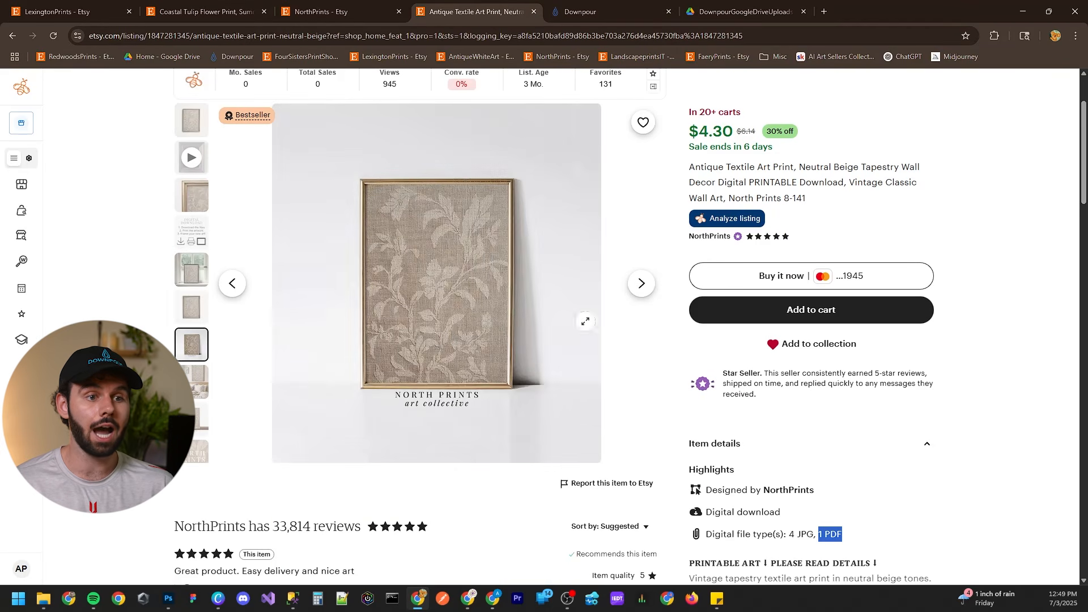
scroll(688, 418, down, 3)
drag(856, 372, 820, 367)
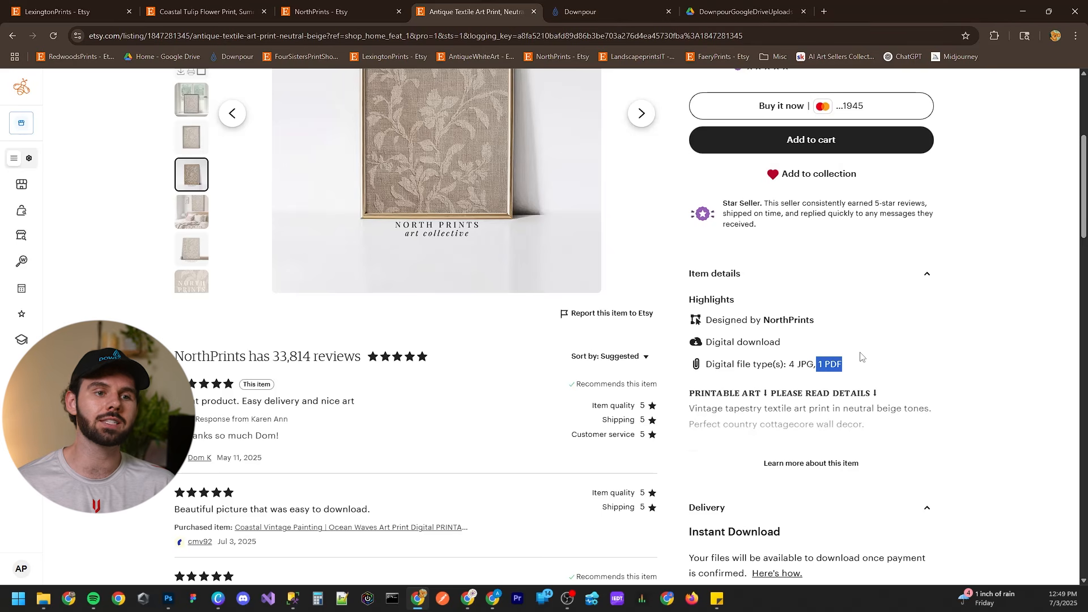
click(882, 368)
drag(849, 371, 819, 368)
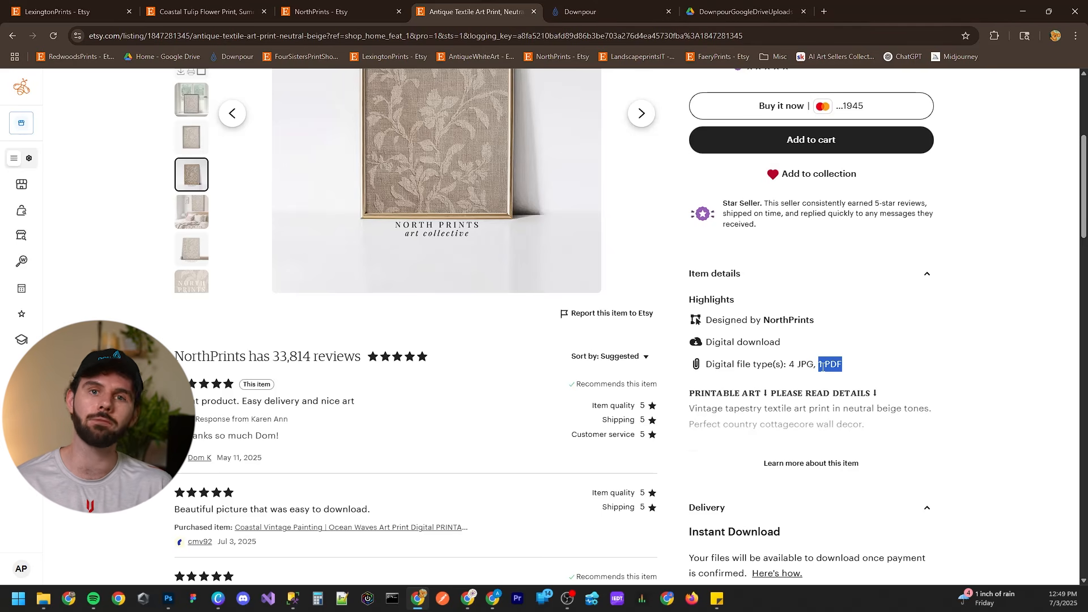
Open the Google Drive PDF Template (ThankYou) in the AI Art Sellers Collective classroom resources and launch its Canva template
click(589, 12)
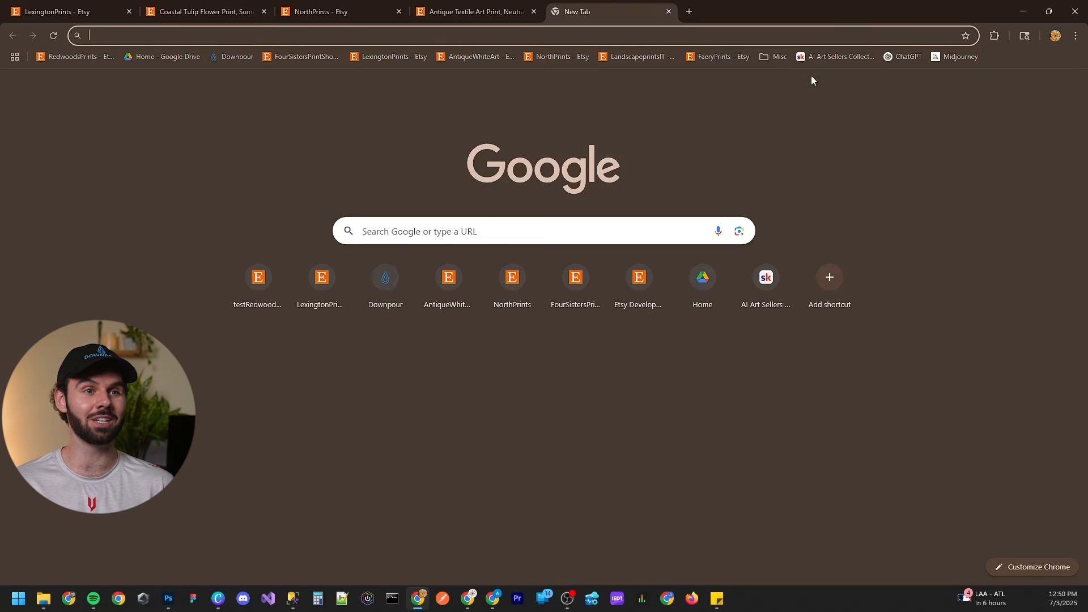
click(835, 56)
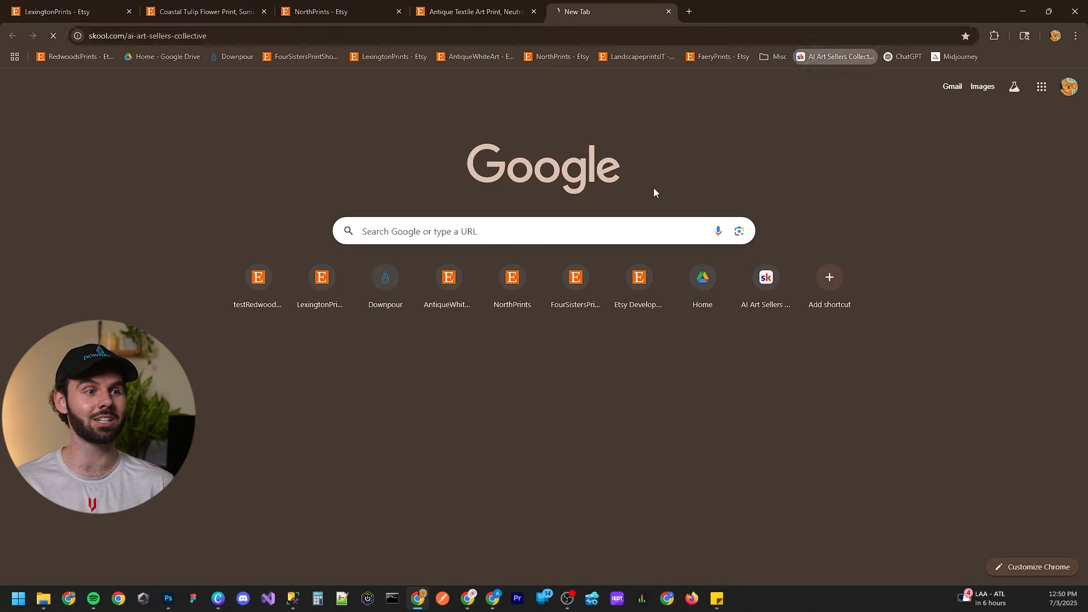
click(318, 117)
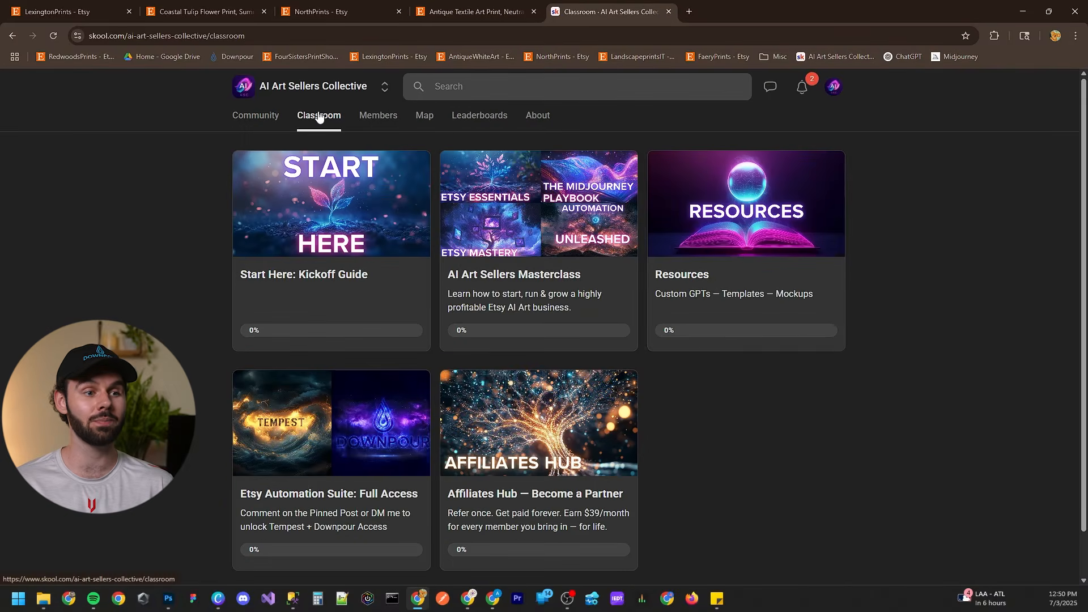
click(745, 247)
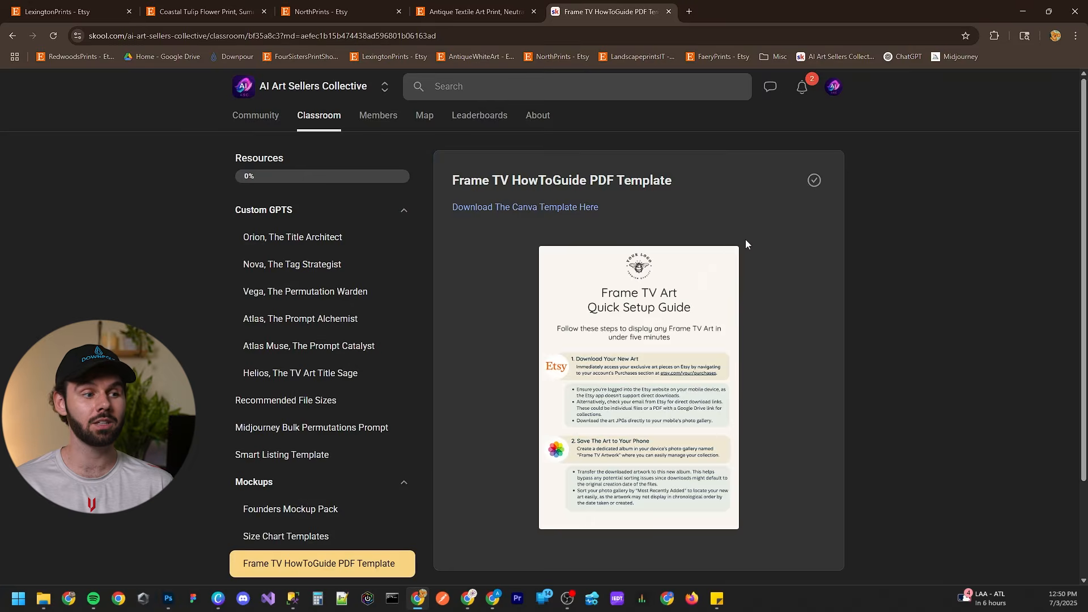
scroll(521, 259, down, 2)
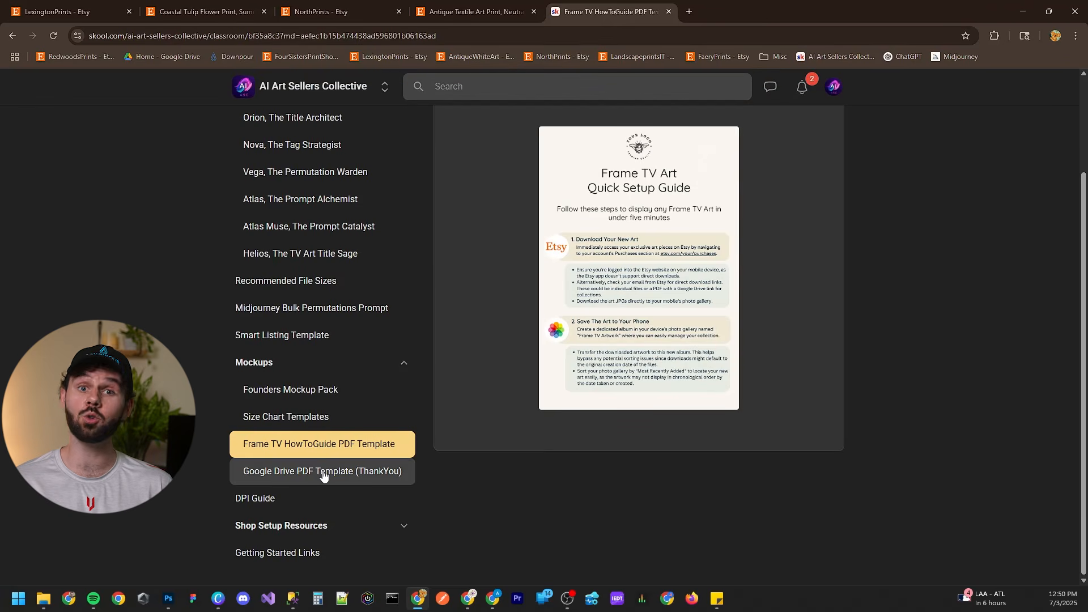
click(290, 472)
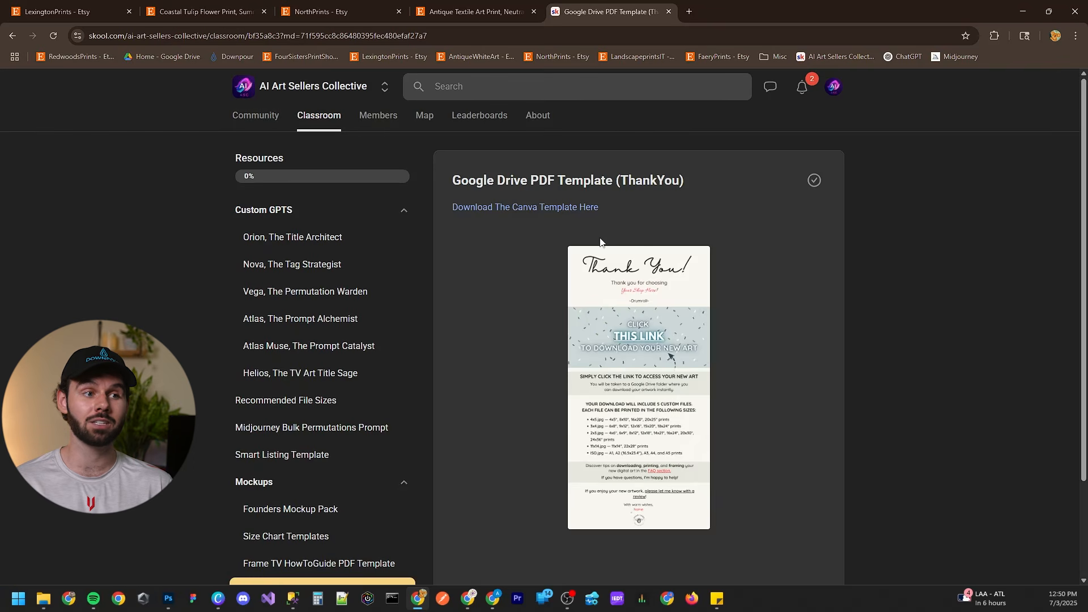
click(566, 206)
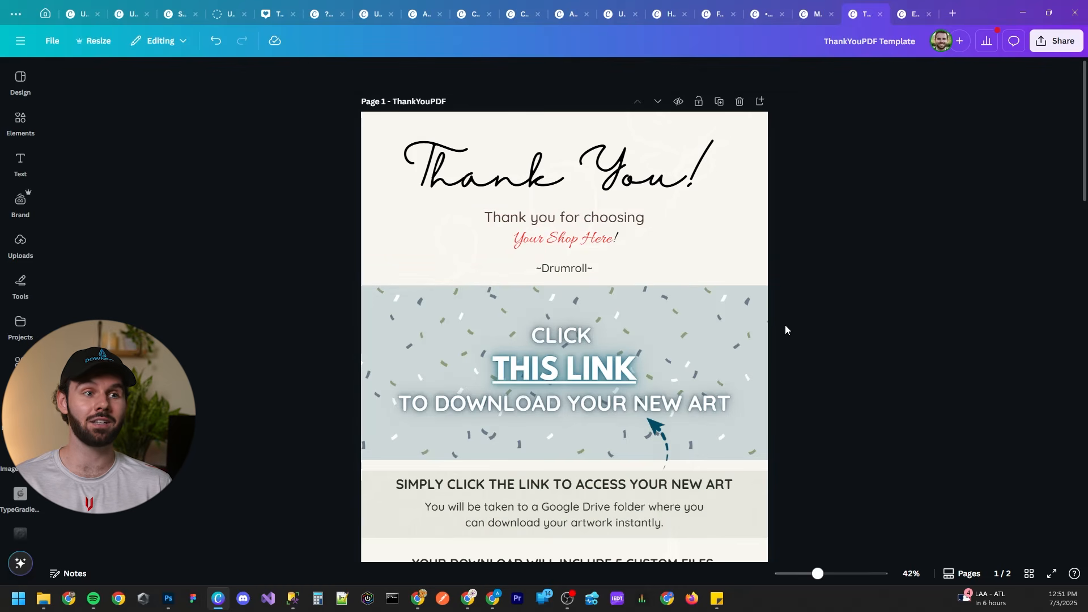
Examine both pages of the ThankYouPDF template, including the print sizes listed for each file
scroll(594, 318, down, 4)
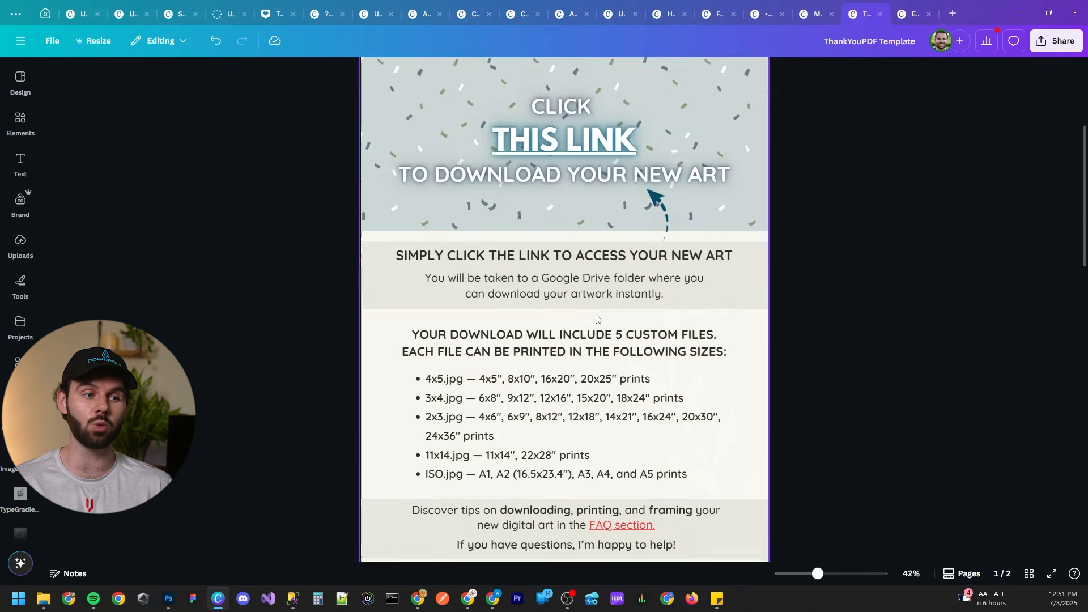
scroll(596, 319, down, 12)
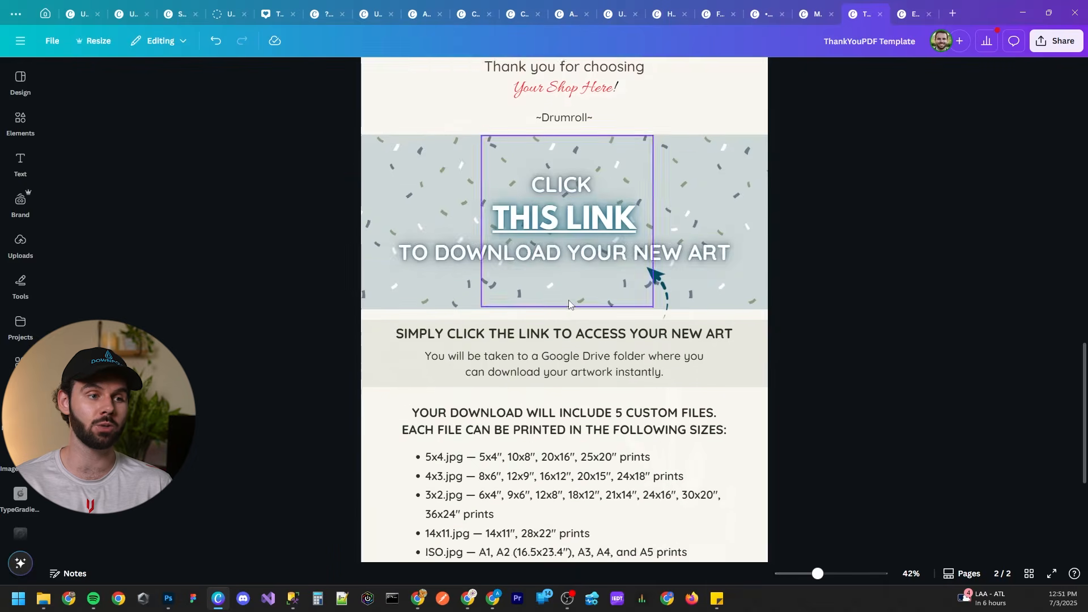
scroll(569, 305, down, 4)
click(439, 267)
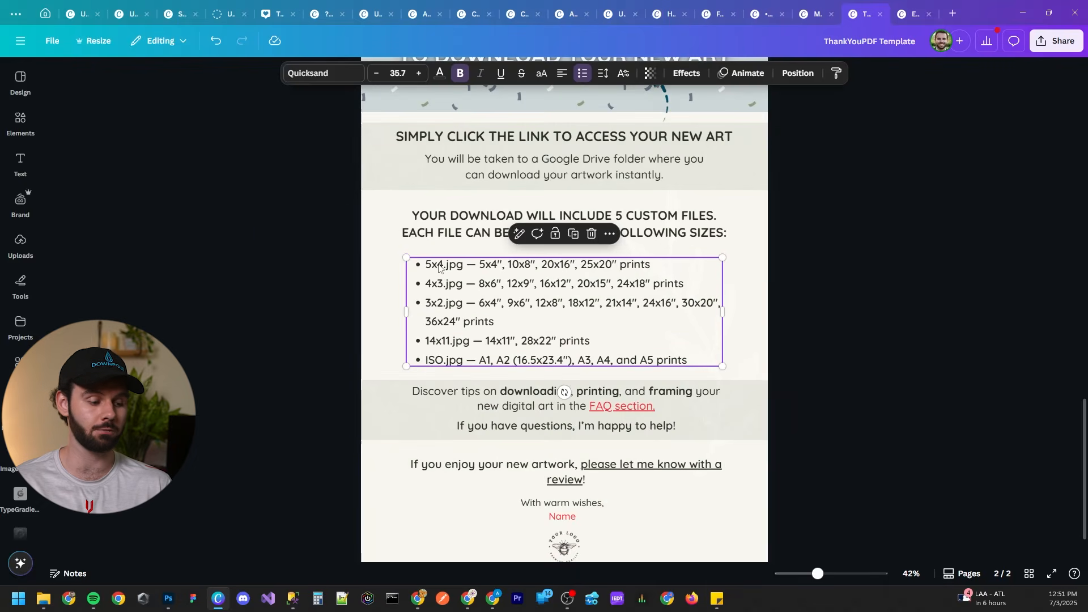
click(885, 274)
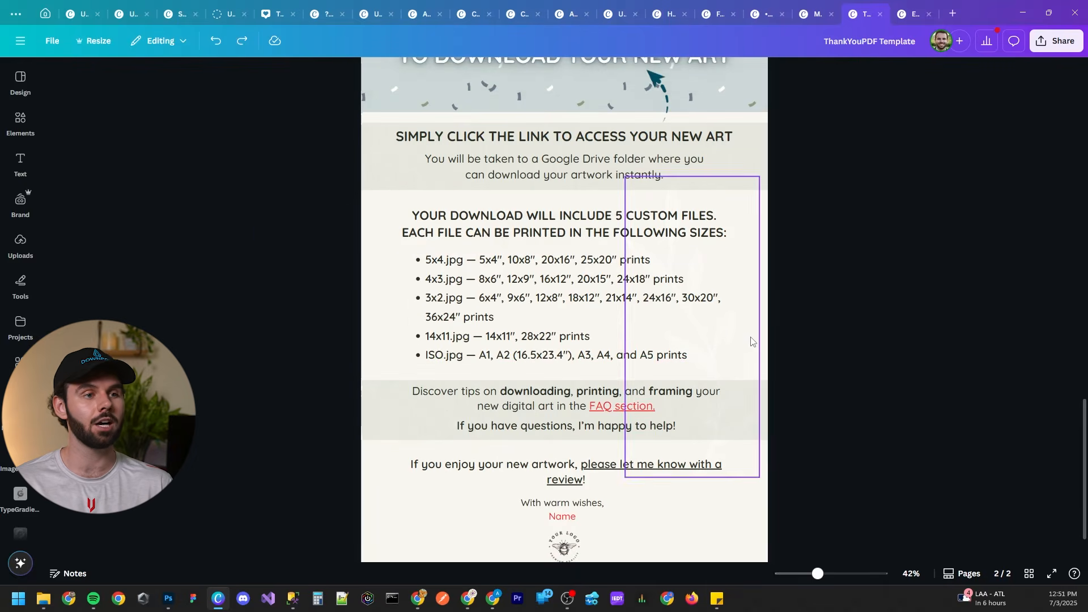
Examine the "Your Shop Here" placeholder text on page 1 of the template
scroll(751, 340, up, 6)
click(562, 241)
click(562, 241)
drag(613, 239, 514, 238)
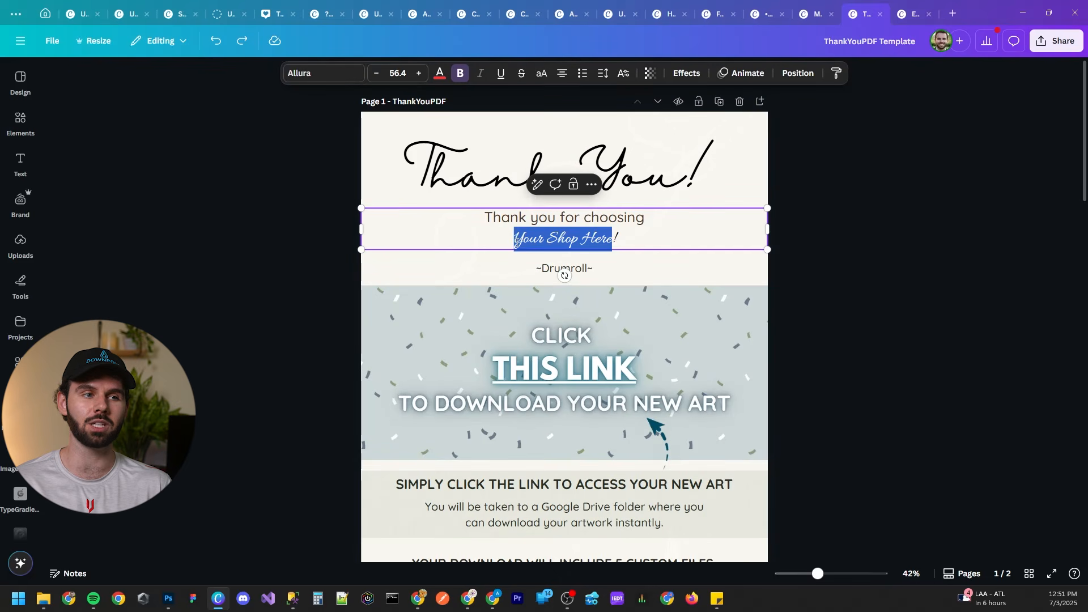
click(863, 250)
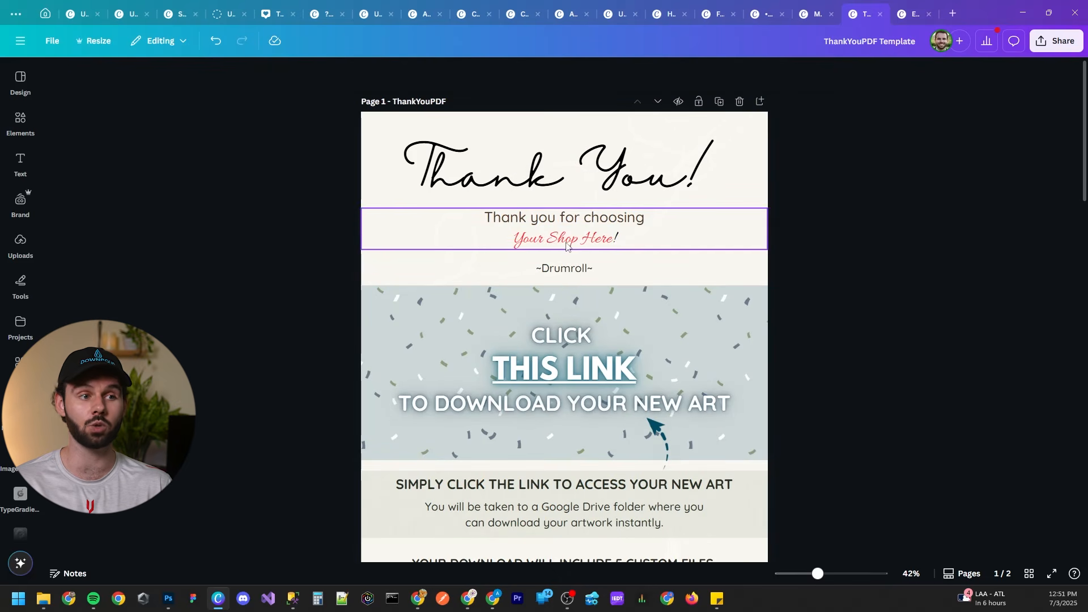
Inspect the FAQ section link, the Name placeholder and the logo in the lower part of page 1
scroll(619, 208, down, 3)
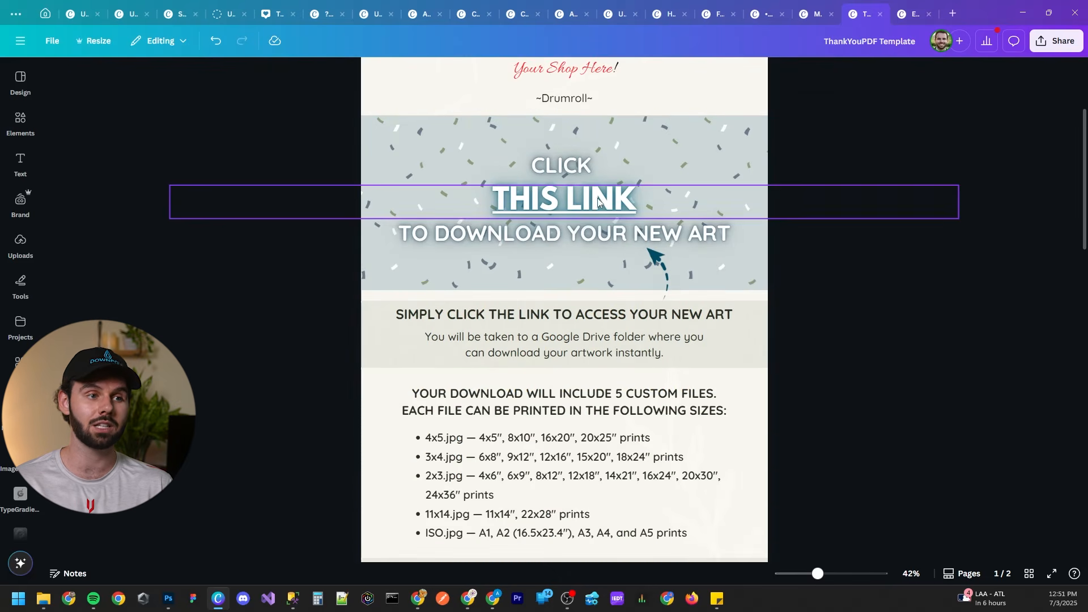
scroll(600, 215, down, 6)
click(612, 245)
click(621, 244)
click(624, 244)
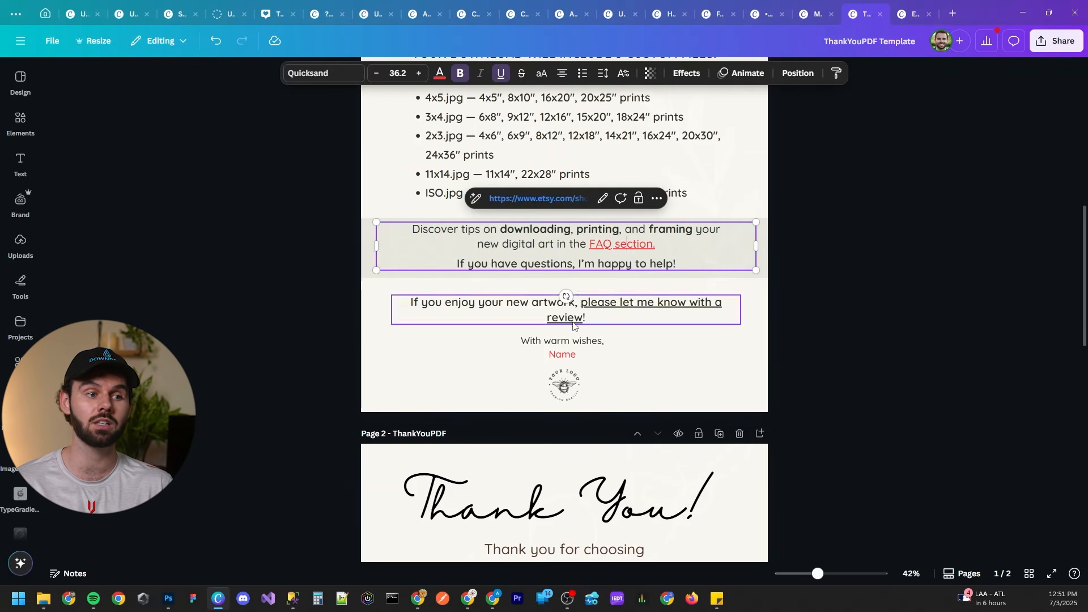
click(569, 354)
double_click(570, 355)
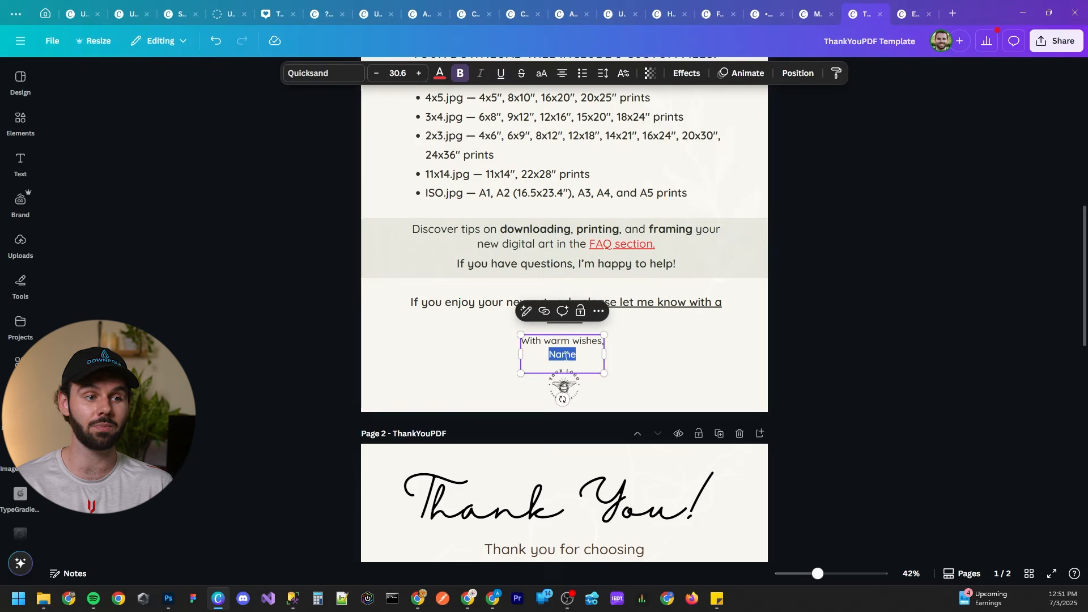
click(711, 389)
click(574, 393)
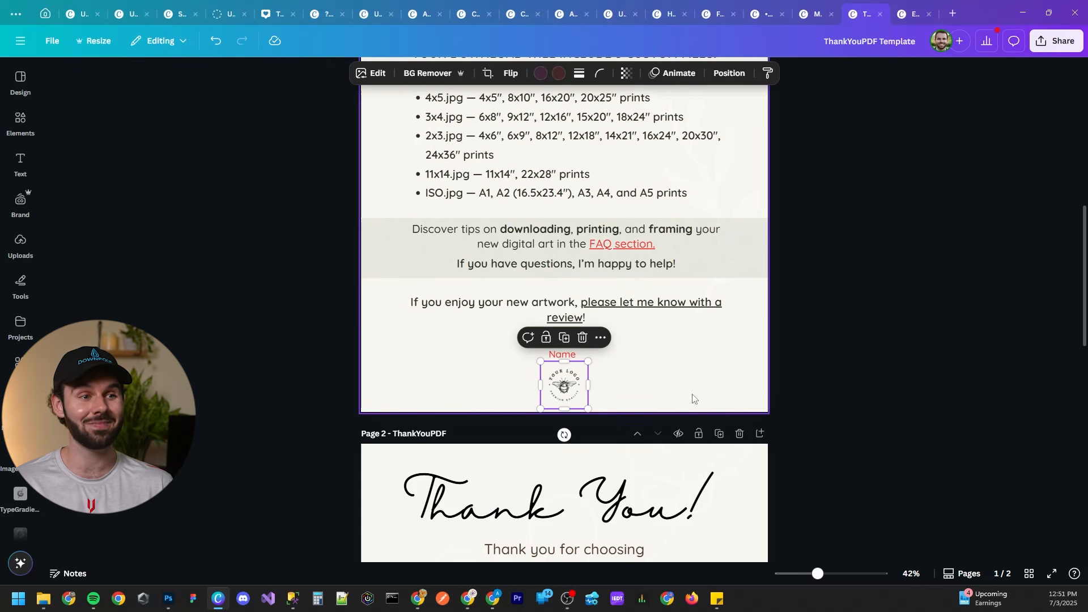
Look over page 1 again and inspect the hyperlink attached to the THIS LINK text
scroll(692, 396, up, 10)
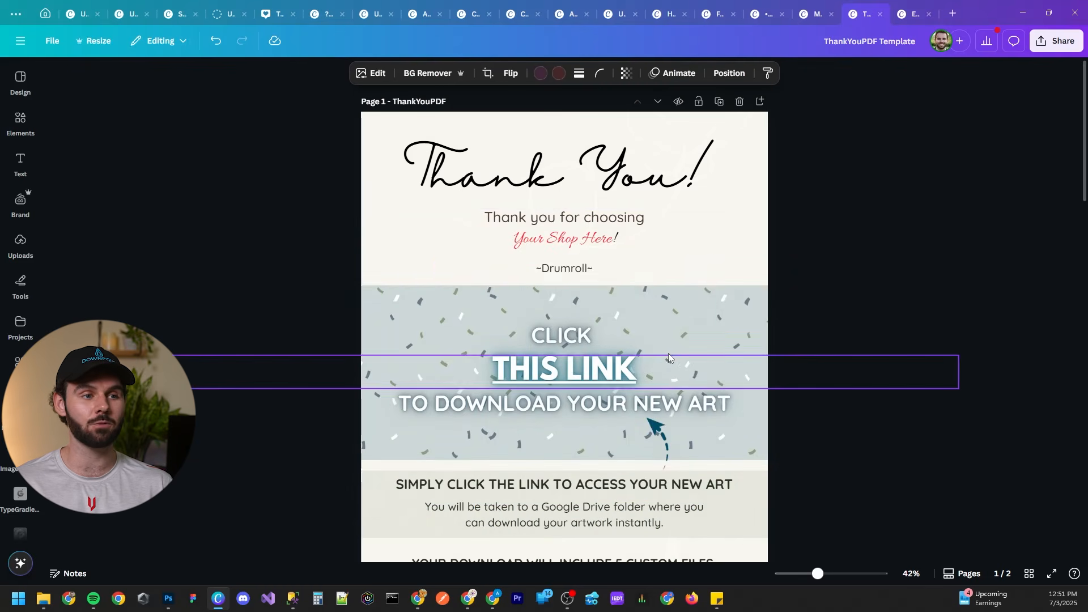
scroll(640, 373, down, 10)
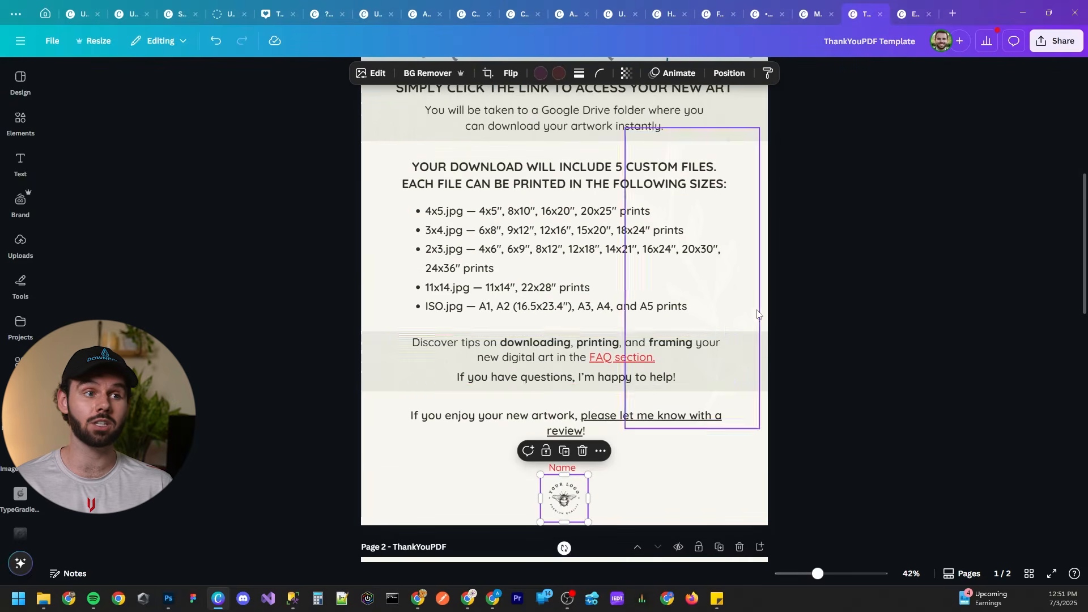
scroll(739, 354, up, 7)
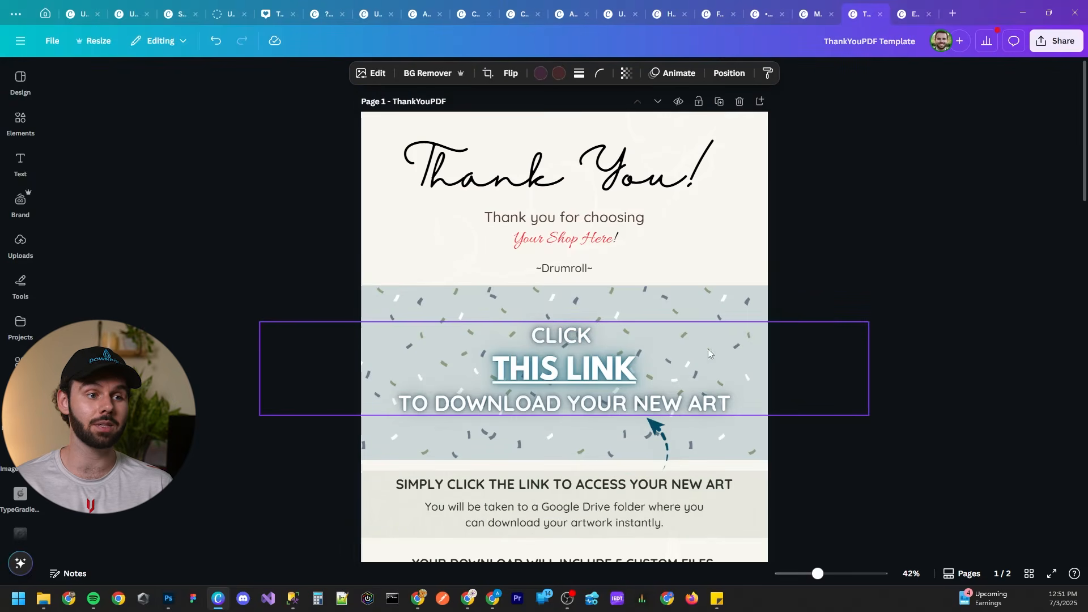
click(552, 367)
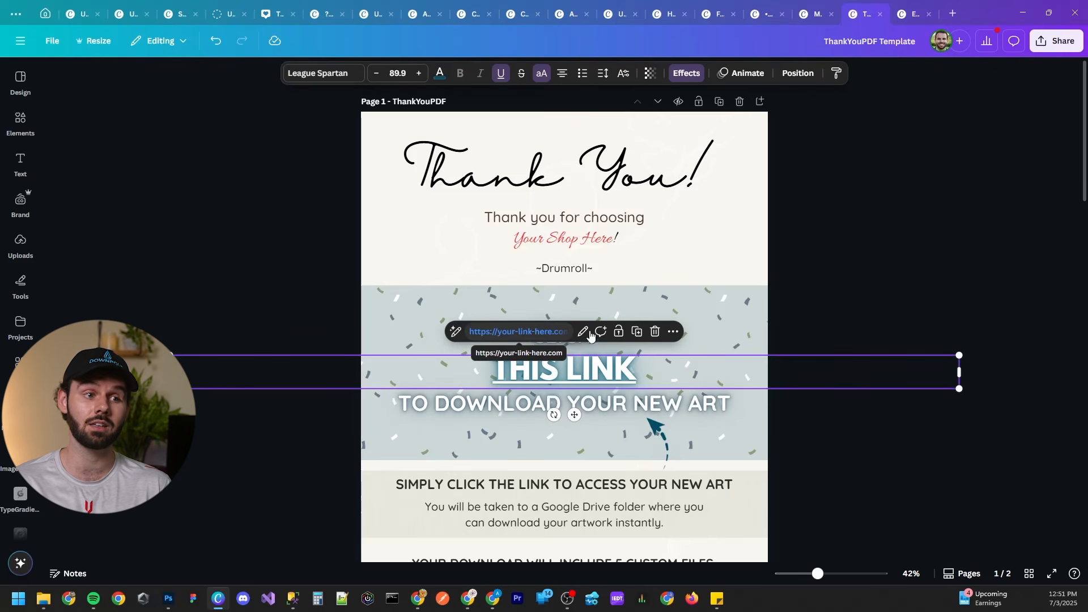
click(936, 253)
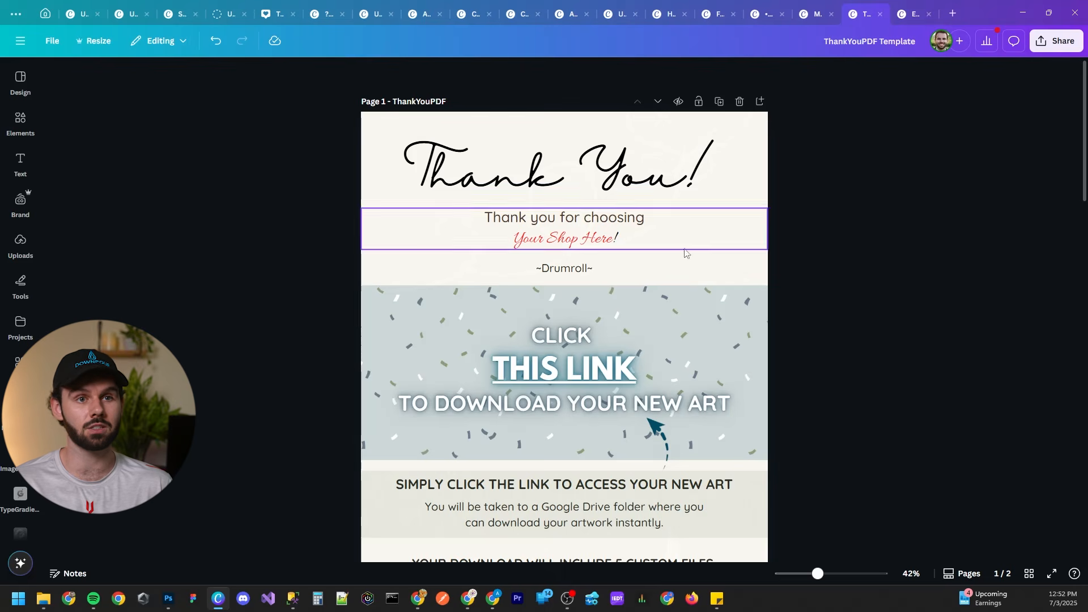
Download only page 1 of the ThankYouPDF template as a PDF Standard file, leaving page 2 out
click(1055, 41)
click(883, 276)
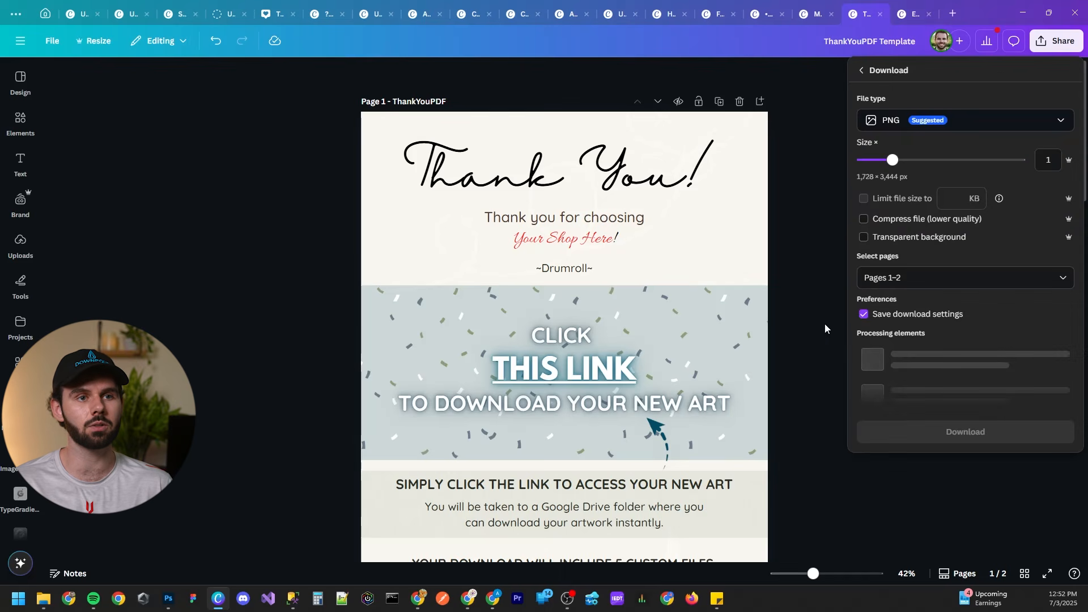
click(939, 126)
click(936, 224)
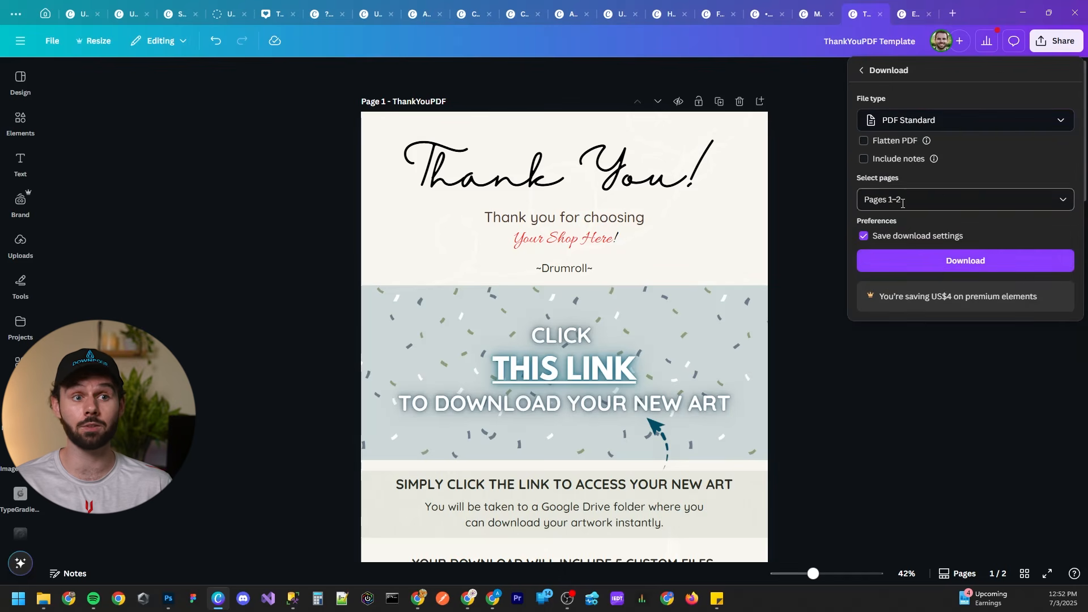
click(962, 200)
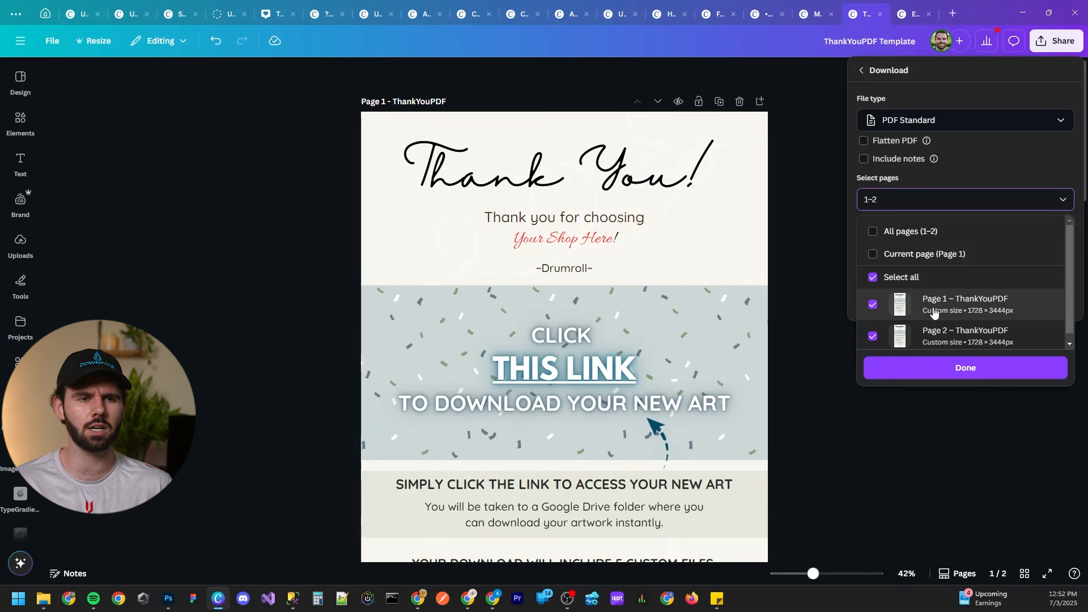
click(885, 339)
click(964, 370)
click(953, 264)
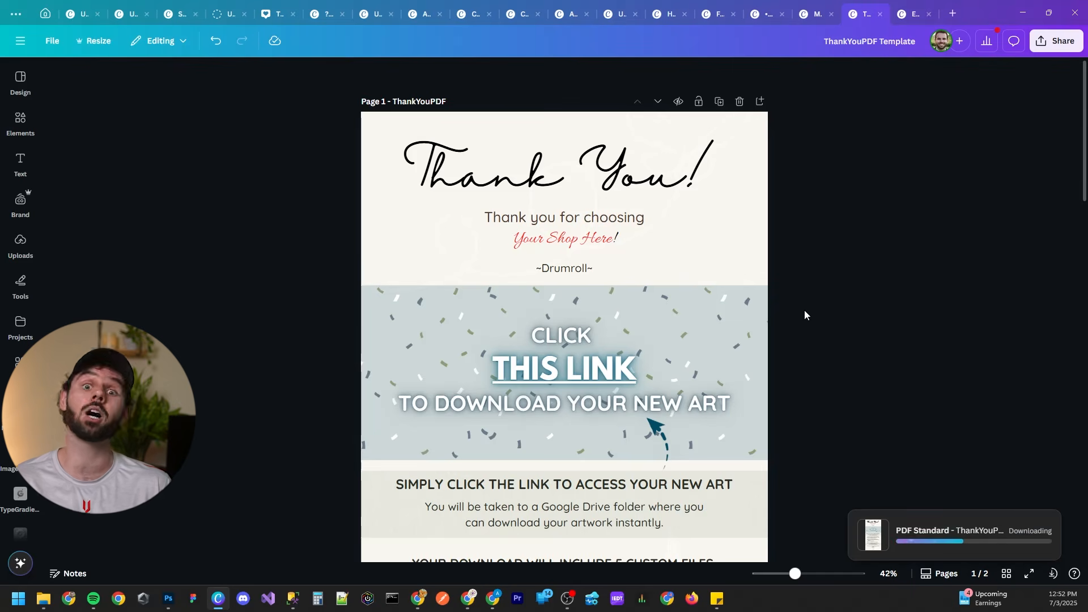
Switch to Downpour, upload ThankYouPDF.pdf from the Tempest_Demo folder as the PDF document, and save the 4:5 Prints template
key(alt+Tab)
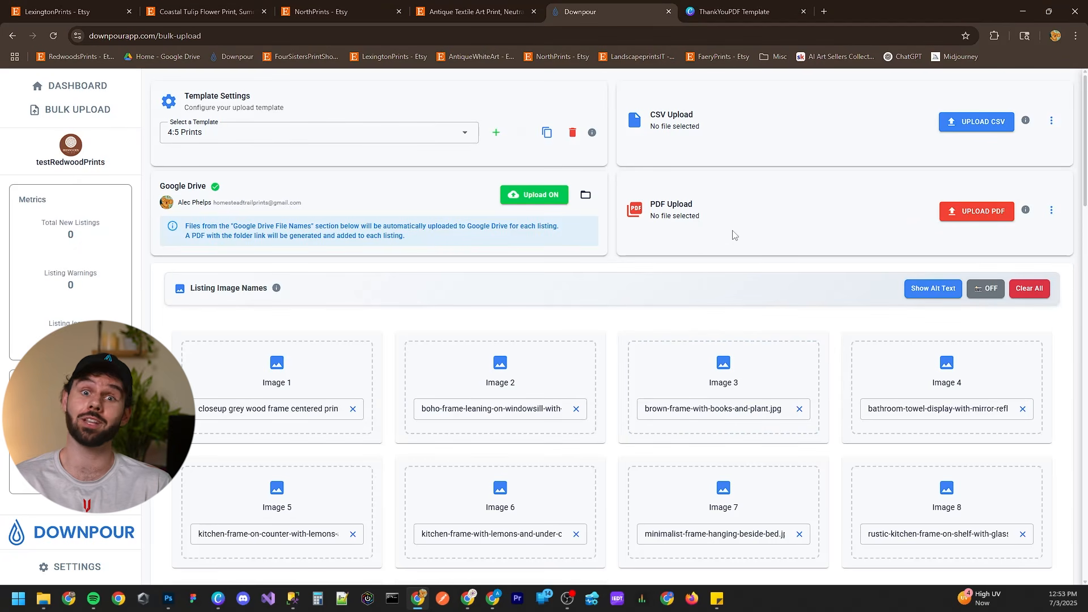
click(964, 211)
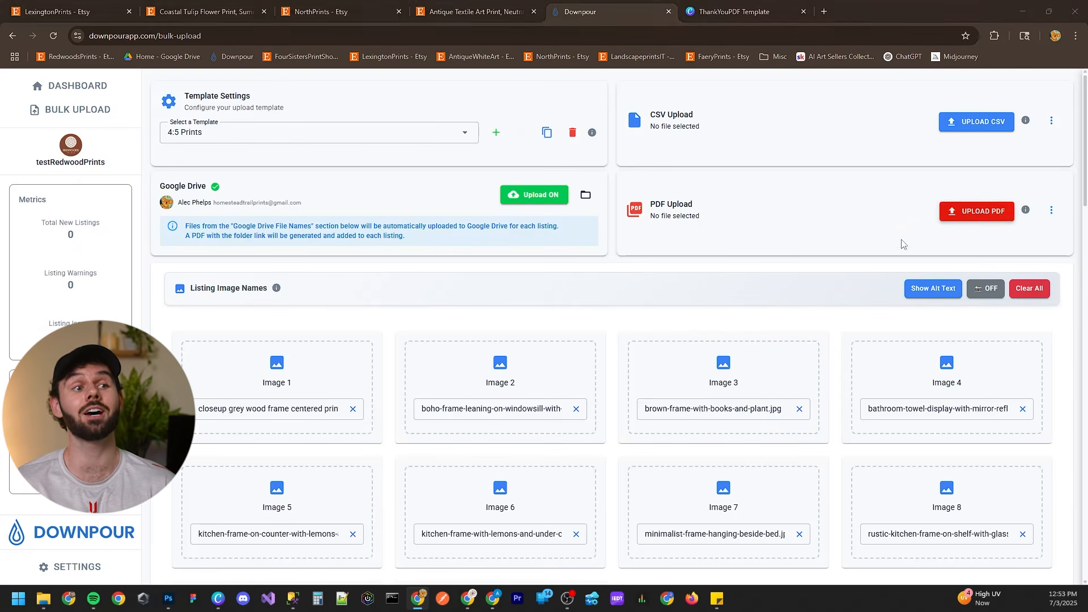
double_click(220, 156)
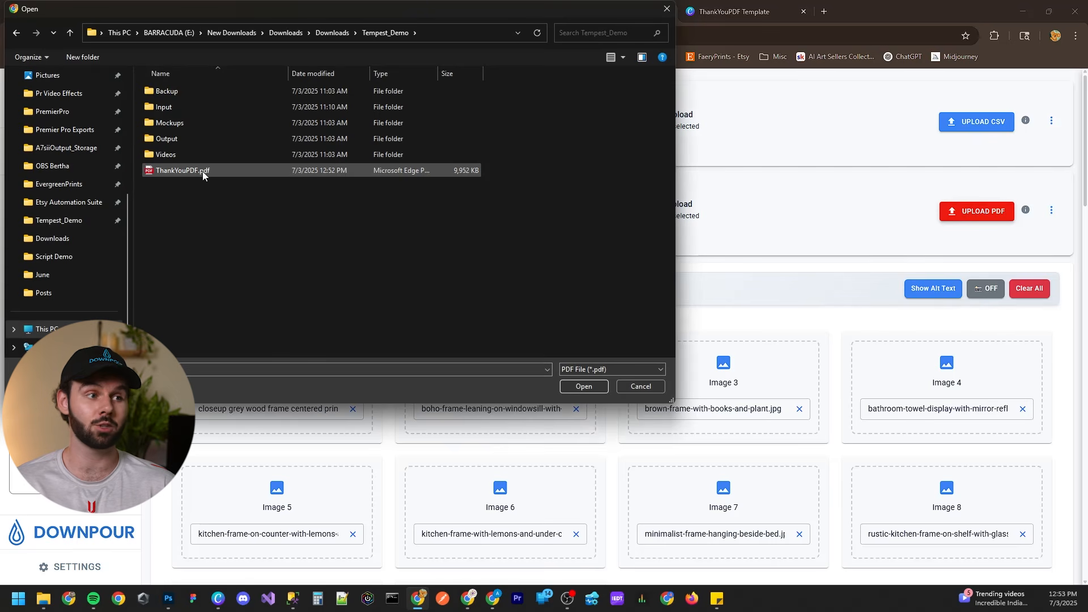
double_click(206, 171)
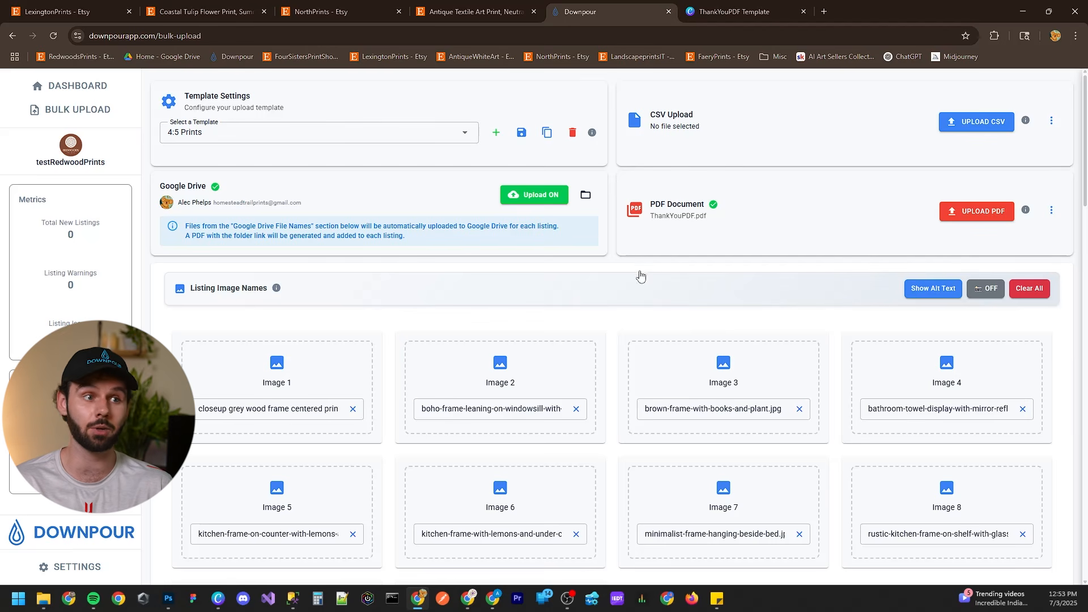
click(520, 139)
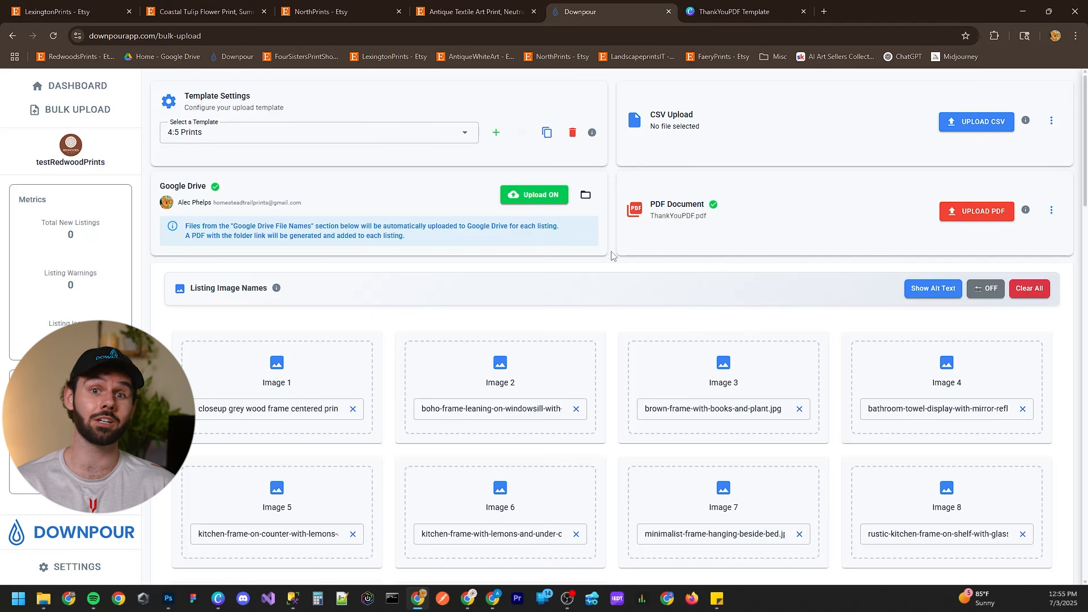
Review the template's image names, the digital file slot reserved for the PDF, the Google Drive file names and the listing details
scroll(739, 244, down, 2)
scroll(776, 342, down, 15)
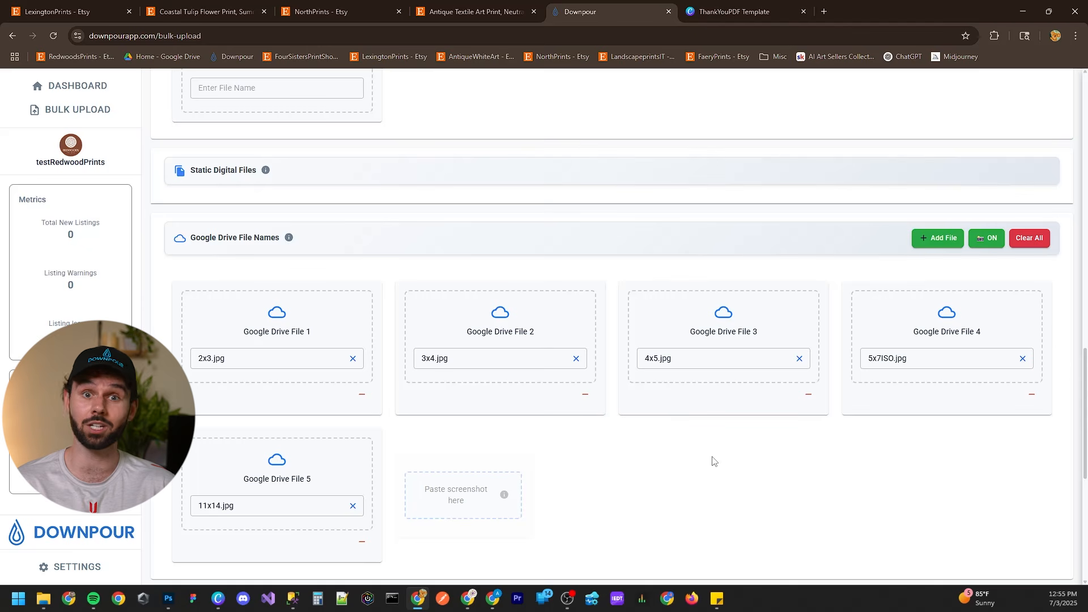
scroll(713, 468, up, 8)
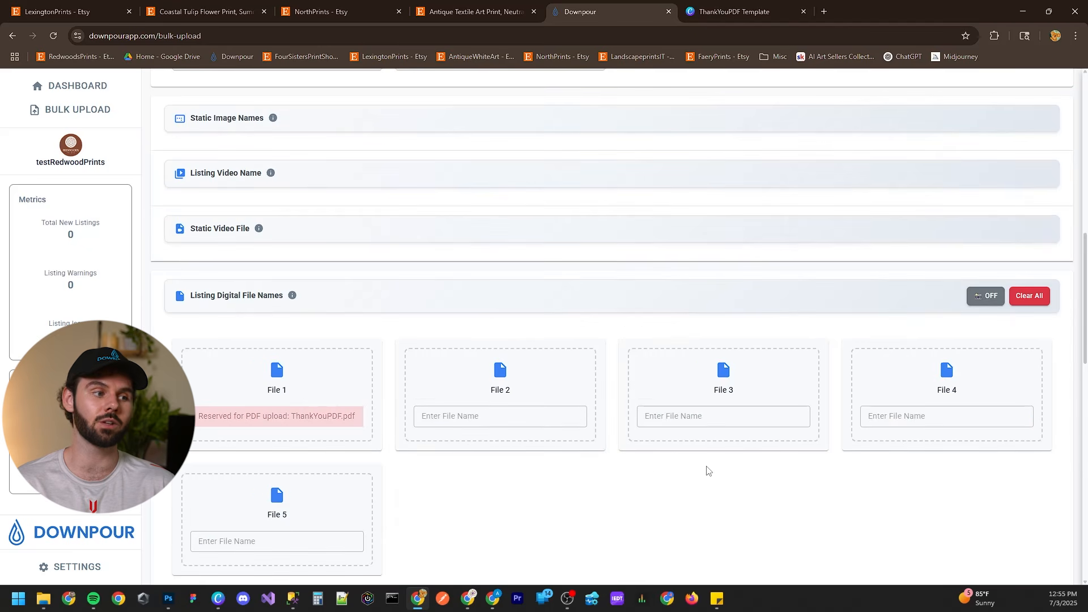
scroll(334, 427, up, 15)
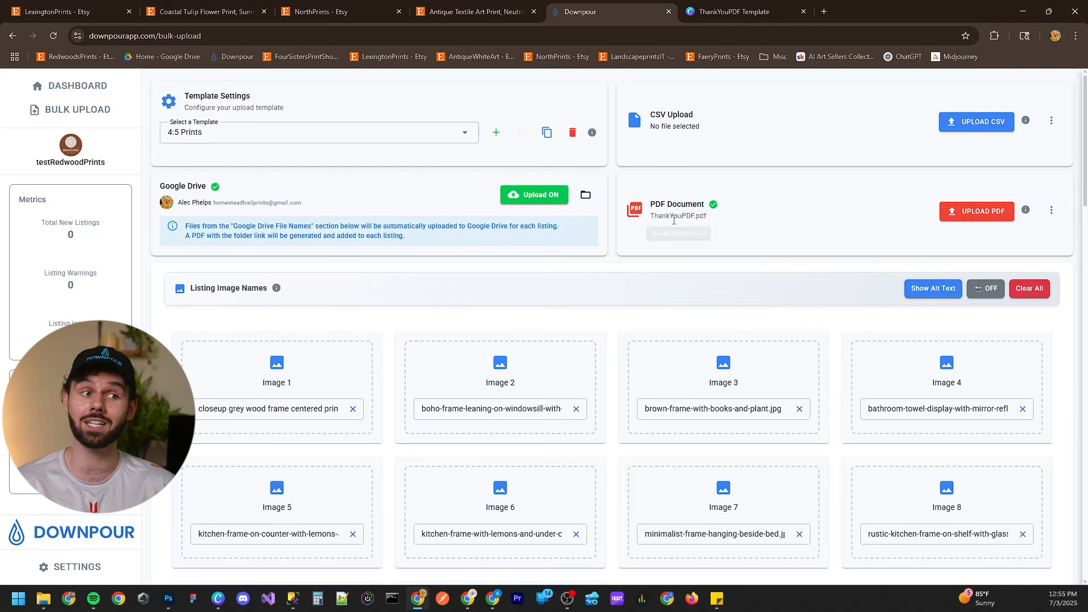
scroll(711, 287, down, 2)
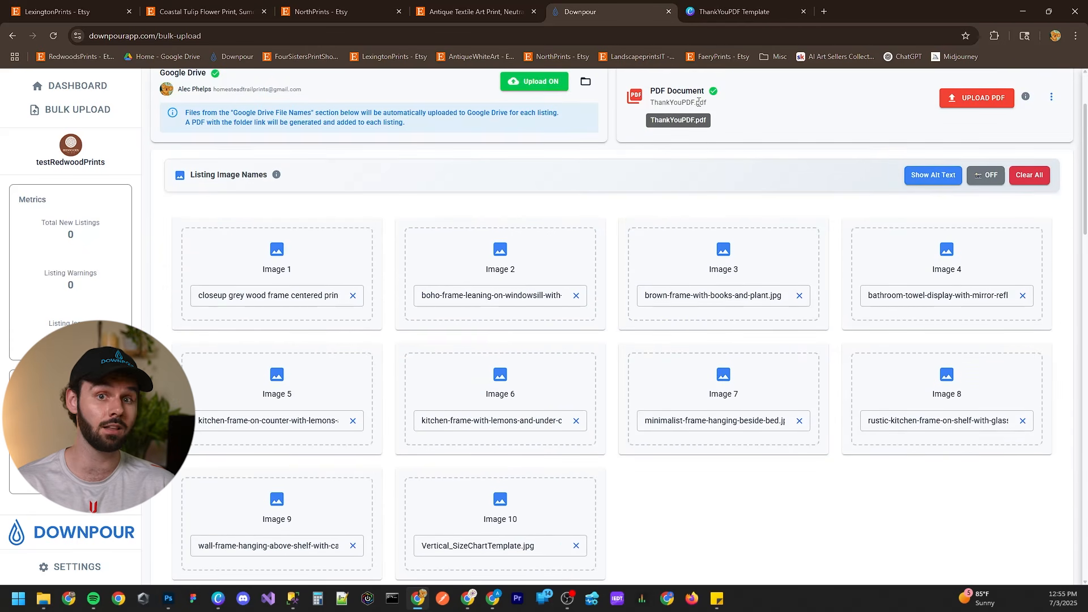
scroll(723, 138, down, 10)
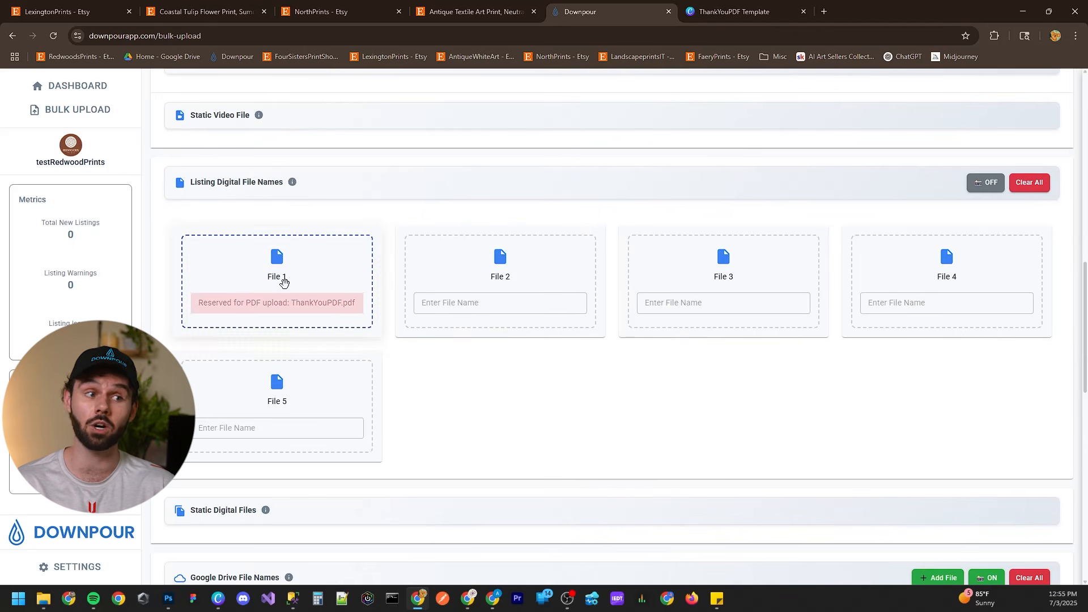
scroll(556, 337, down, 7)
scroll(556, 338, down, 6)
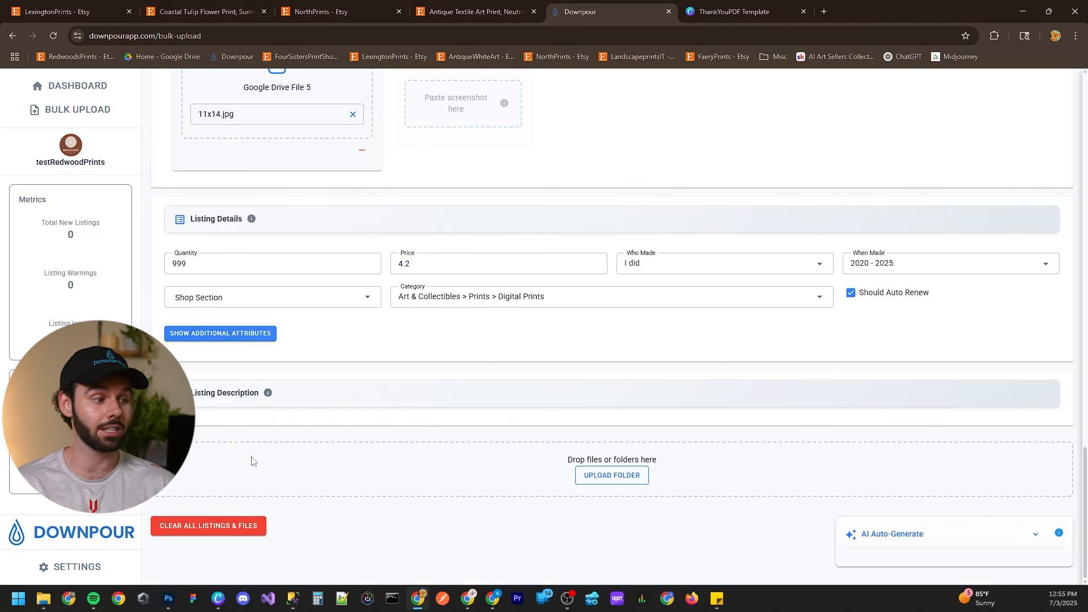
Find the 4x5Vertical_Output folder inside Tempest's Output folder in File Explorer and add it to Downpour's file upload area
click(43, 599)
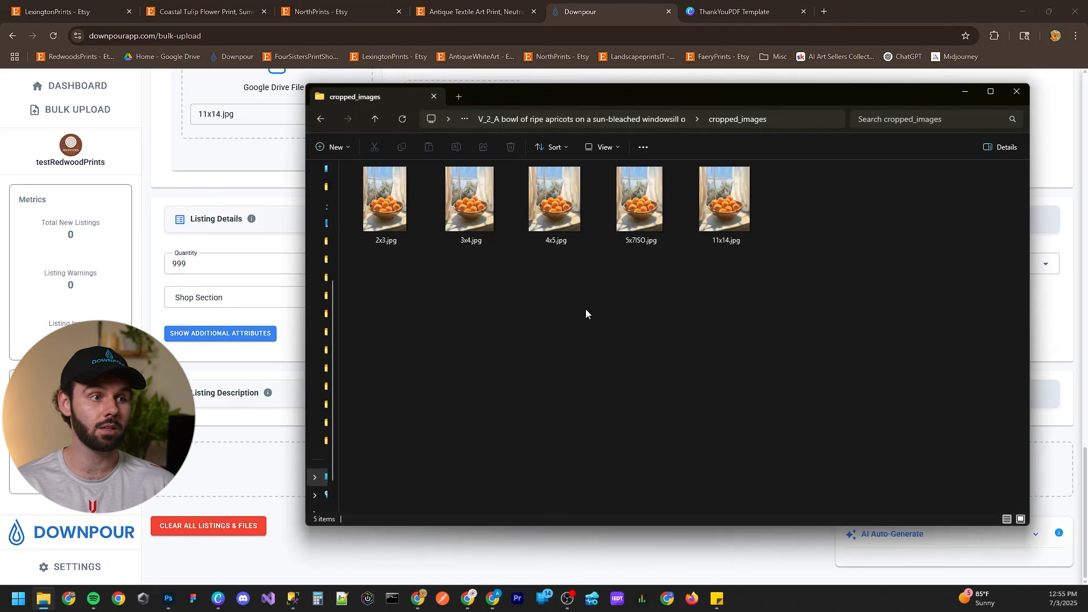
key(alt+Left)
key(alt+Left)
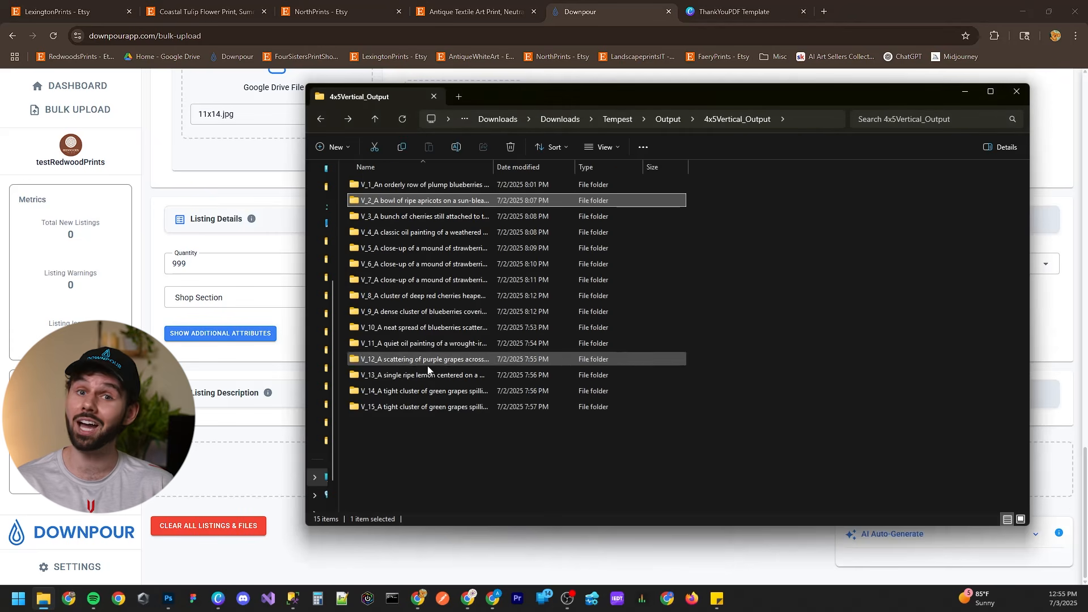
click(664, 119)
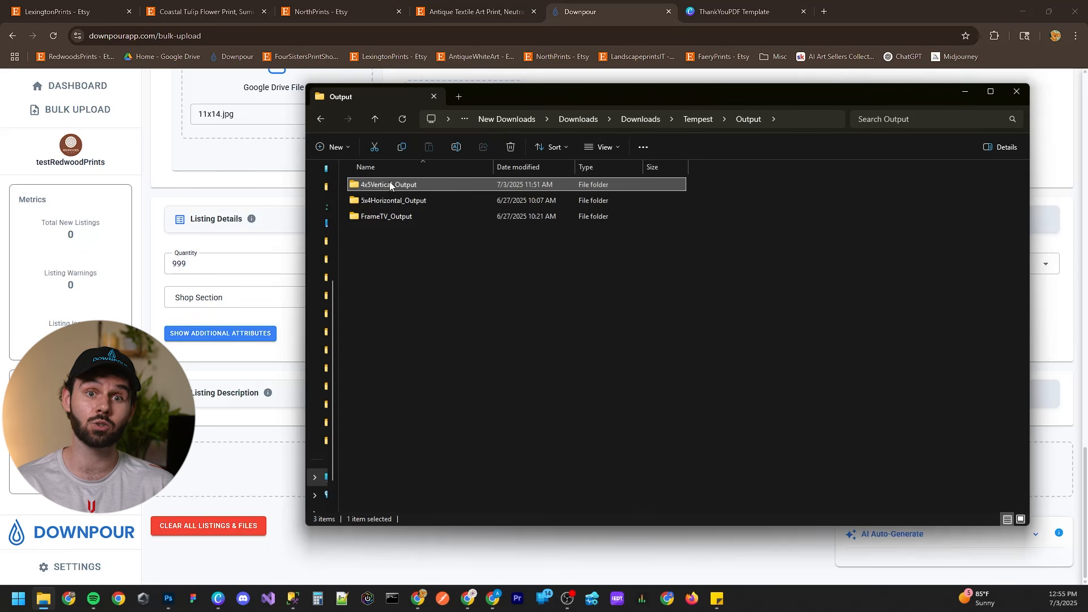
drag(389, 184, 259, 469)
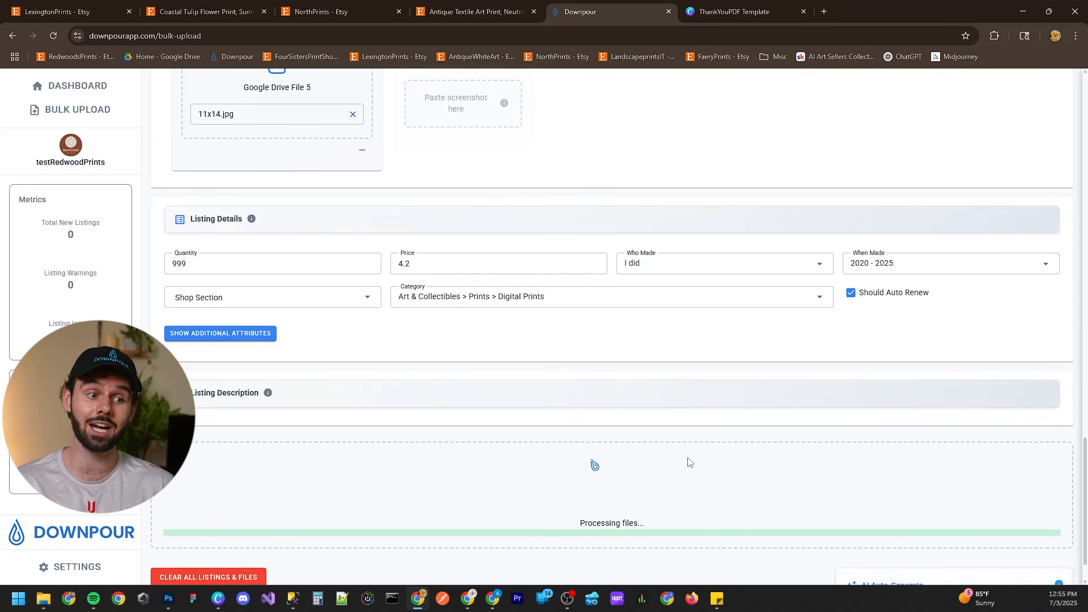
Examine the imported listings, including their empty titles and tags, listing images, Google Drive files and upload progress
scroll(688, 462, down, 1)
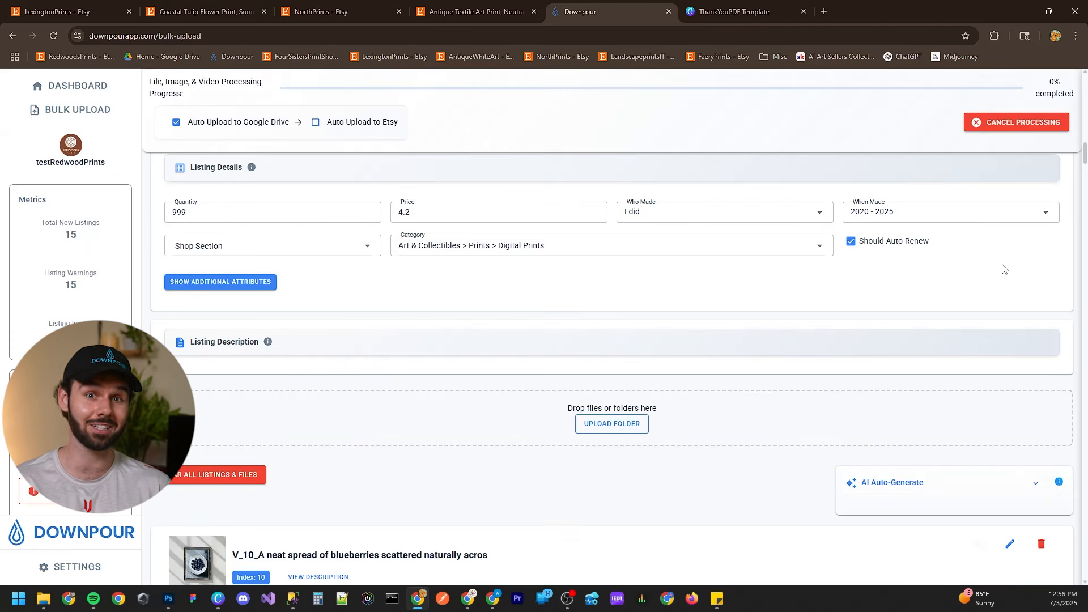
scroll(929, 270, down, 5)
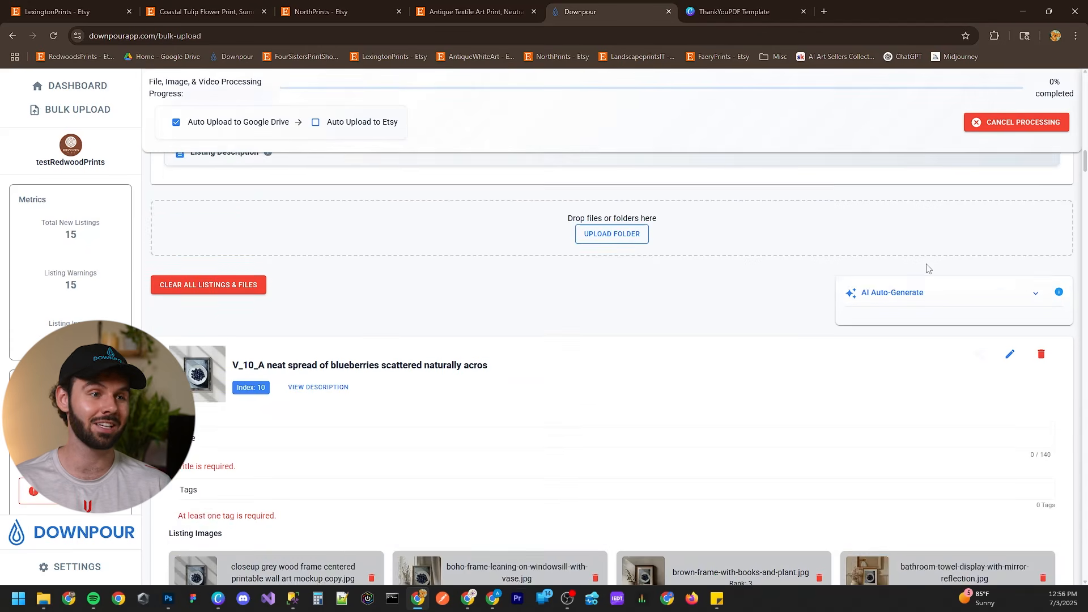
scroll(522, 323, down, 2)
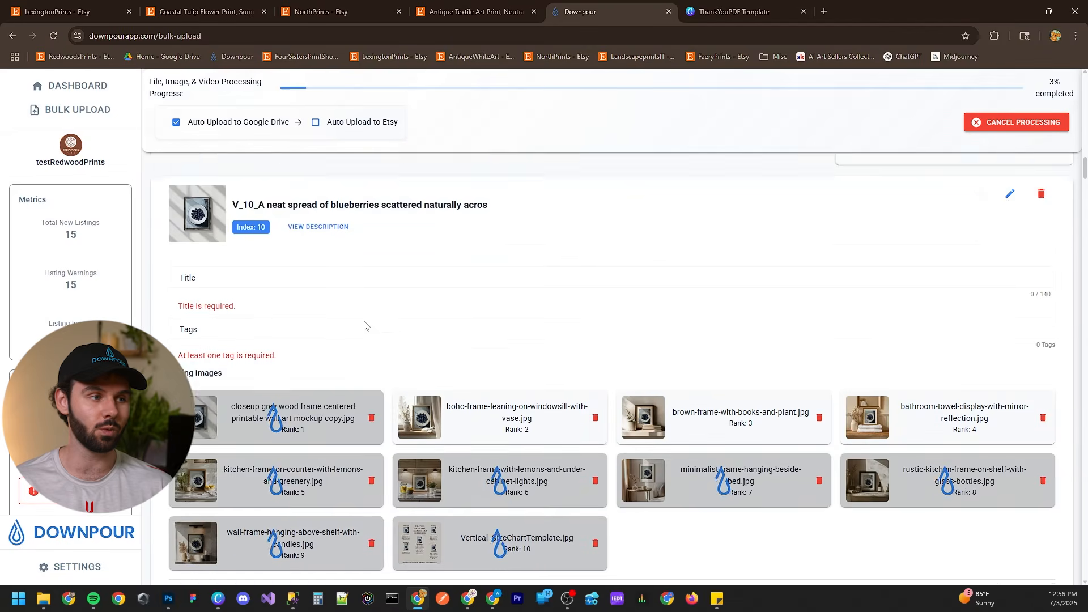
scroll(448, 321, down, 17)
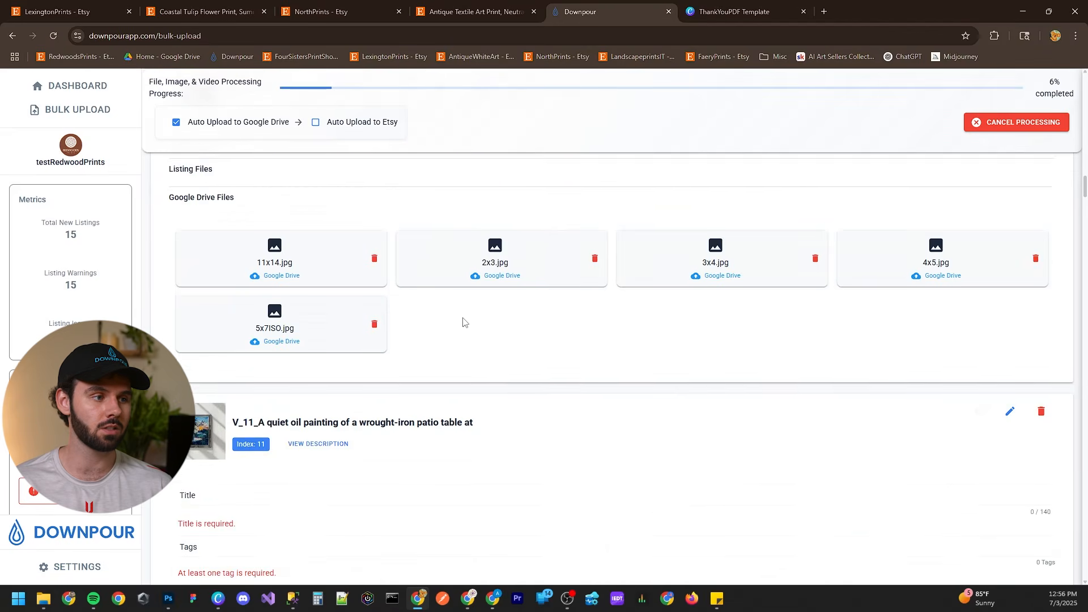
scroll(433, 324, down, 19)
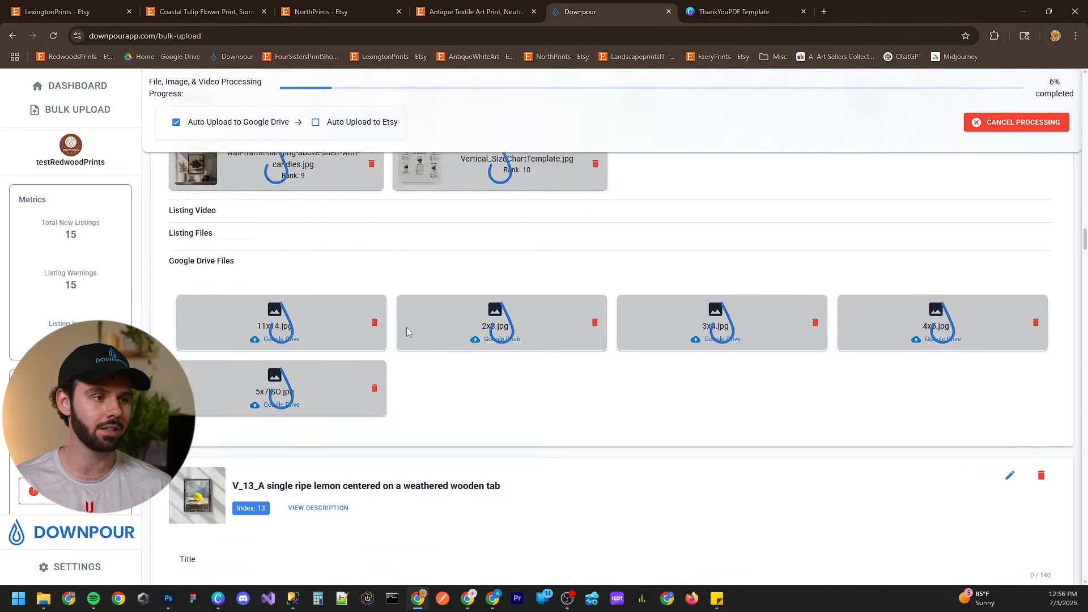
scroll(436, 342, down, 20)
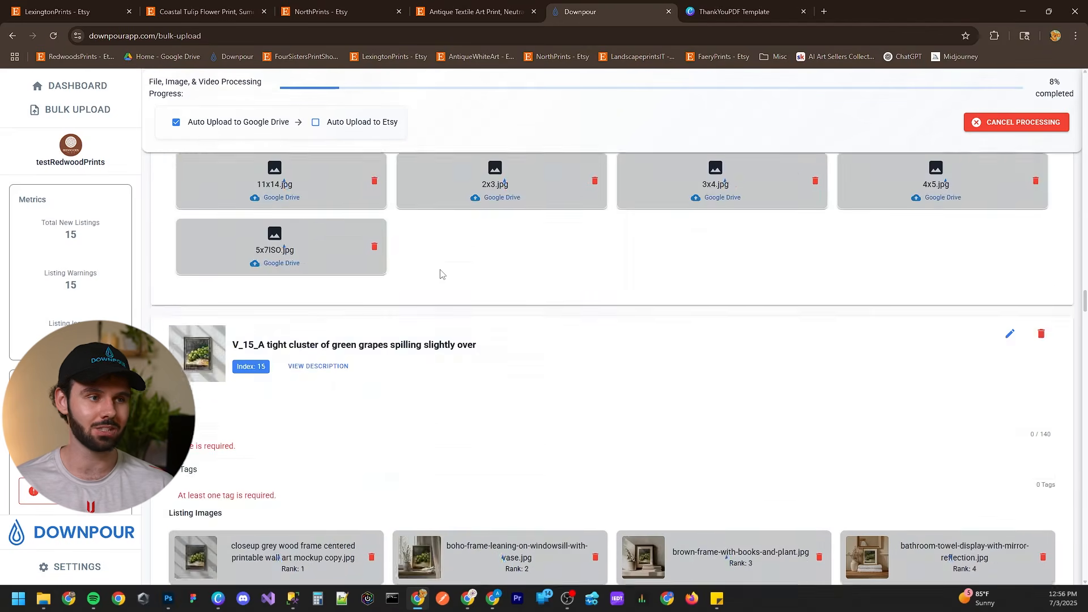
scroll(452, 289, down, 20)
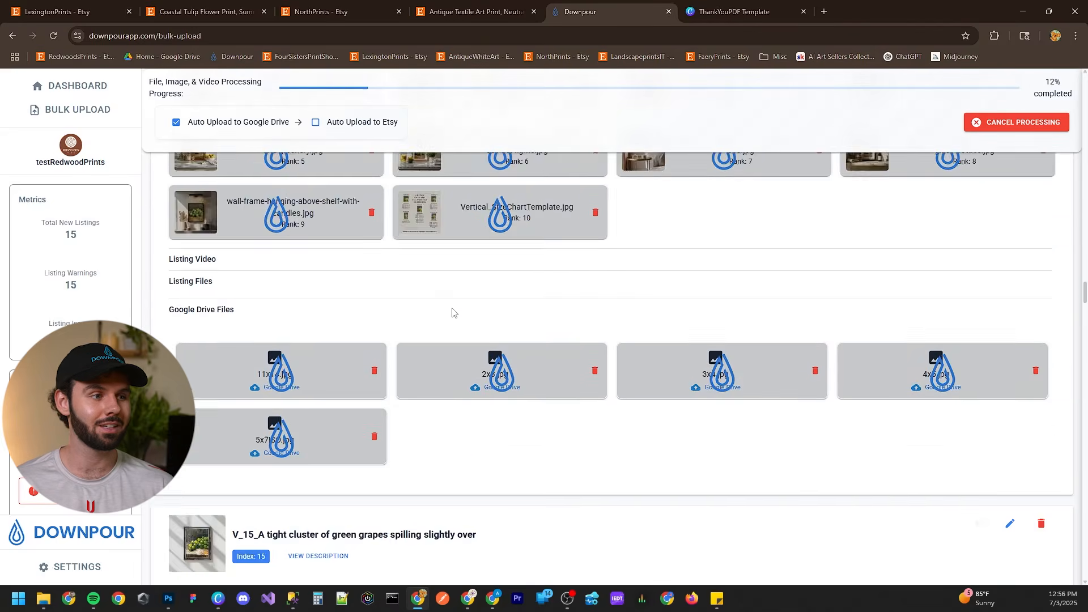
scroll(544, 272, down, 5)
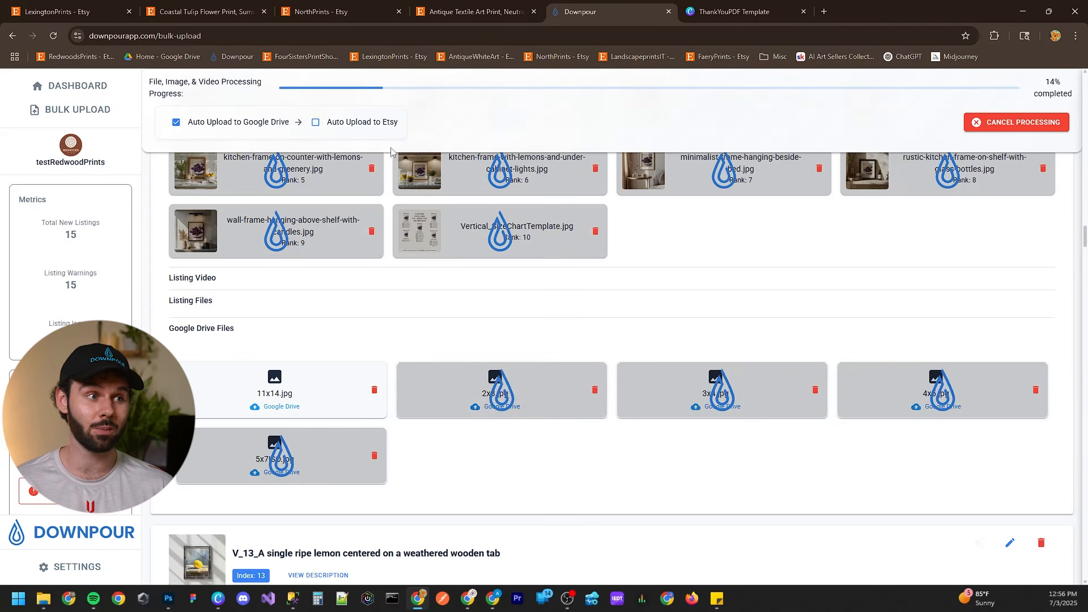
scroll(614, 313, up, 13)
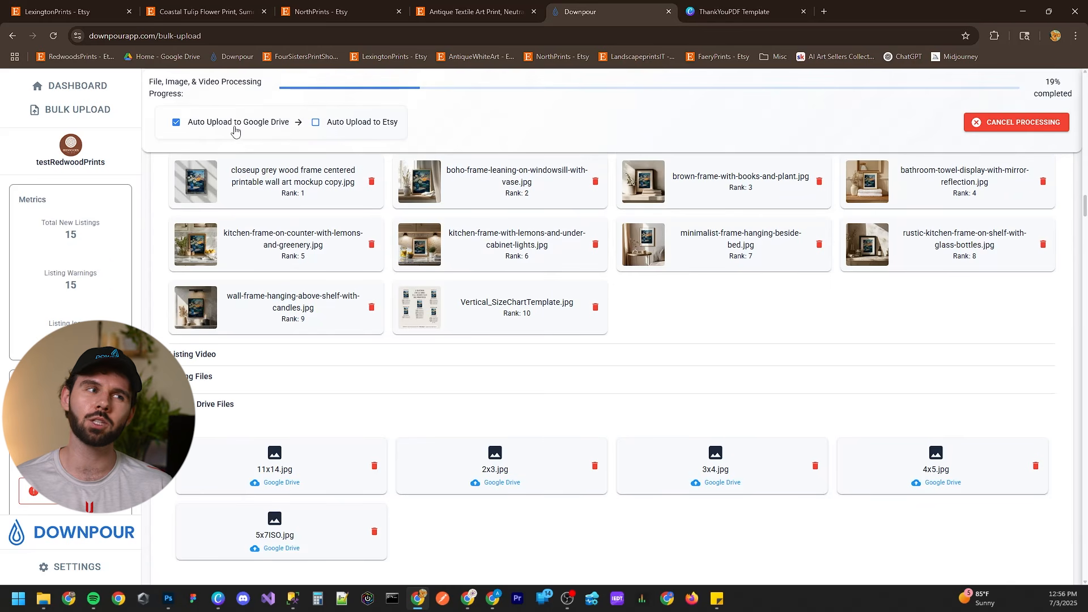
Auto-generate titles and tags for all listings with AI, using image 1 as the reference image
scroll(363, 131, up, 15)
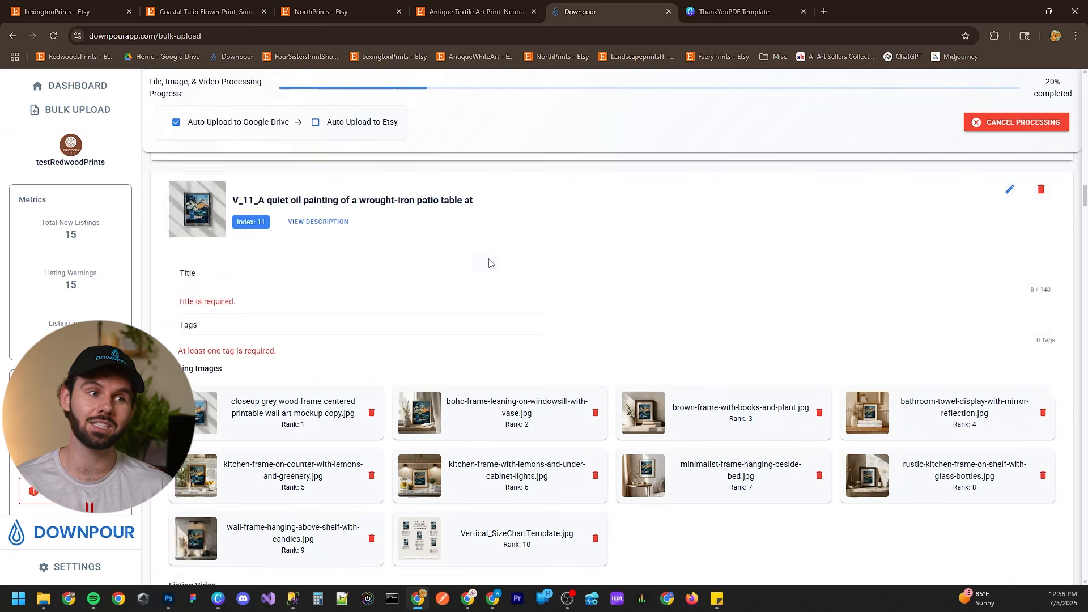
scroll(801, 281, up, 3)
scroll(801, 274, down, 3)
click(1035, 260)
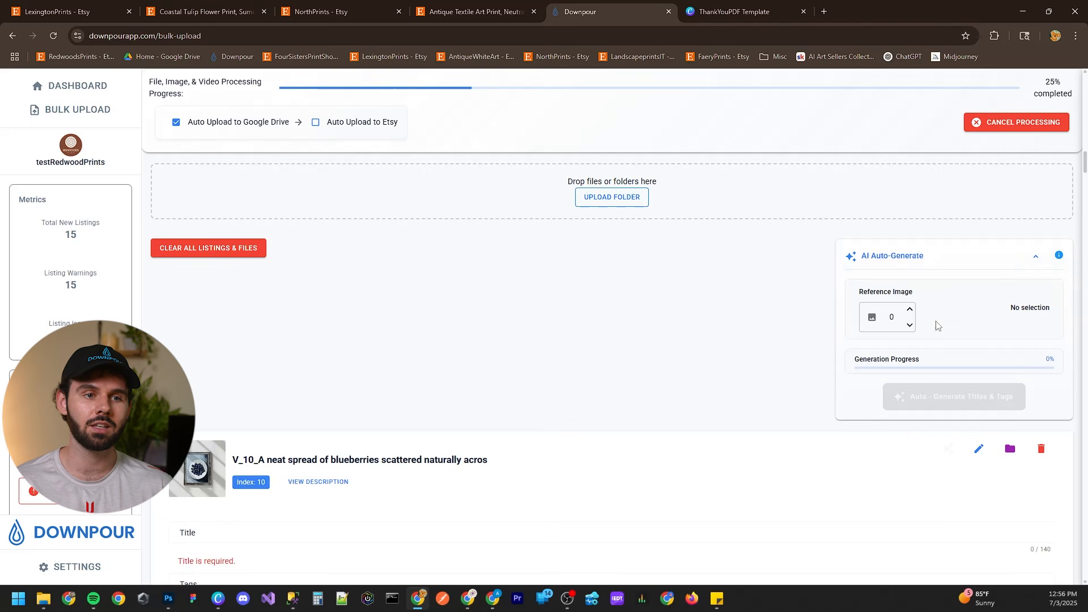
click(909, 308)
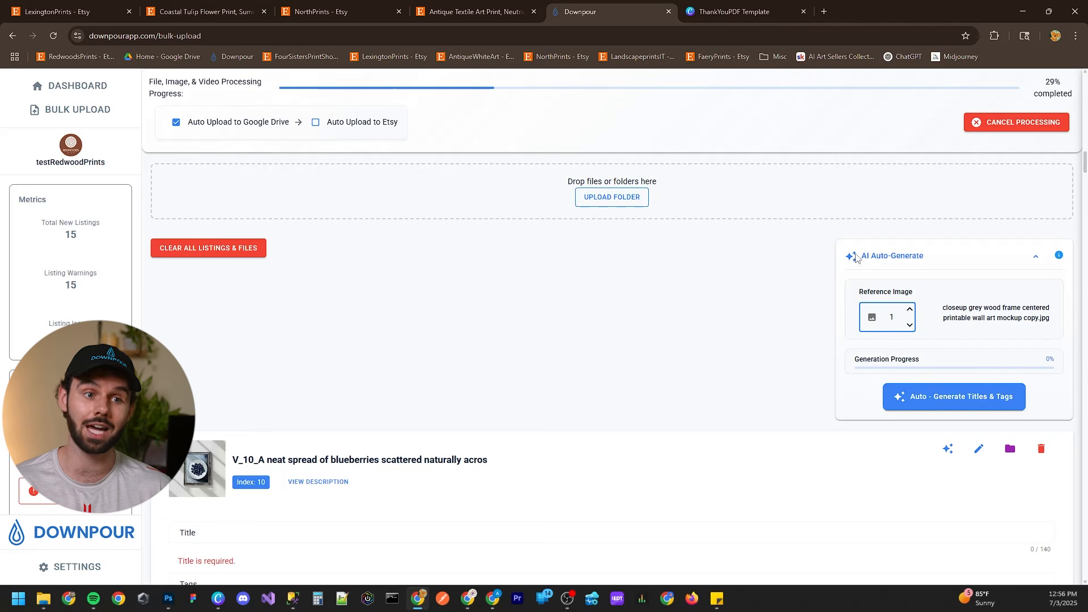
scroll(638, 335, down, 2)
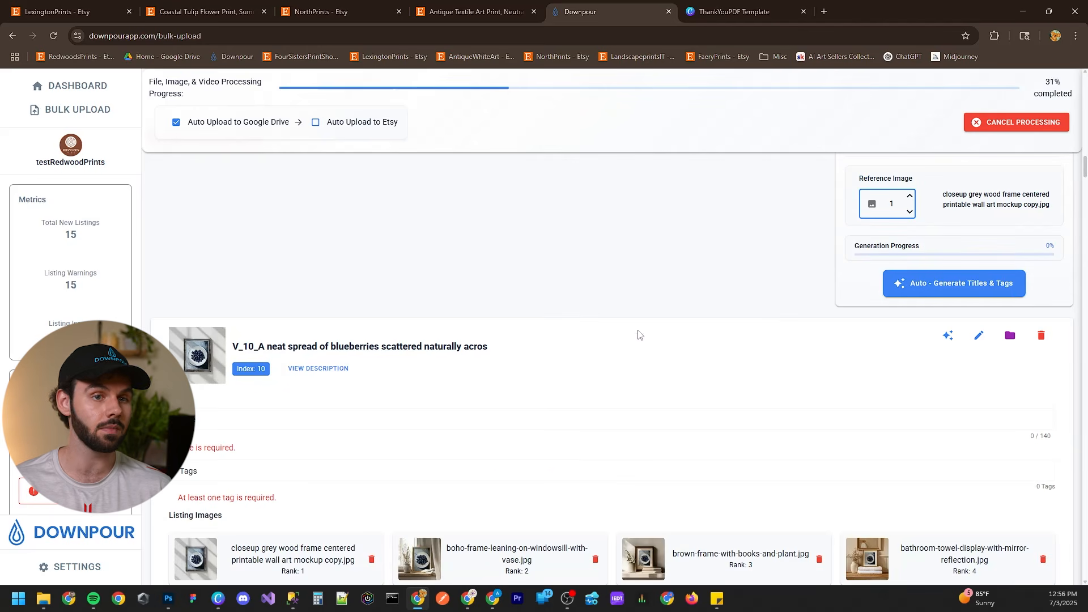
click(961, 290)
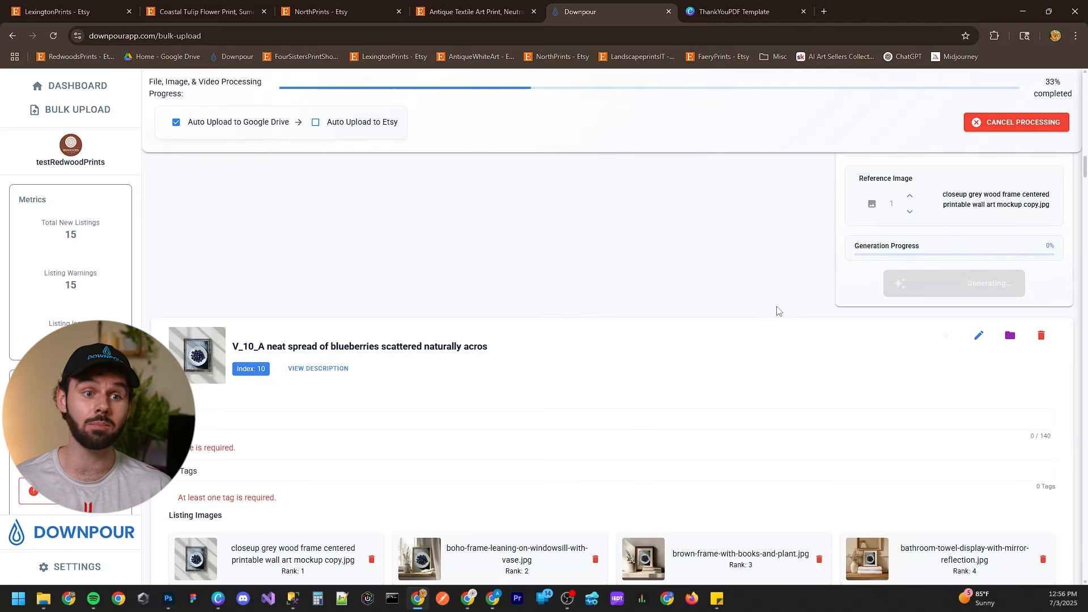
Check the generated title and tags of the V_10 blueberries listing
scroll(780, 300, down, 2)
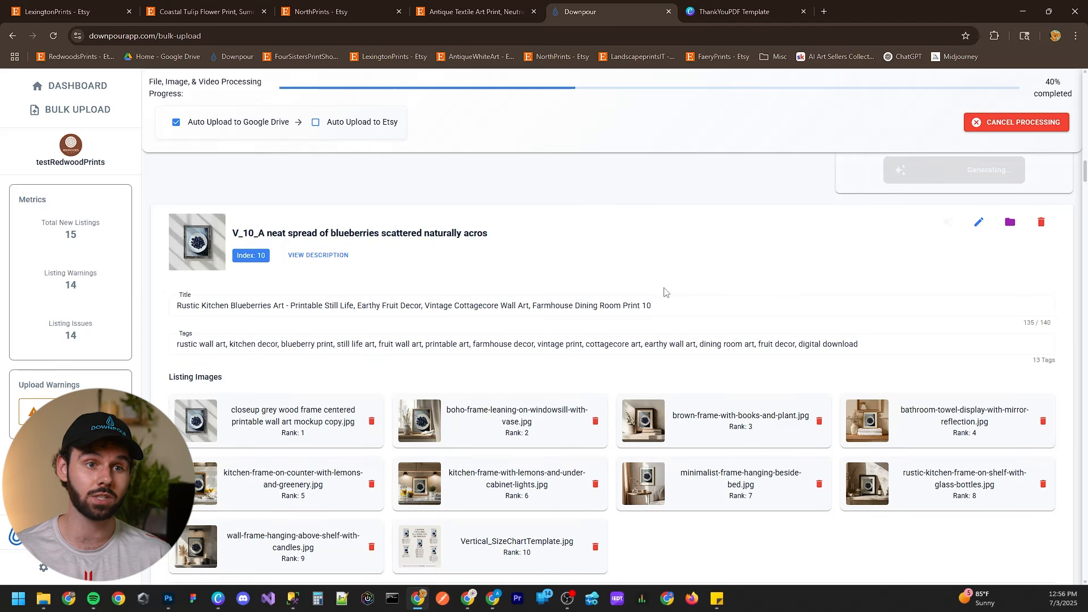
scroll(779, 298, up, 1)
scroll(510, 340, down, 1)
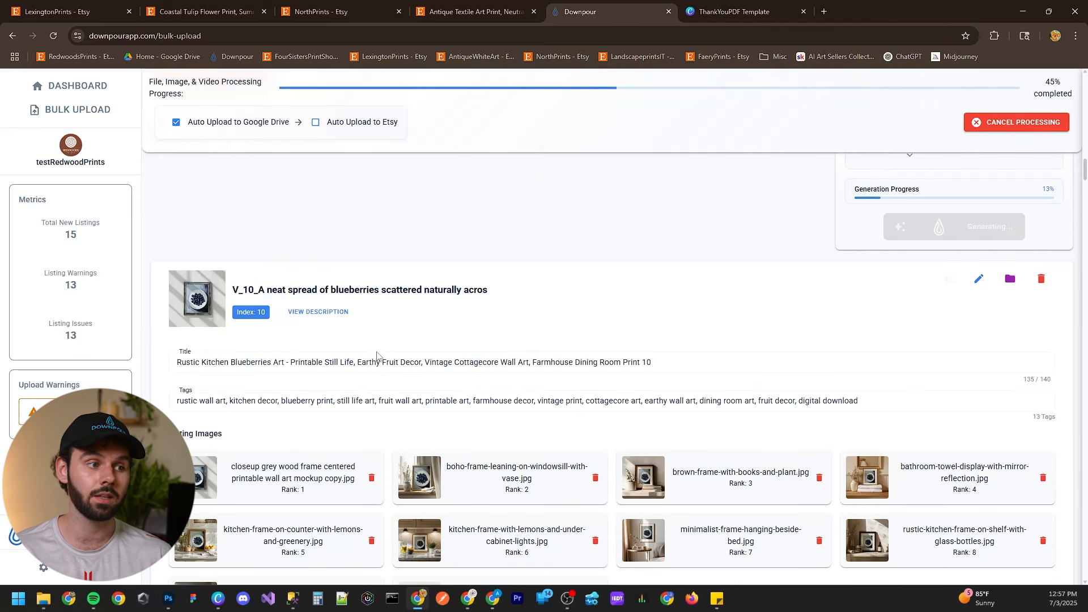
Check the V_10 listing's name and the character count of its generated title
drag(490, 292, 257, 291)
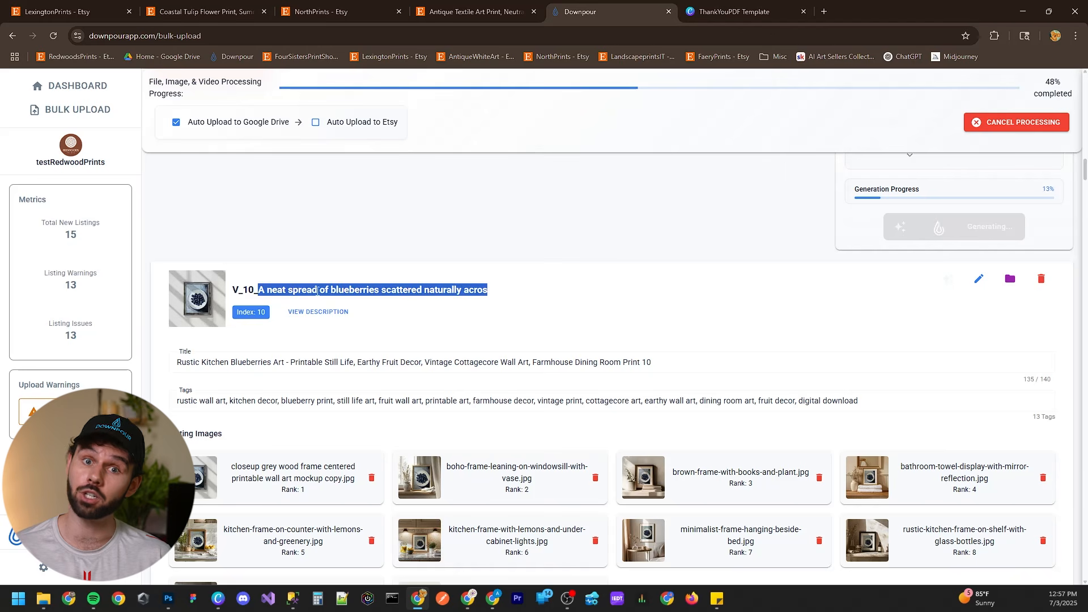
click(398, 255)
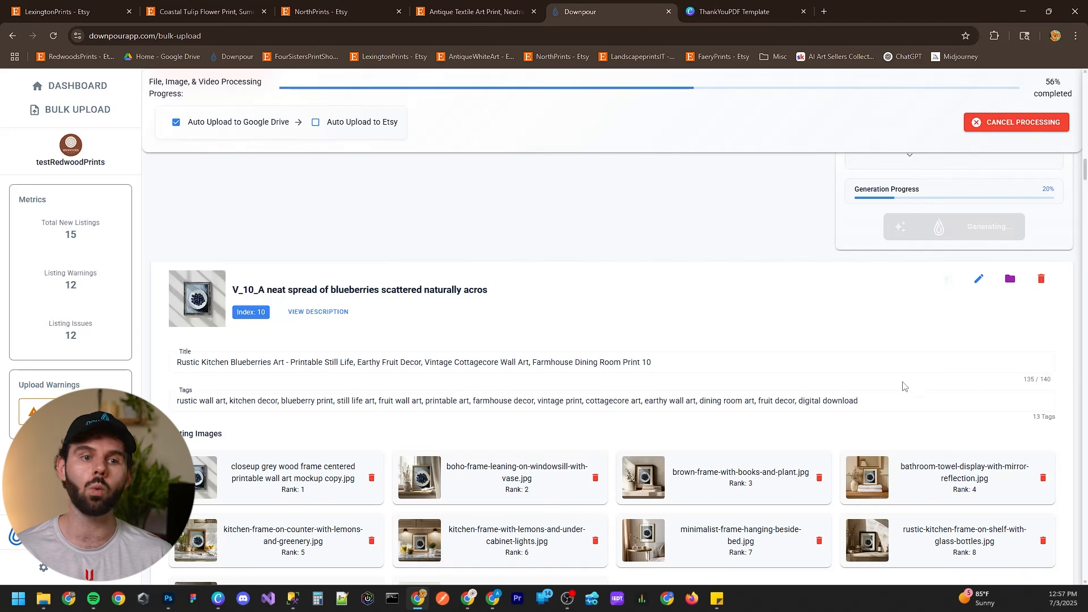
drag(1023, 378, 1057, 380)
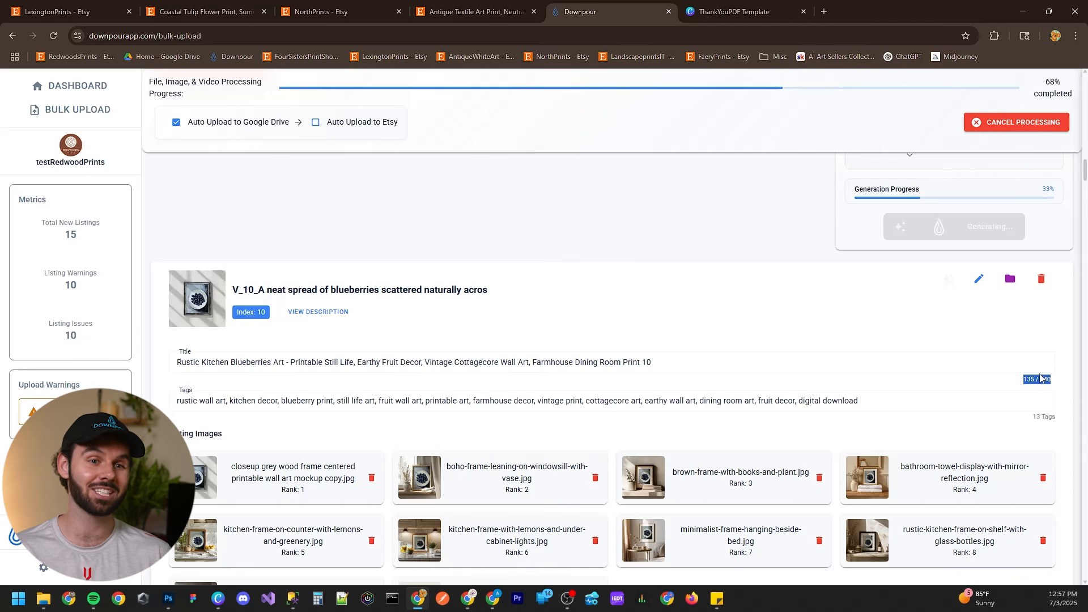
click(1048, 328)
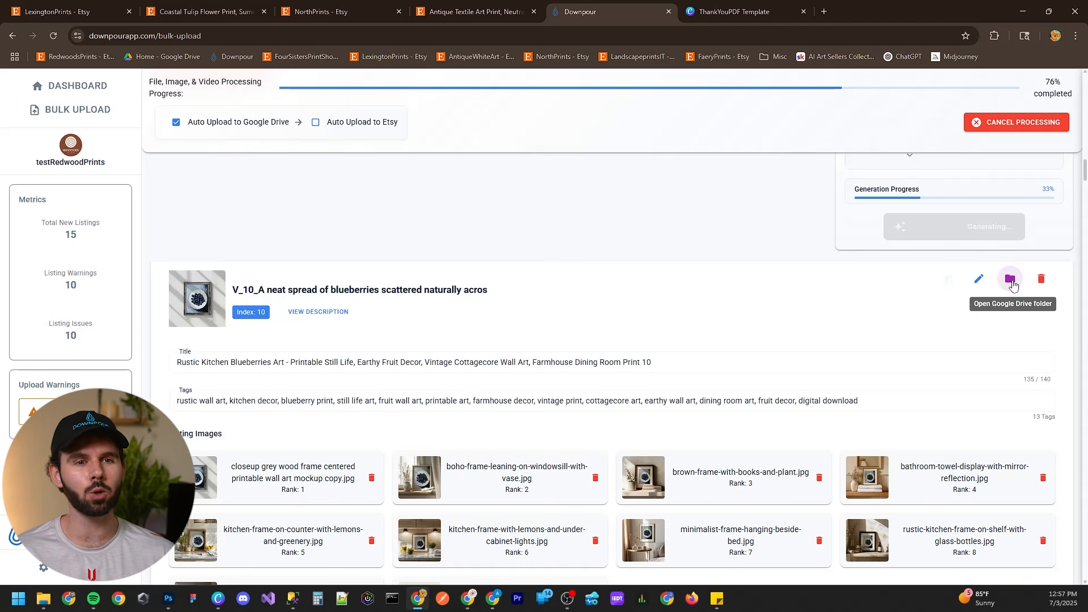
Open the V_10 listing's Google Drive folder and compare its contents with the upload progress in Downpour
click(1011, 283)
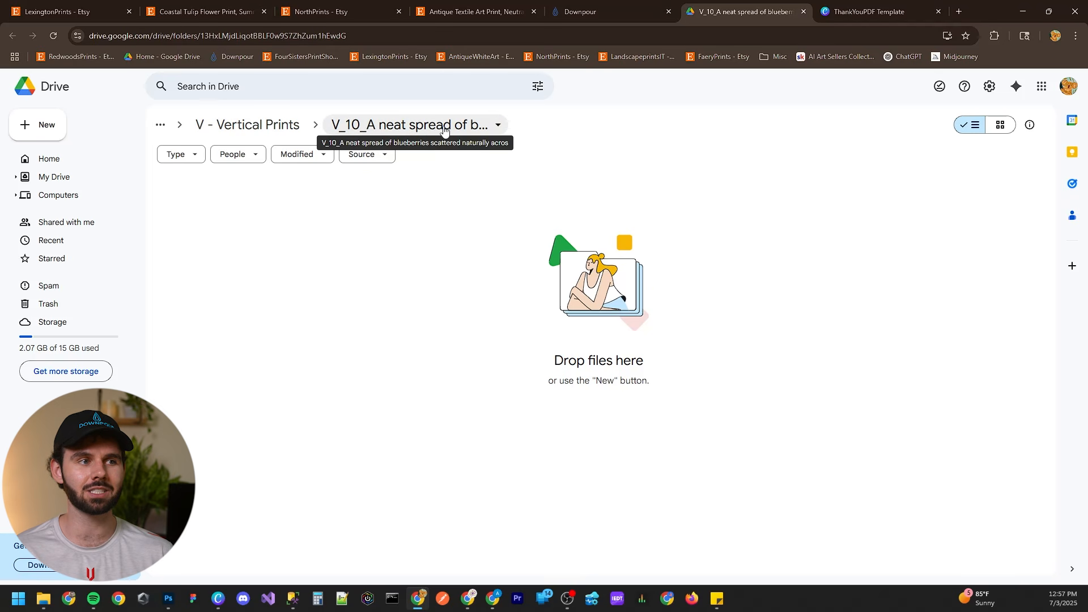
click(580, 12)
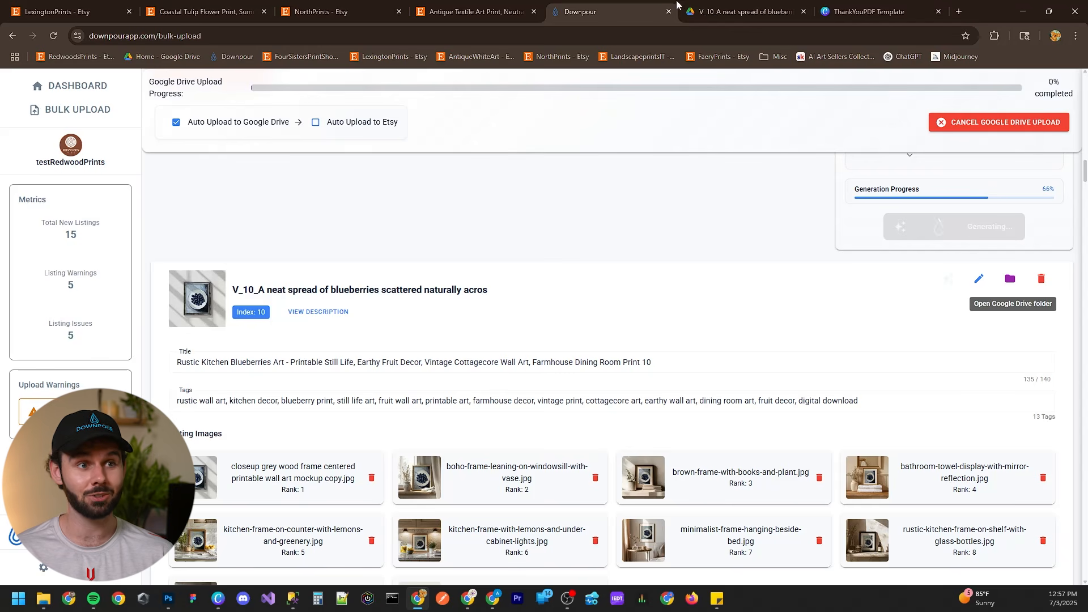
click(697, 10)
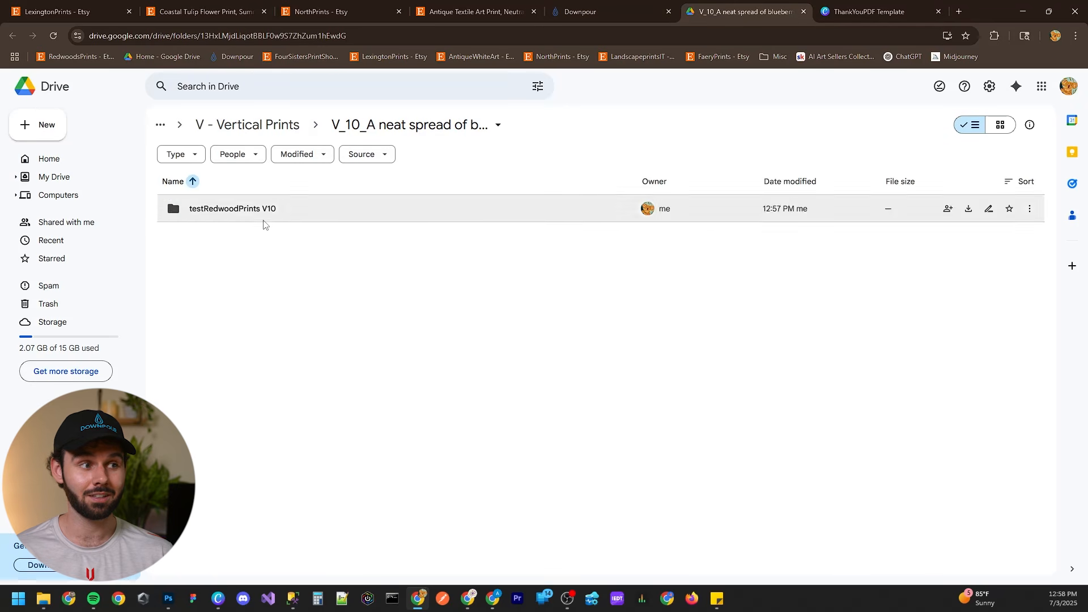
click(589, 11)
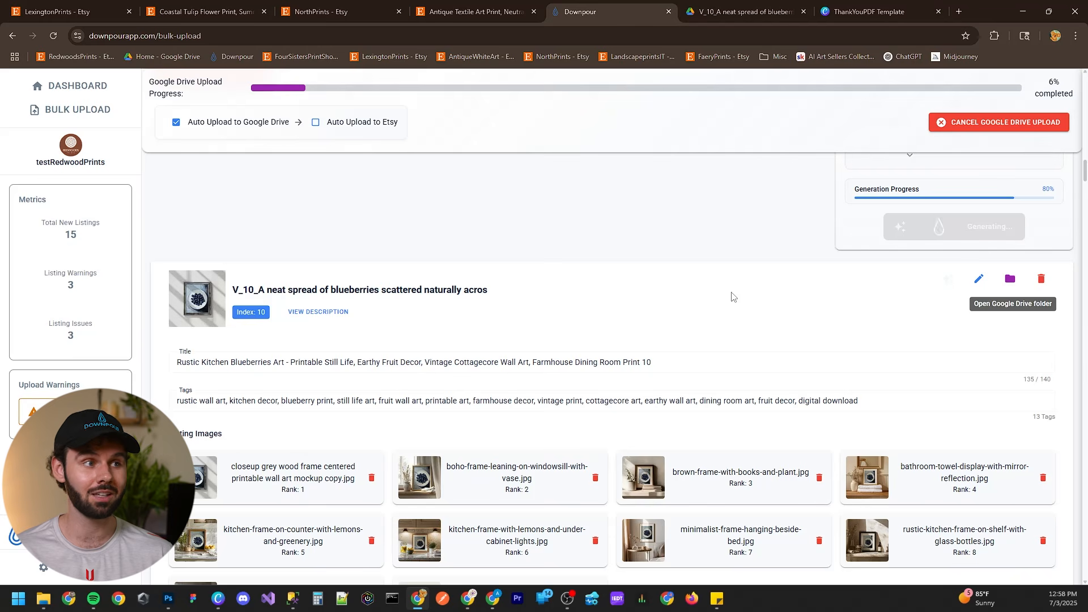
click(754, 12)
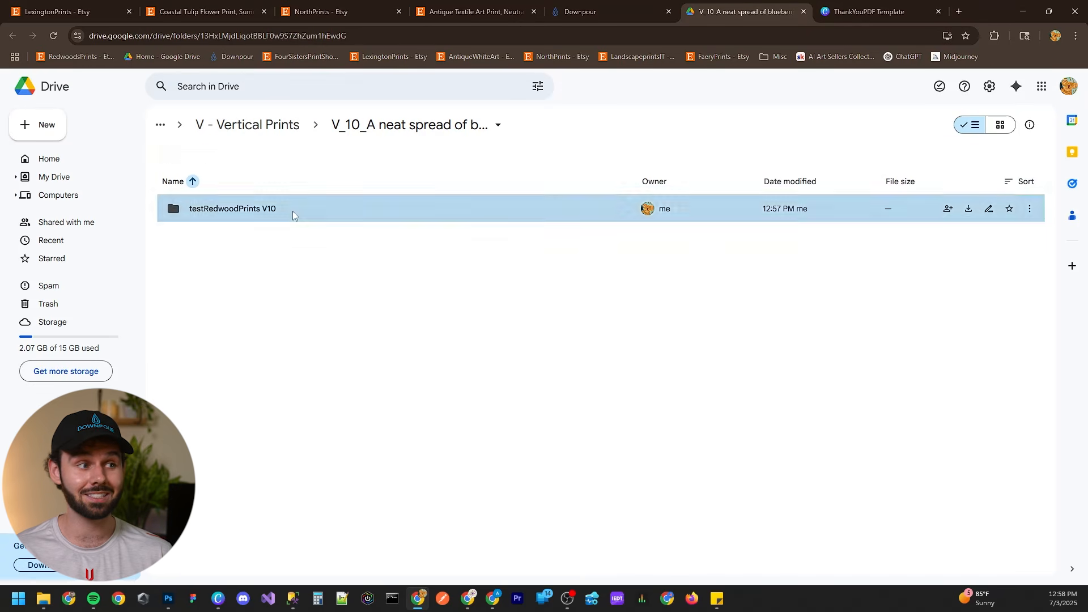
Open the testRedwoodPrints V10 subfolder in Google Drive and show its print files as thumbnails
double_click(293, 213)
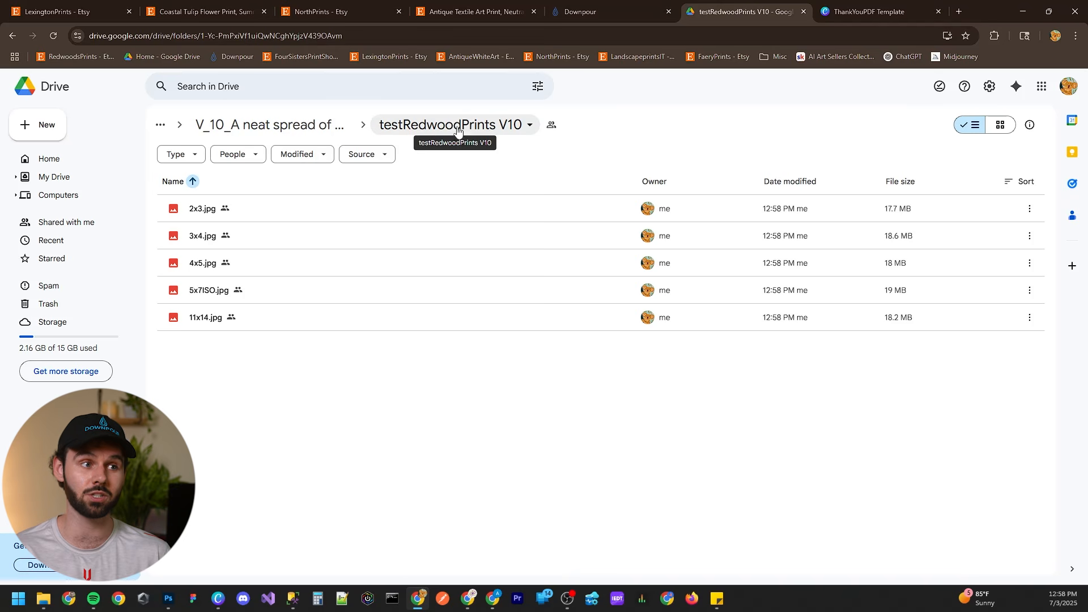
click(583, 11)
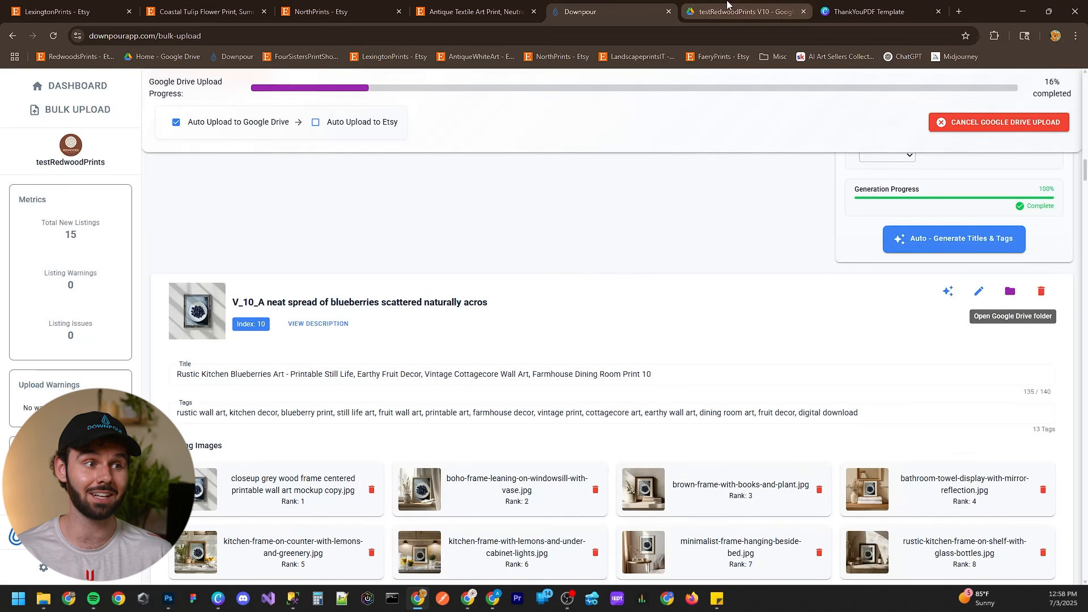
click(717, 14)
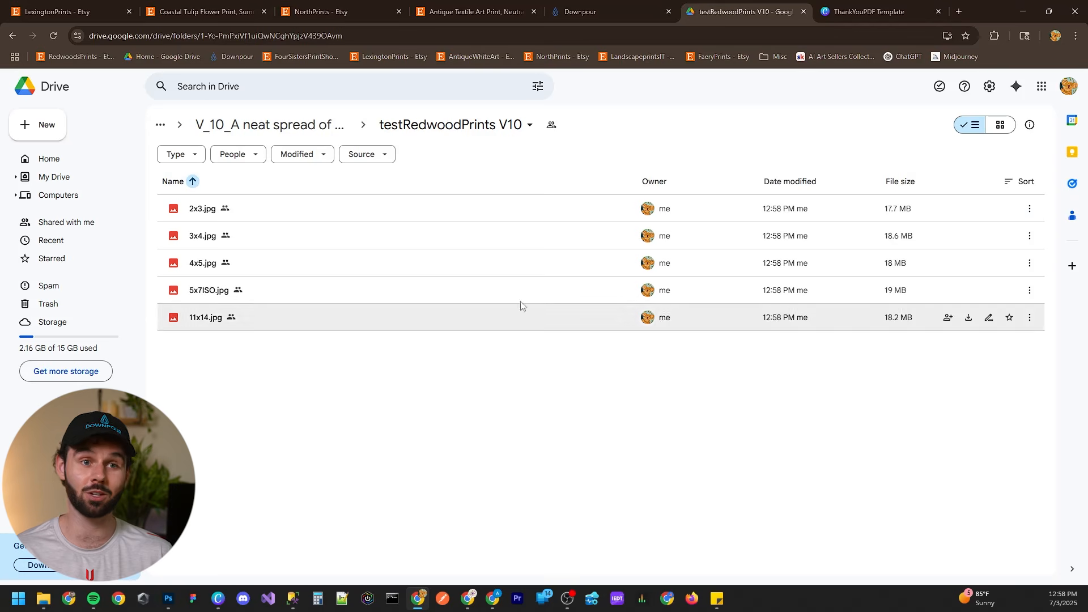
click(1000, 125)
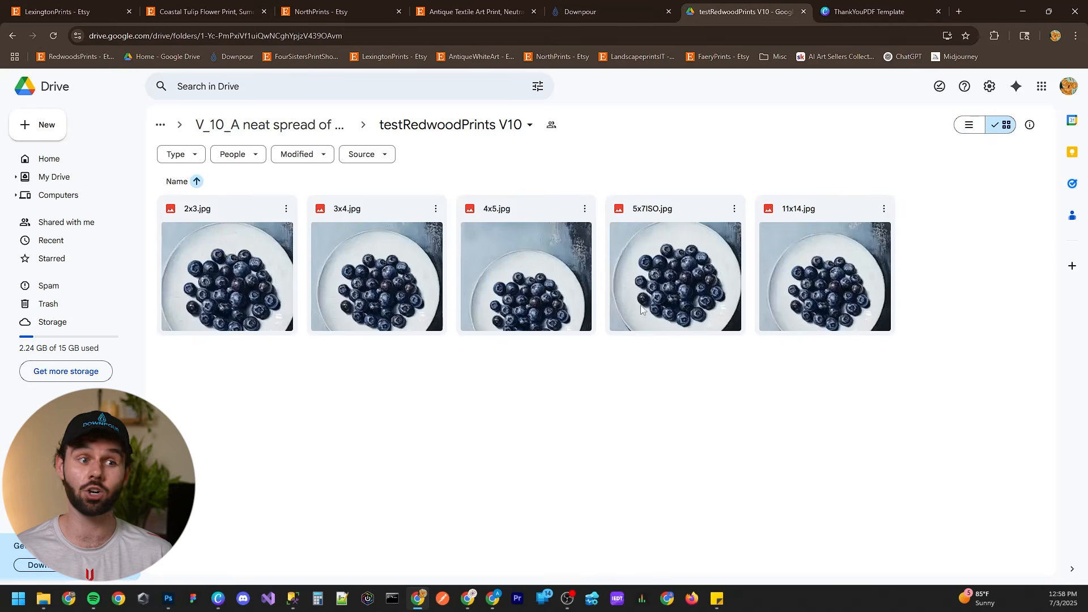
Switch back to Downpour and open testRedwoodPrints_V10.pdf from the V_10 listing's files
click(606, 11)
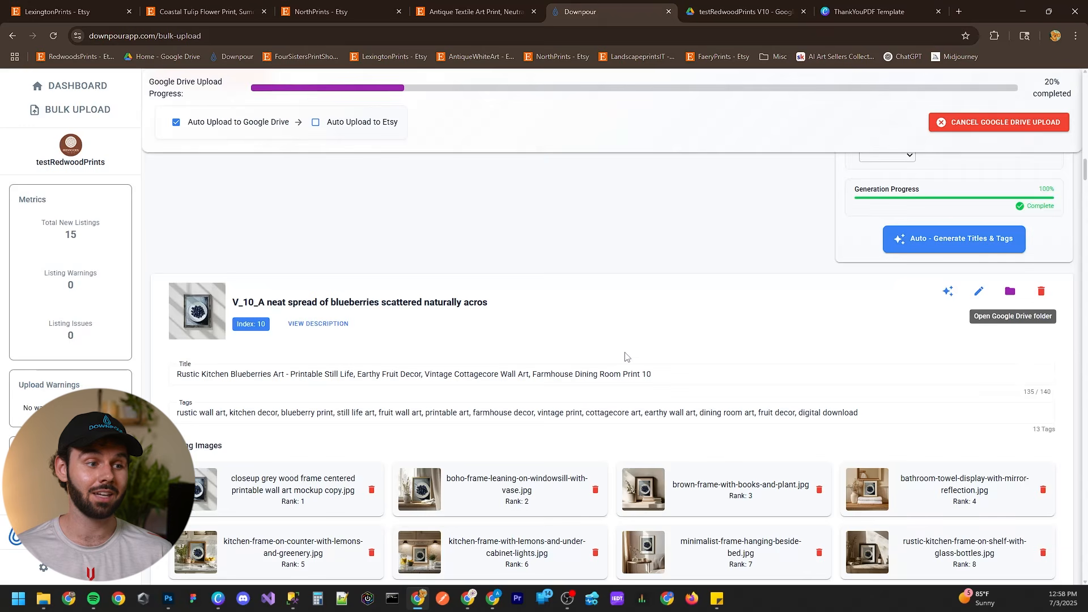
scroll(623, 354, down, 2)
scroll(617, 340, down, 5)
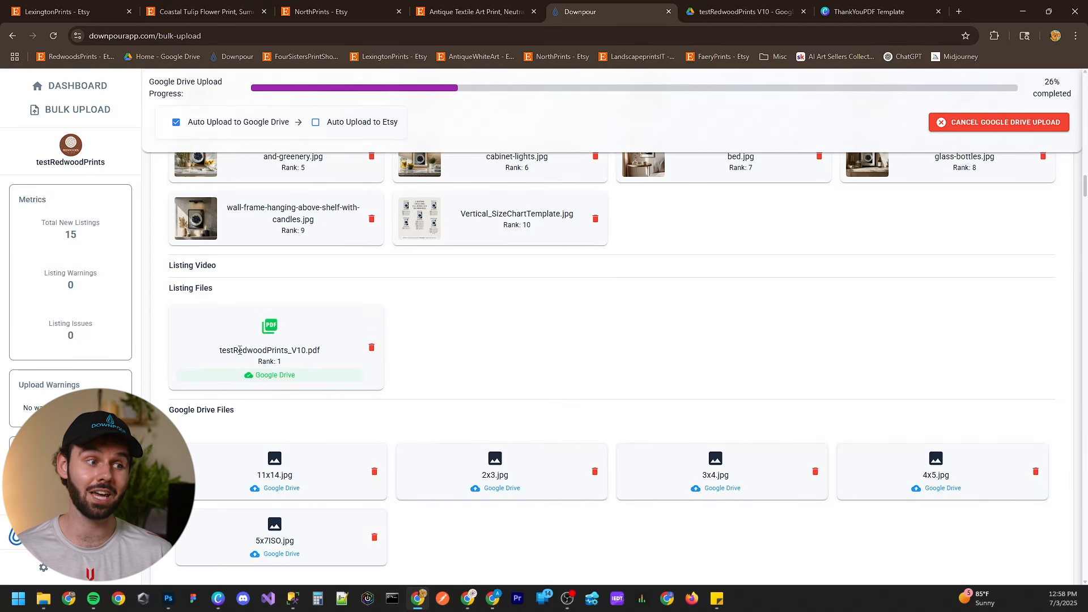
drag(290, 350, 192, 355)
click(308, 352)
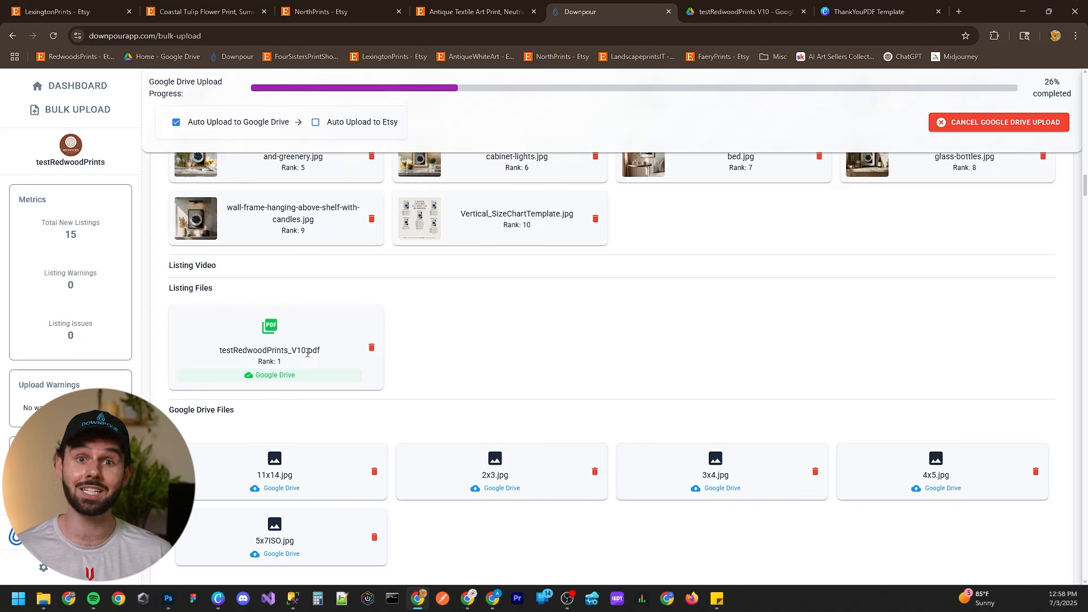
click(270, 337)
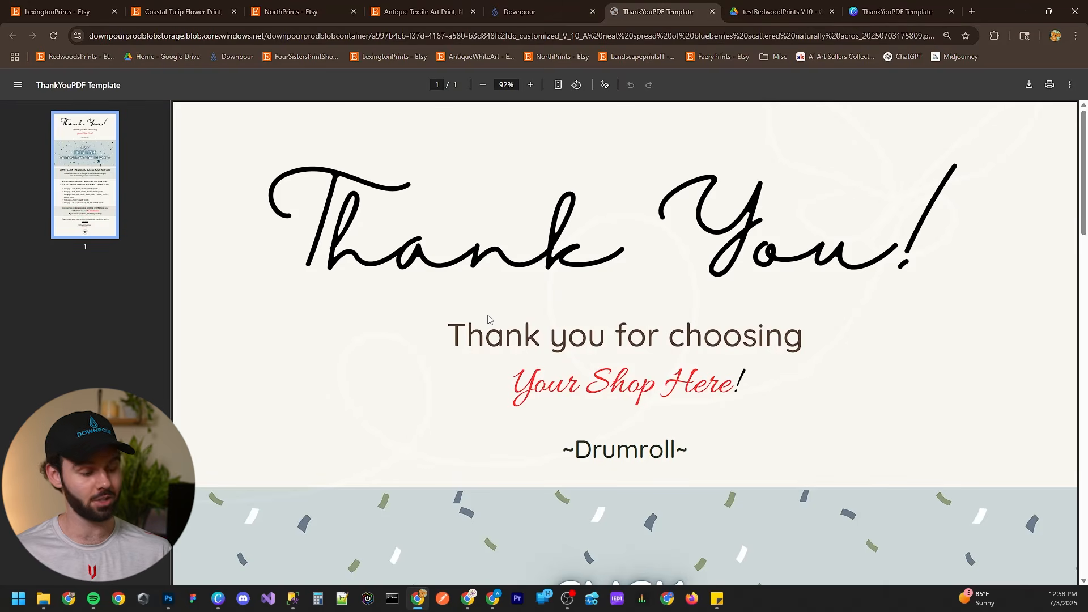
Review the thank-you PDF and follow its THIS LINK download link to the Google Drive folder
scroll(485, 315, down, 3)
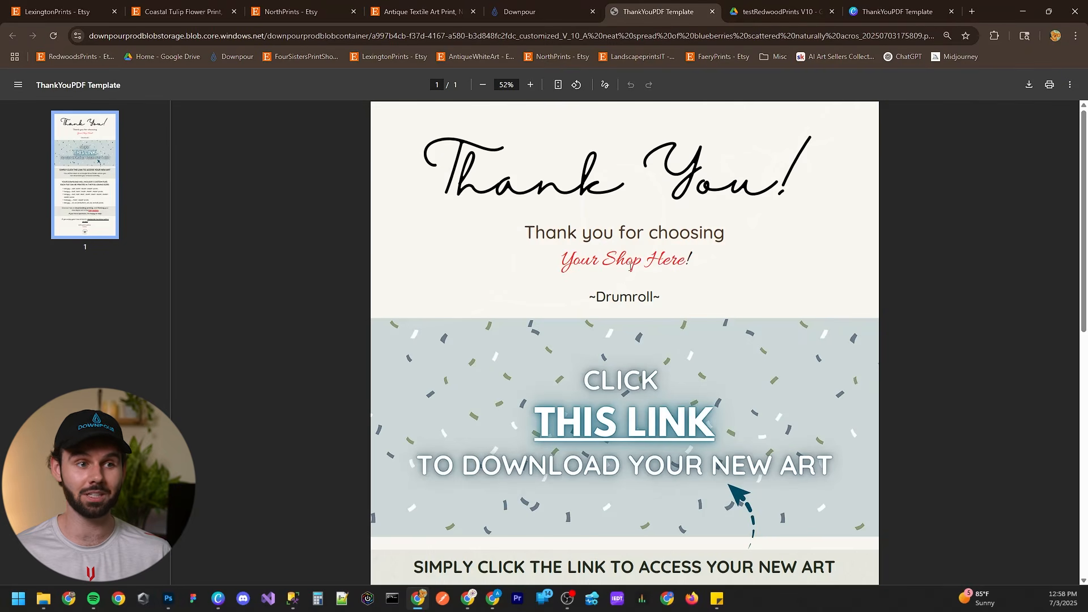
scroll(602, 284, down, 1)
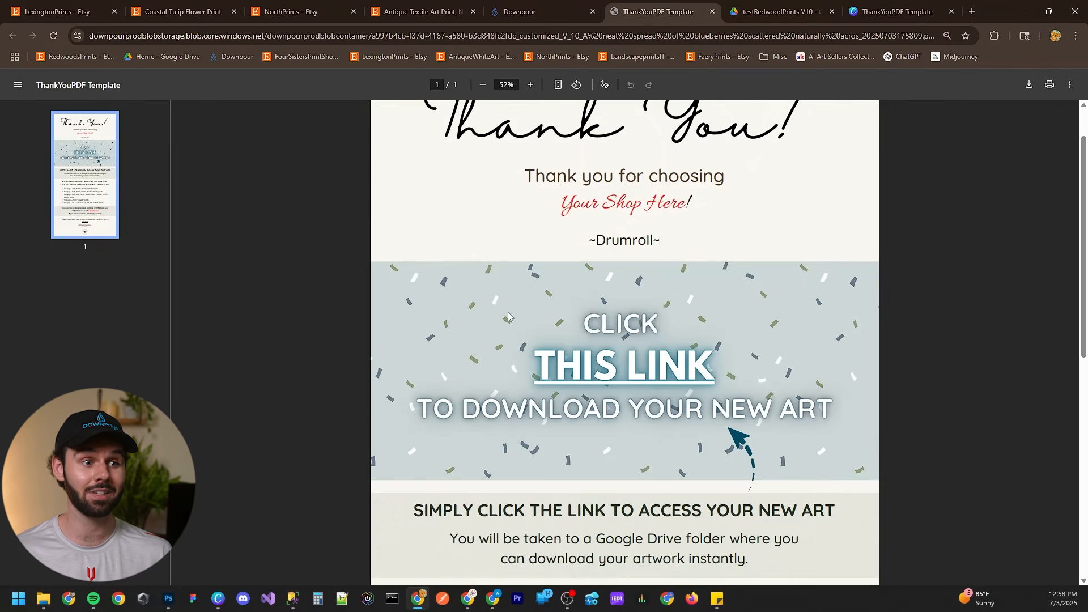
click(634, 369)
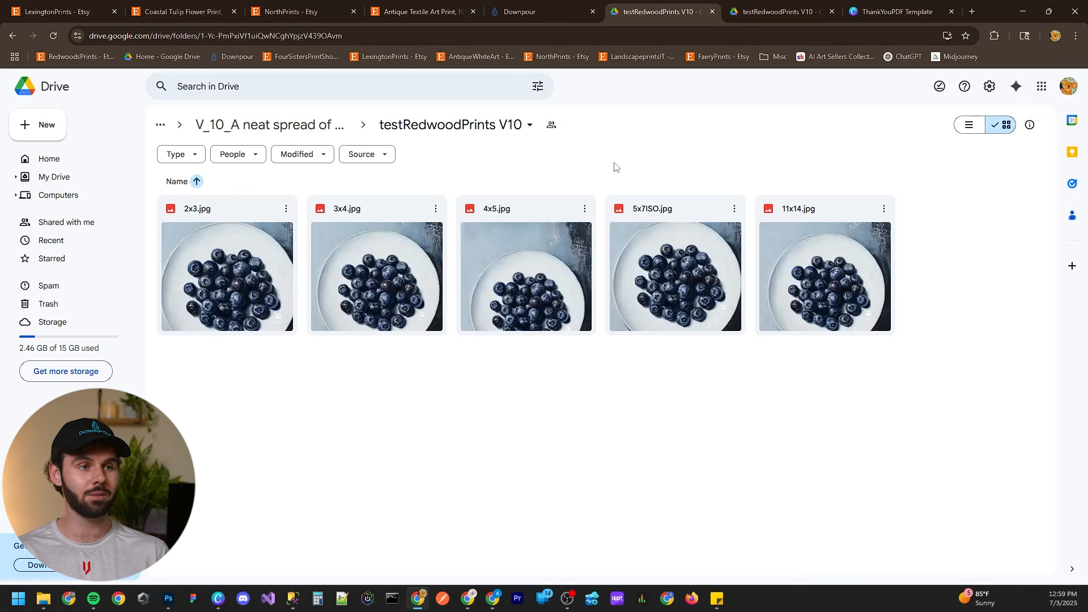
Return to the thank-you PDF and copy the address of its THIS LINK download link
key(alt+Left)
scroll(617, 365, down, 5)
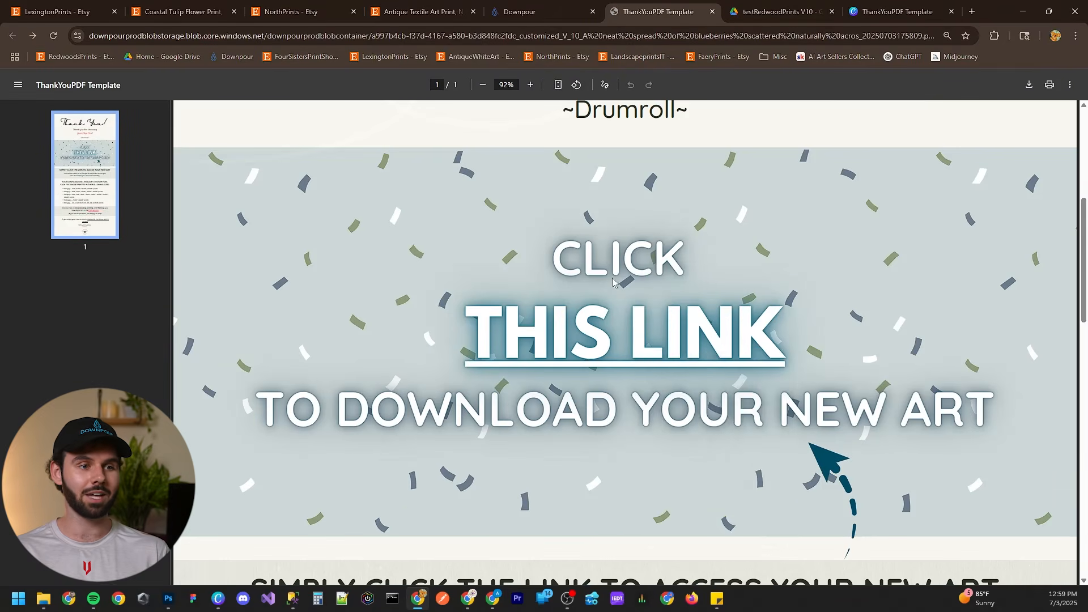
right_click(643, 351)
click(679, 452)
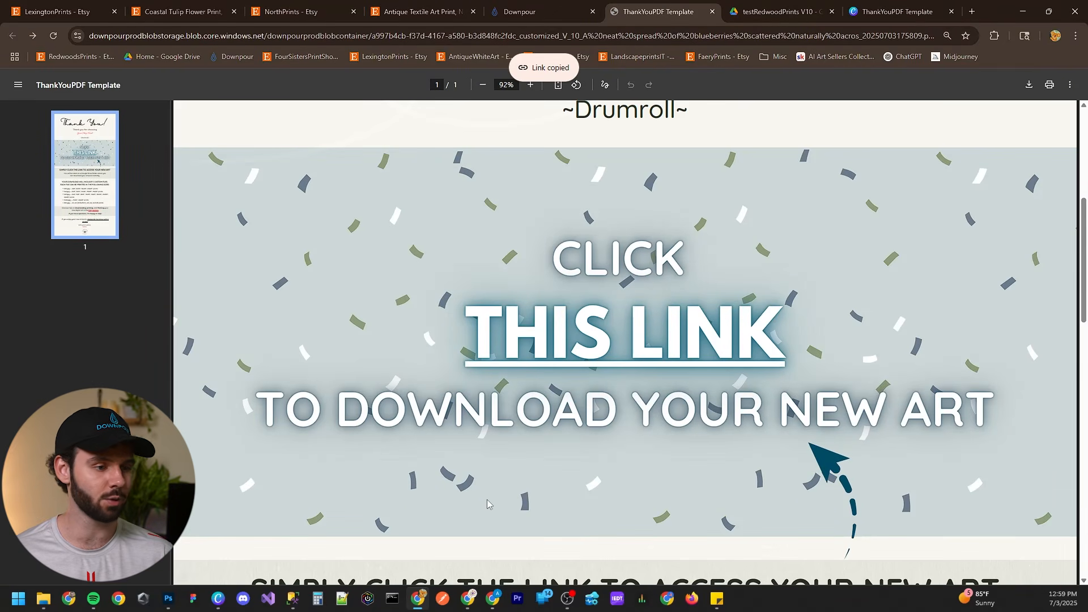
Load the copied link in a new Incognito window and show the shared folder's files as thumbnails
right_click(419, 599)
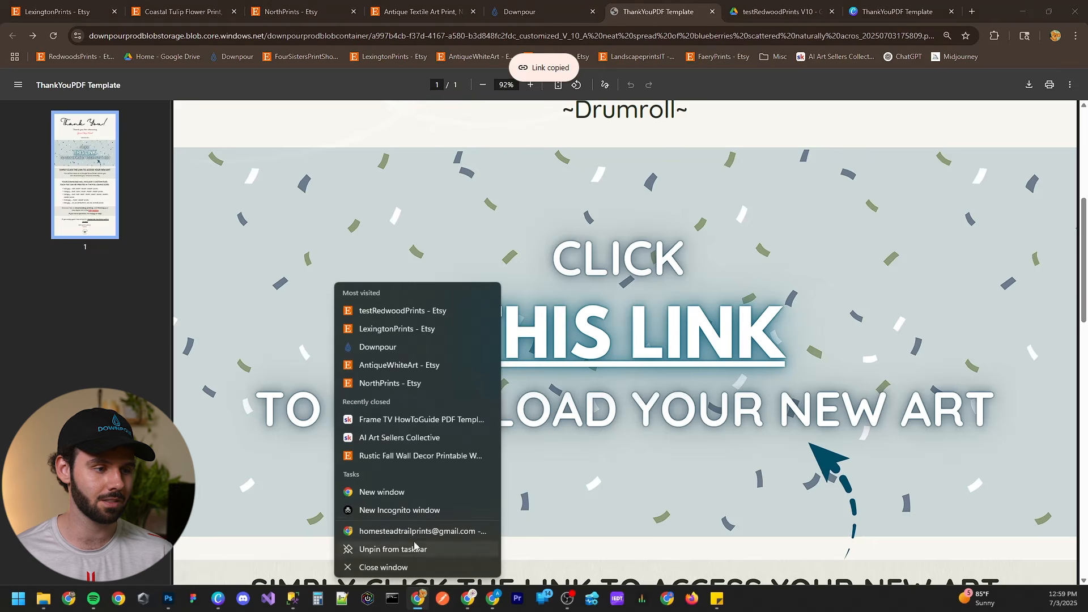
click(419, 511)
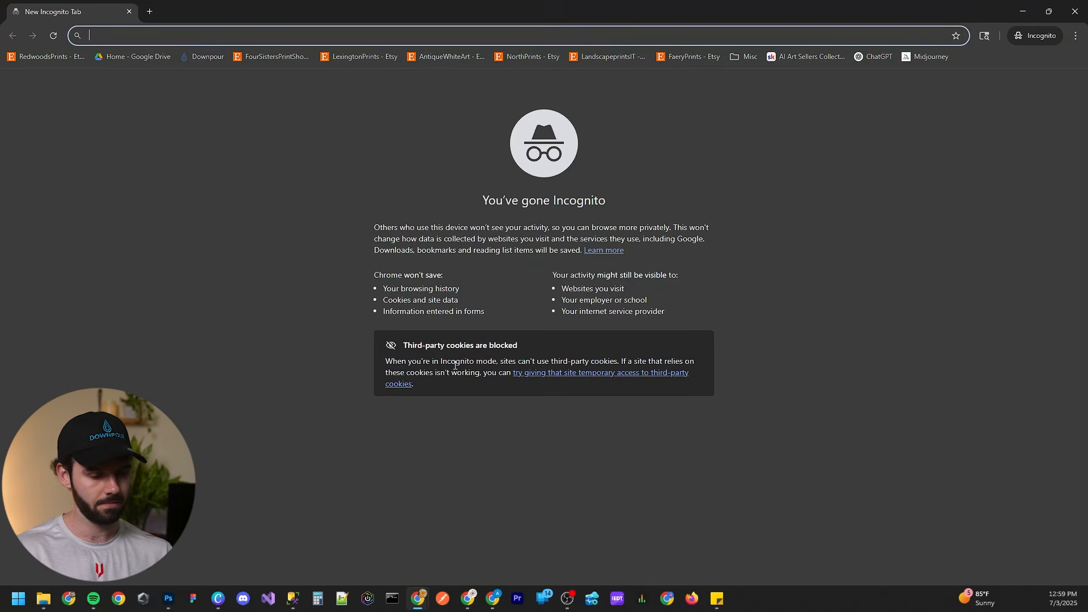
key(ctrl+v)
key(Return)
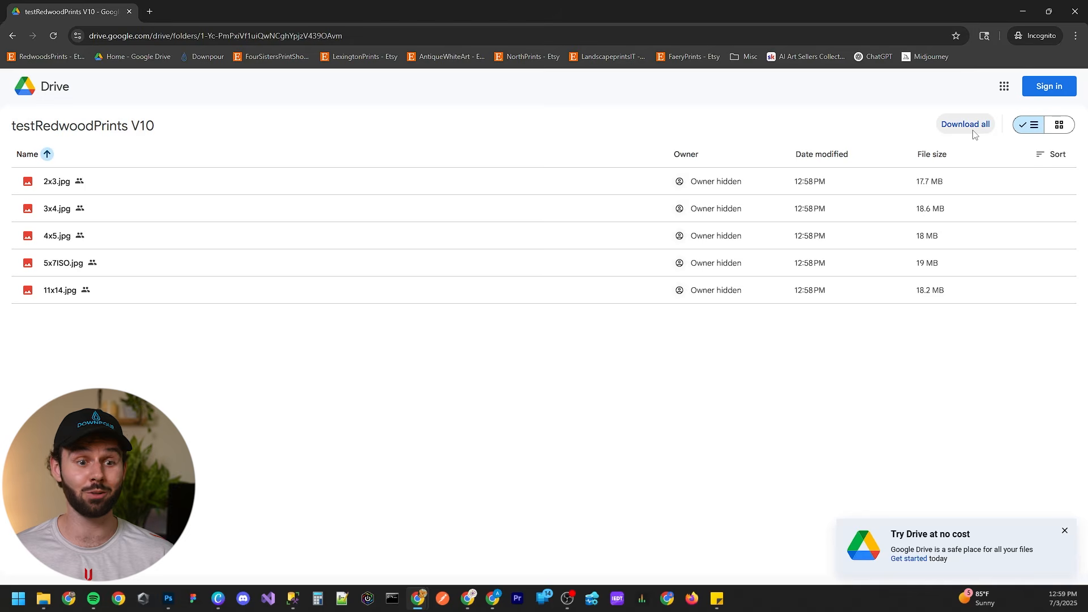
click(1058, 125)
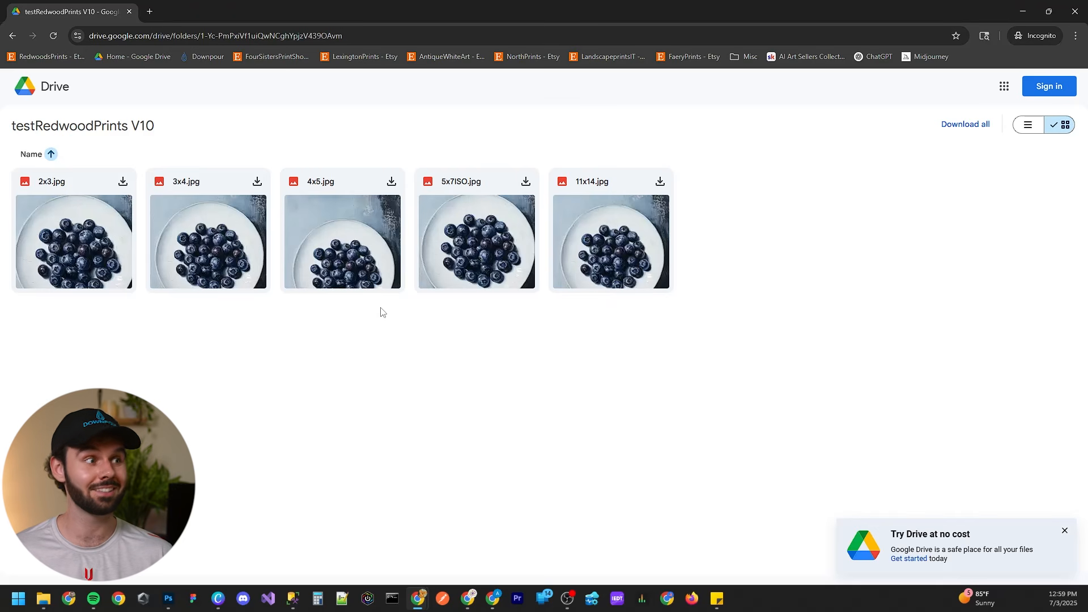
Put the Incognito window away, return to Downpour and read the V_10 listing's description
click(1018, 9)
click(556, 4)
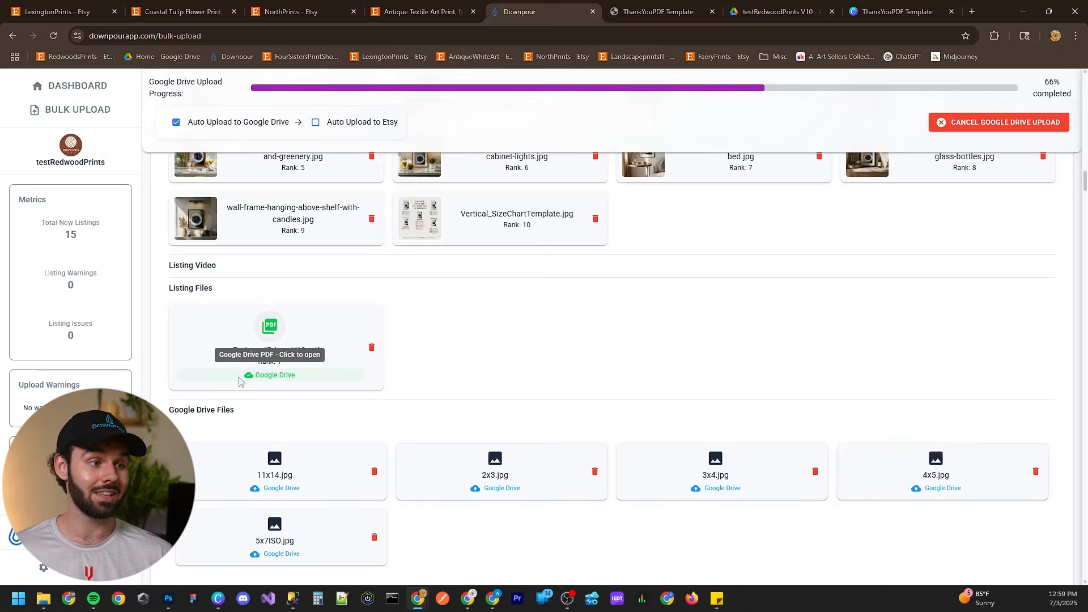
scroll(426, 218, up, 2)
scroll(427, 218, up, 3)
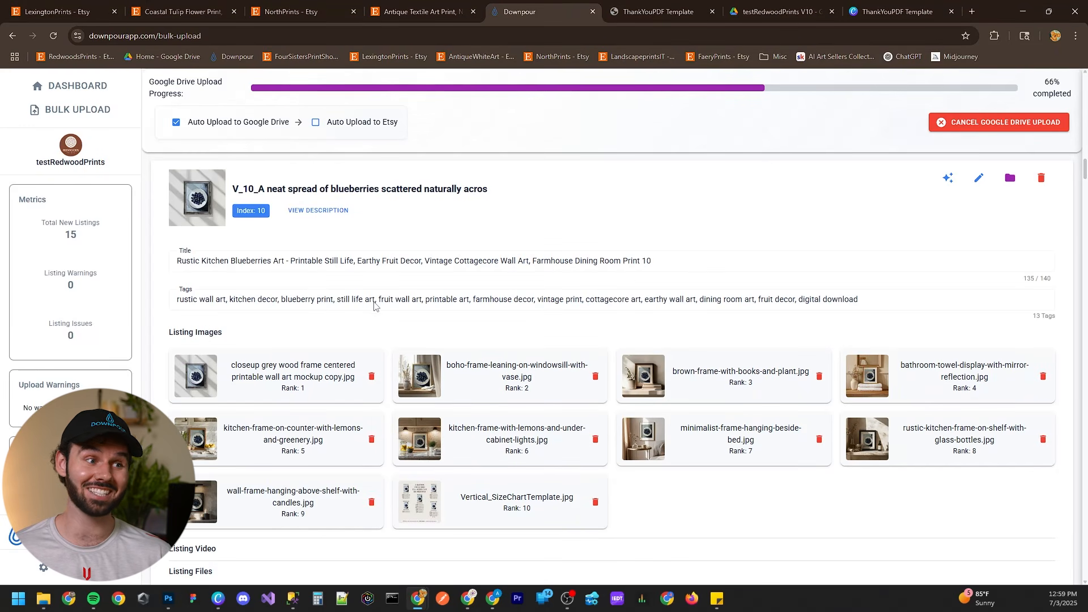
click(327, 217)
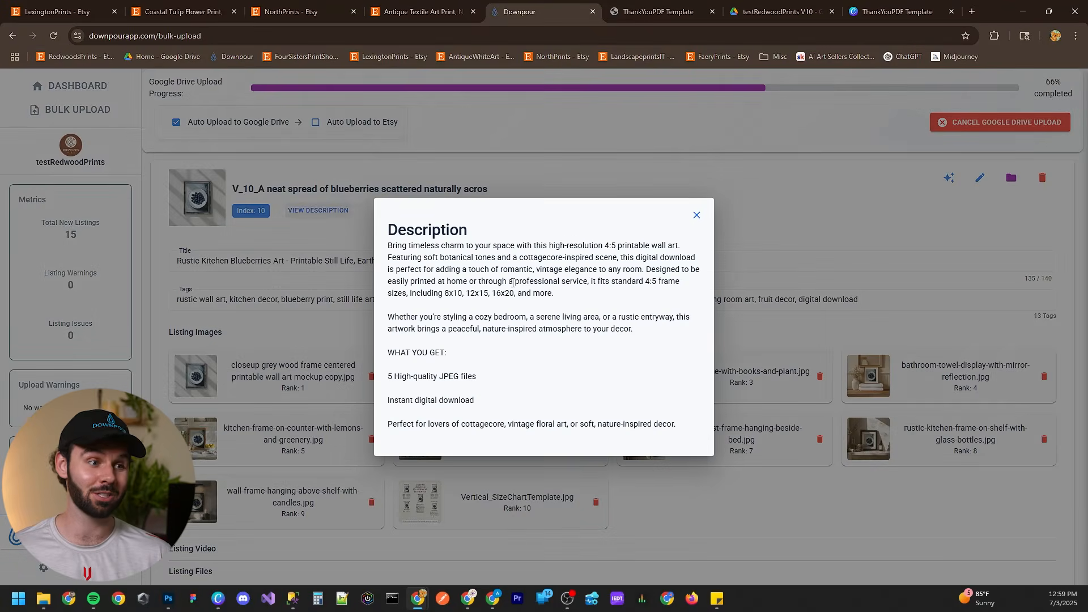
click(814, 245)
scroll(844, 170, up, 1)
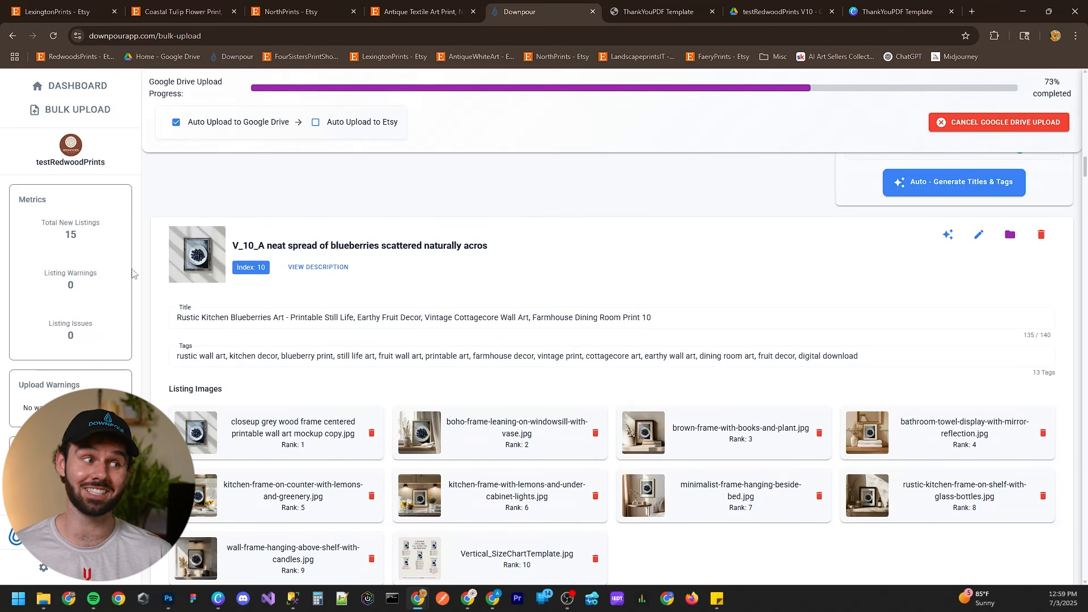
Examine the images, PDF listing files and Google Drive files of the remaining listings, including V_5, V_6 and V_7
scroll(648, 286, down, 12)
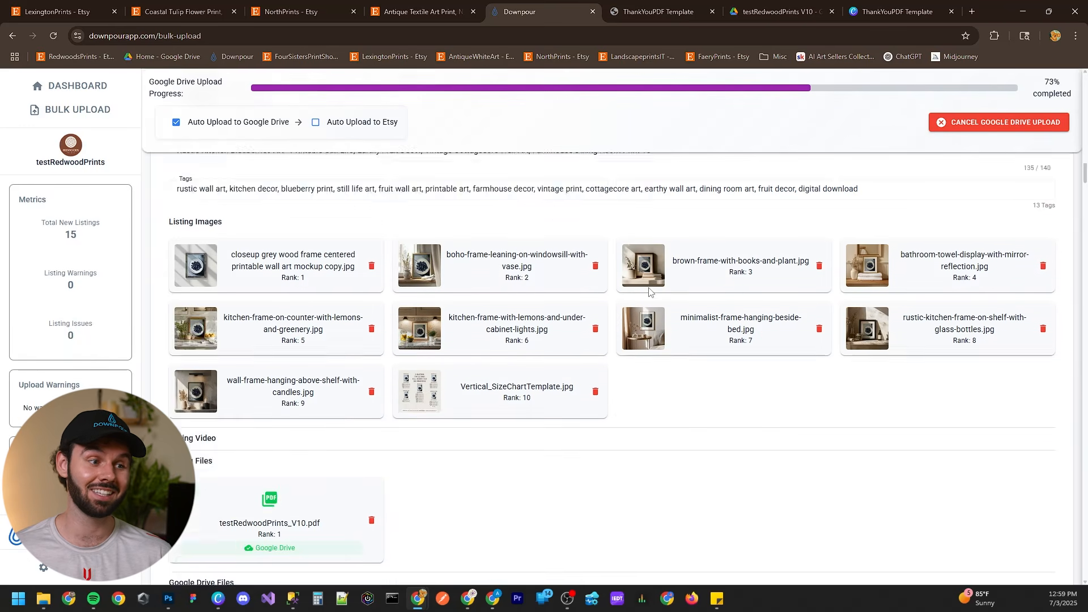
scroll(657, 287, down, 6)
scroll(654, 289, up, 1)
scroll(651, 290, down, 13)
scroll(649, 290, down, 1)
scroll(649, 290, up, 1)
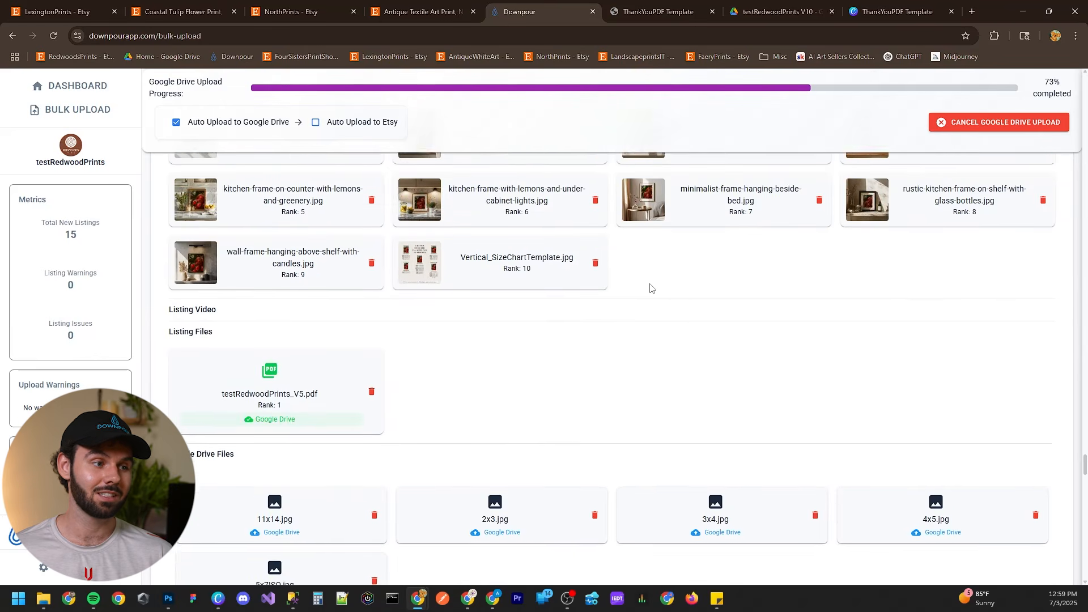
scroll(650, 289, down, 7)
scroll(647, 285, up, 4)
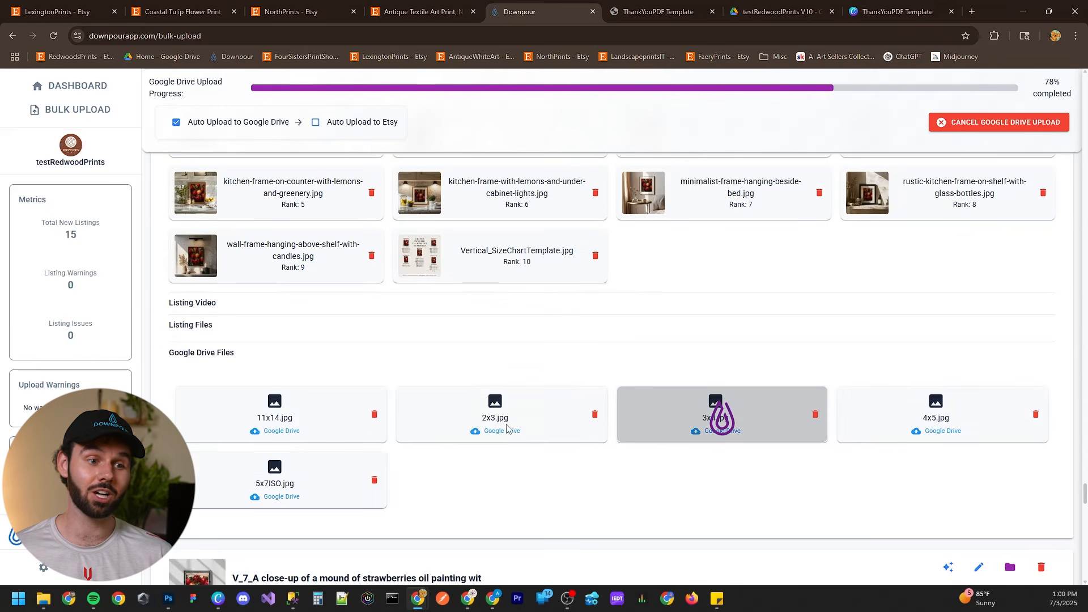
scroll(504, 429, up, 4)
scroll(366, 412, down, 4)
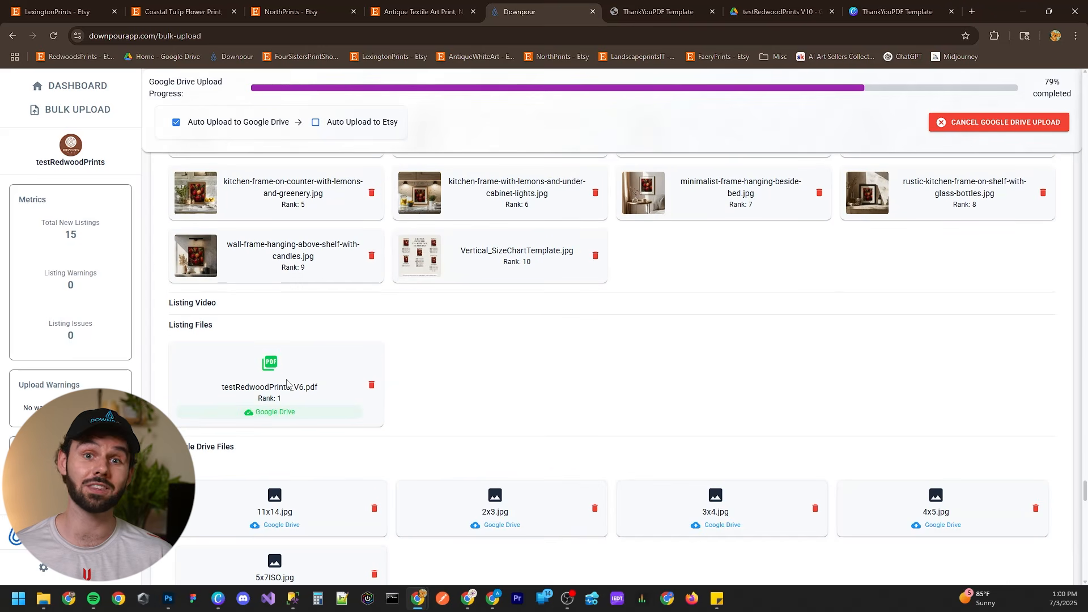
click(372, 385)
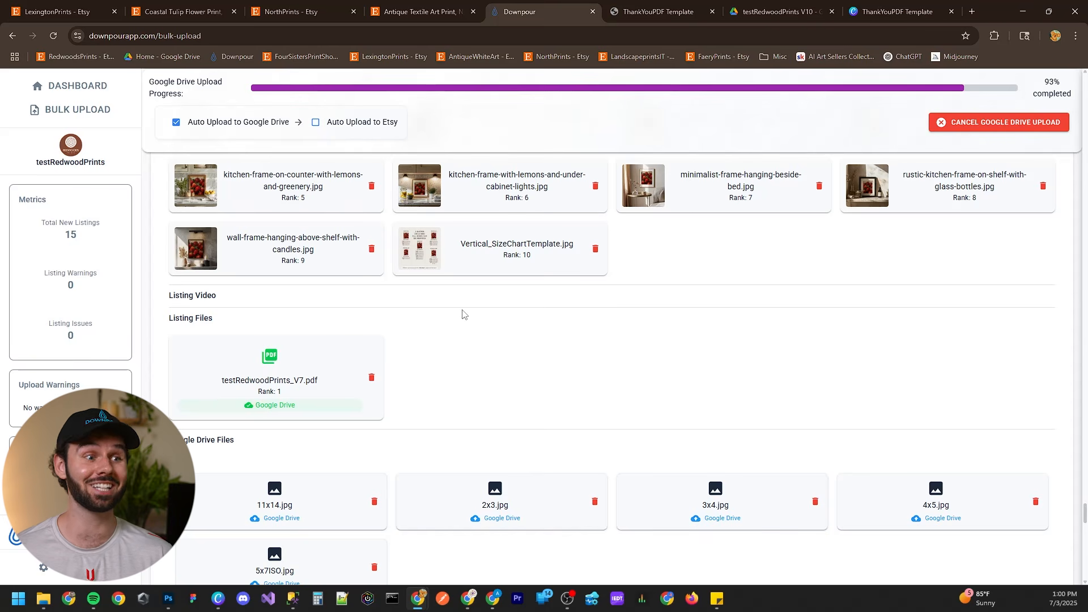
Examine the images, listing files and Google Drive files of the V_8 and V_9 listings
scroll(462, 315, down, 9)
scroll(478, 315, down, 4)
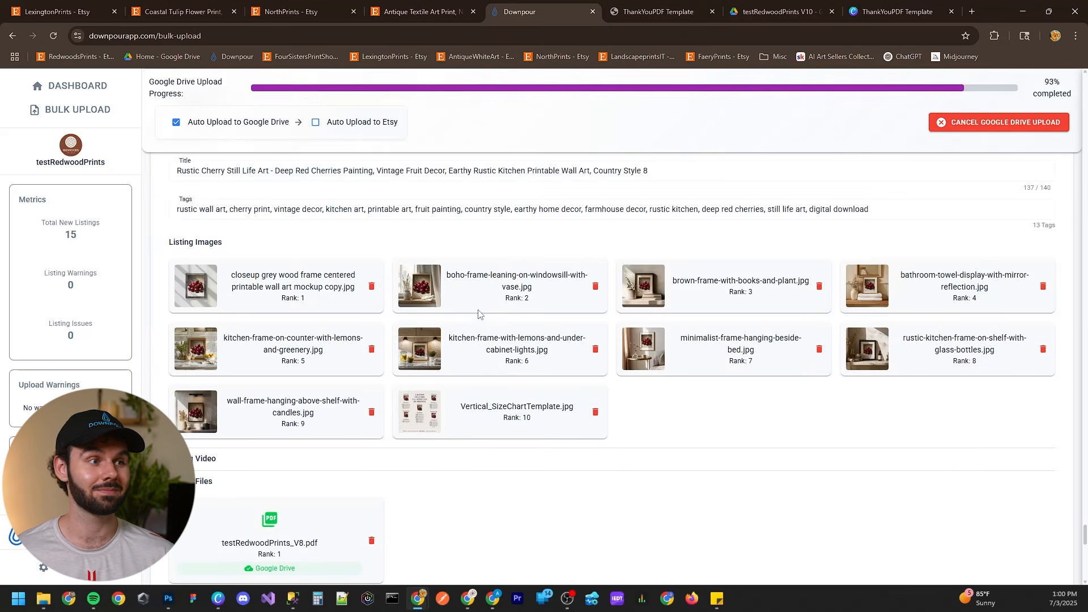
scroll(475, 300, down, 3)
scroll(473, 303, down, 9)
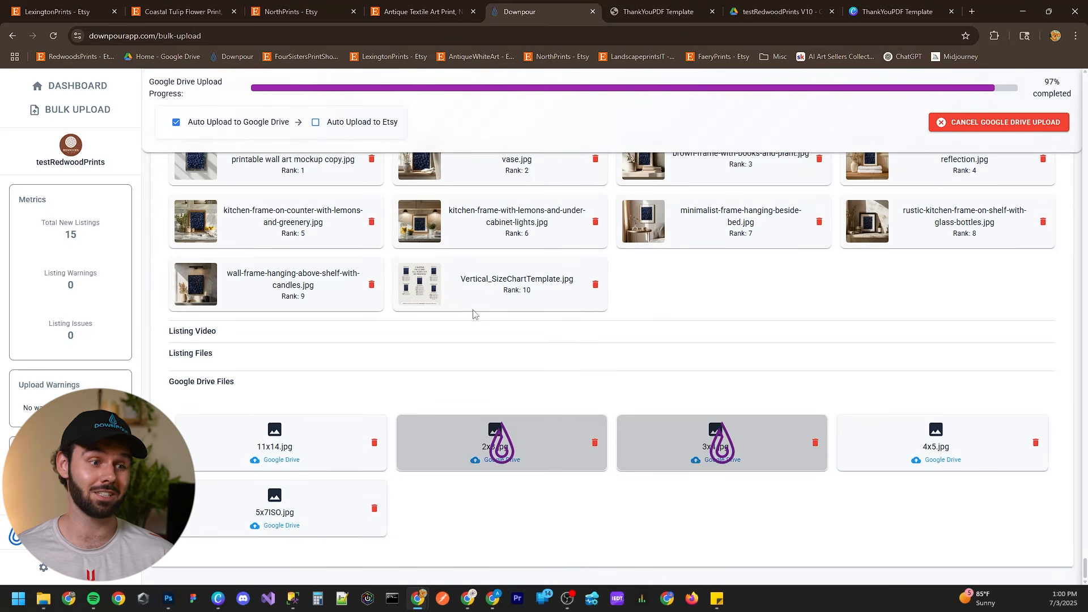
scroll(474, 320, up, 5)
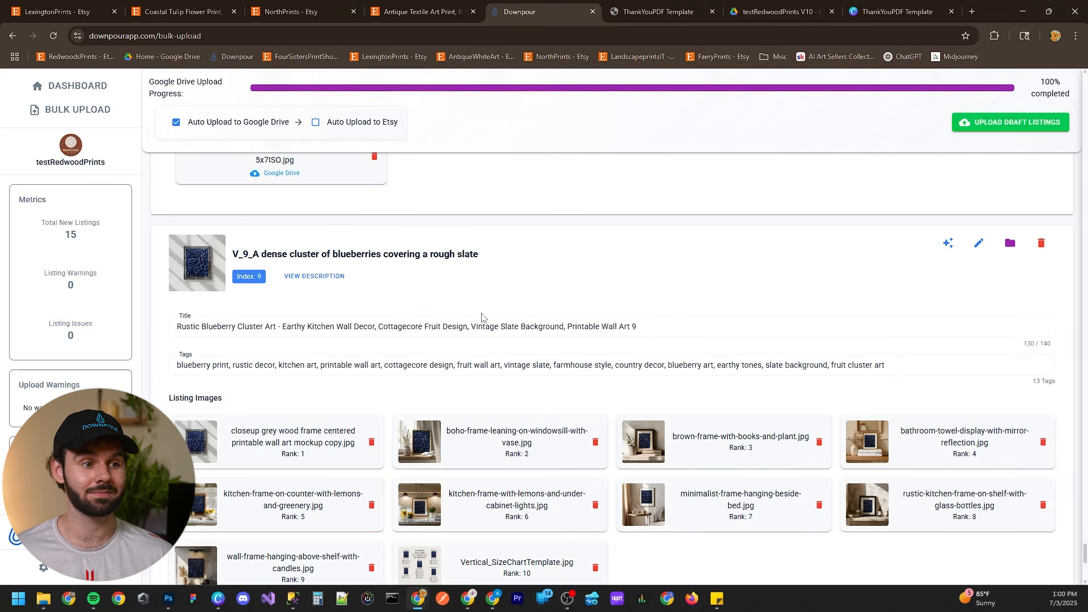
scroll(481, 317, down, 2)
scroll(481, 318, down, 5)
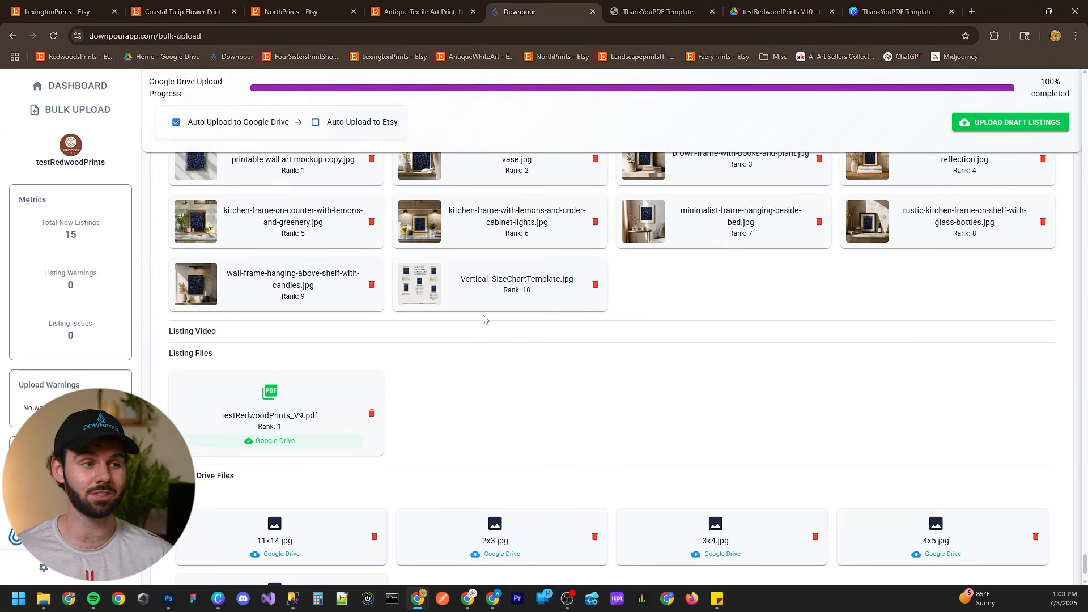
scroll(480, 320, up, 4)
scroll(479, 325, up, 2)
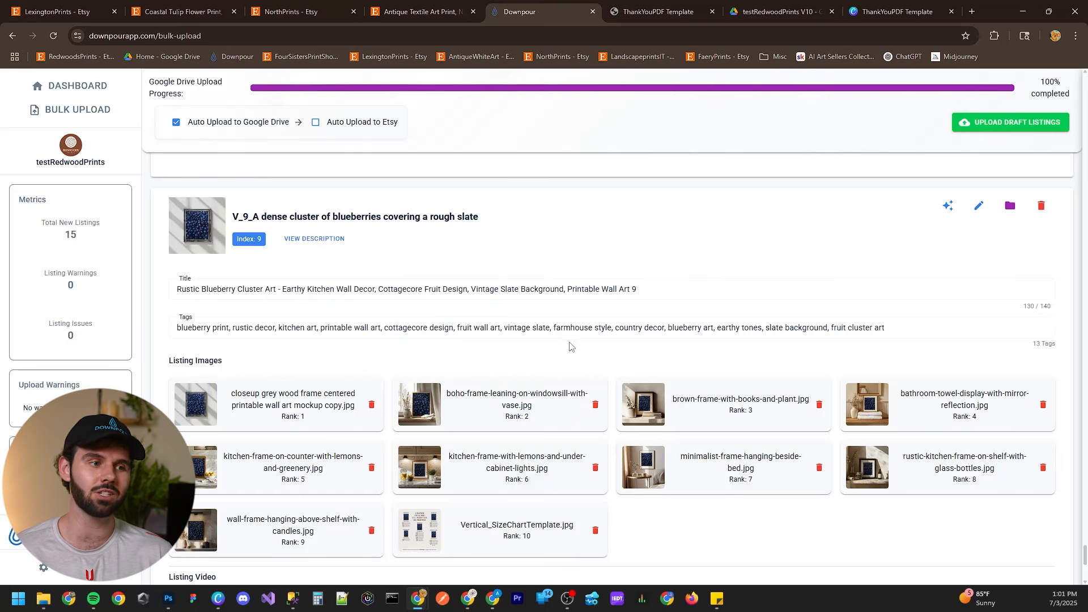
scroll(393, 367, down, 2)
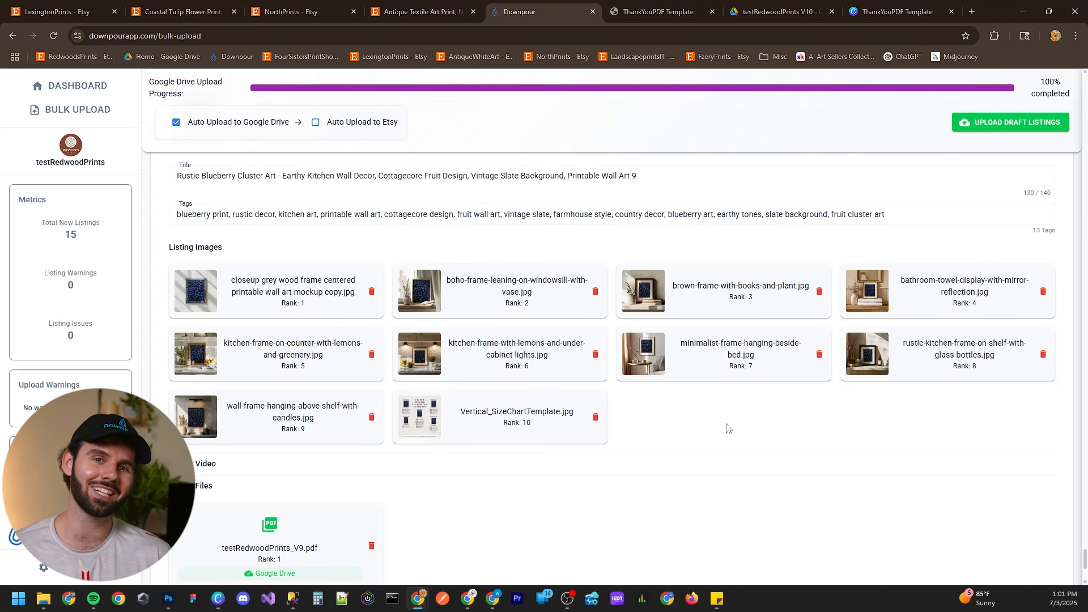
scroll(728, 427, up, 2)
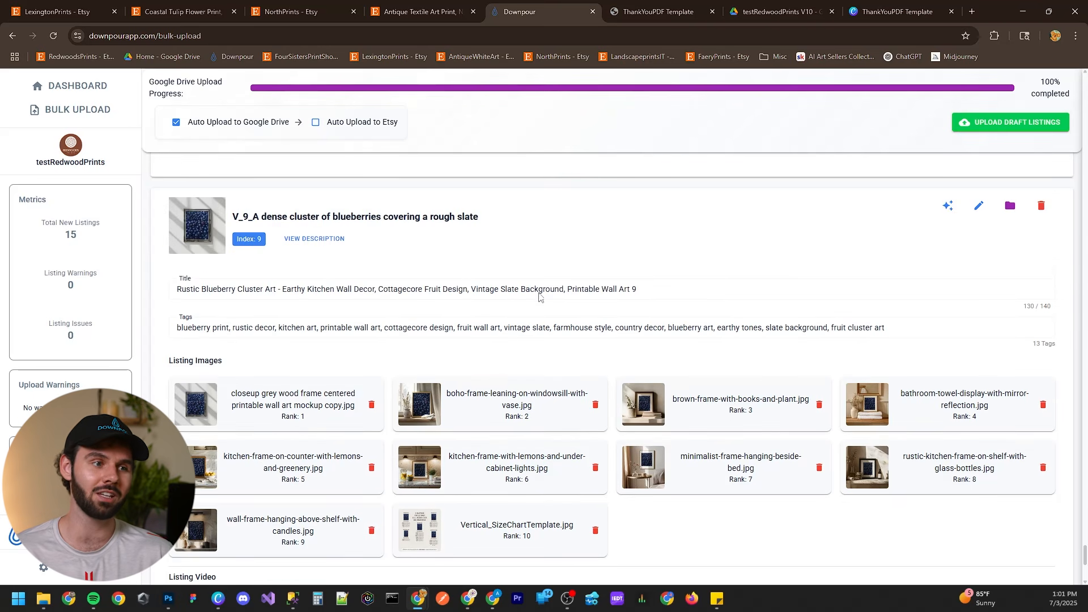
scroll(674, 335, down, 1)
scroll(481, 328, up, 1)
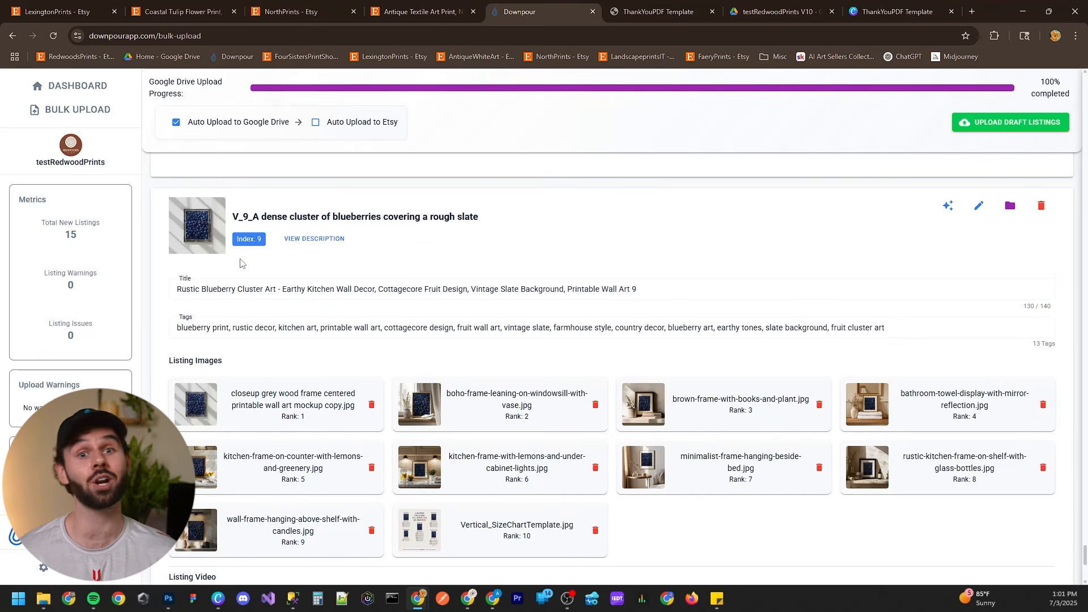
scroll(250, 263, down, 5)
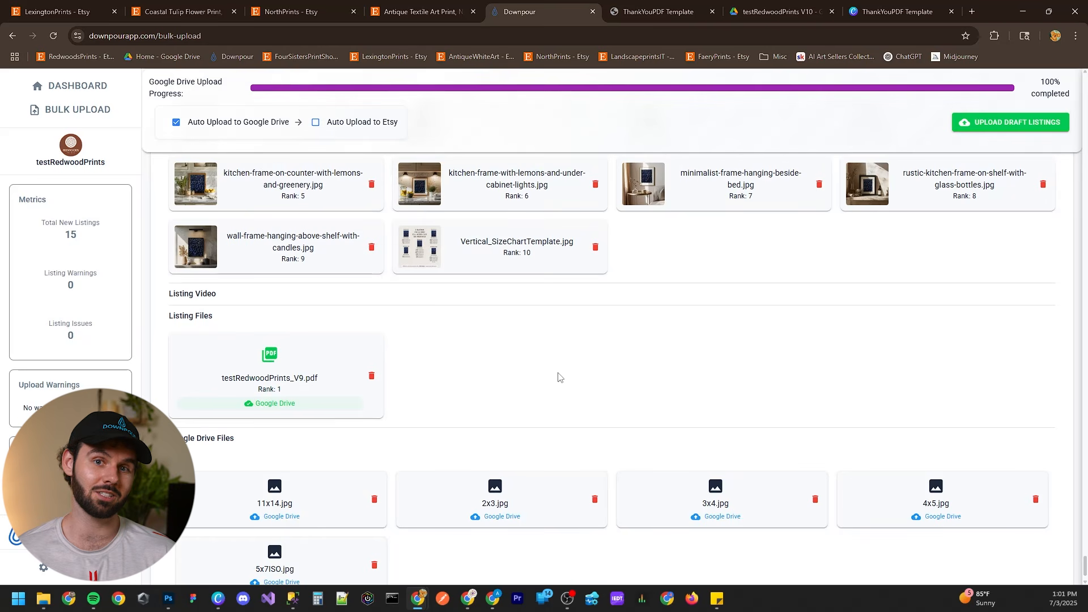
scroll(612, 383, up, 1)
scroll(670, 388, up, 4)
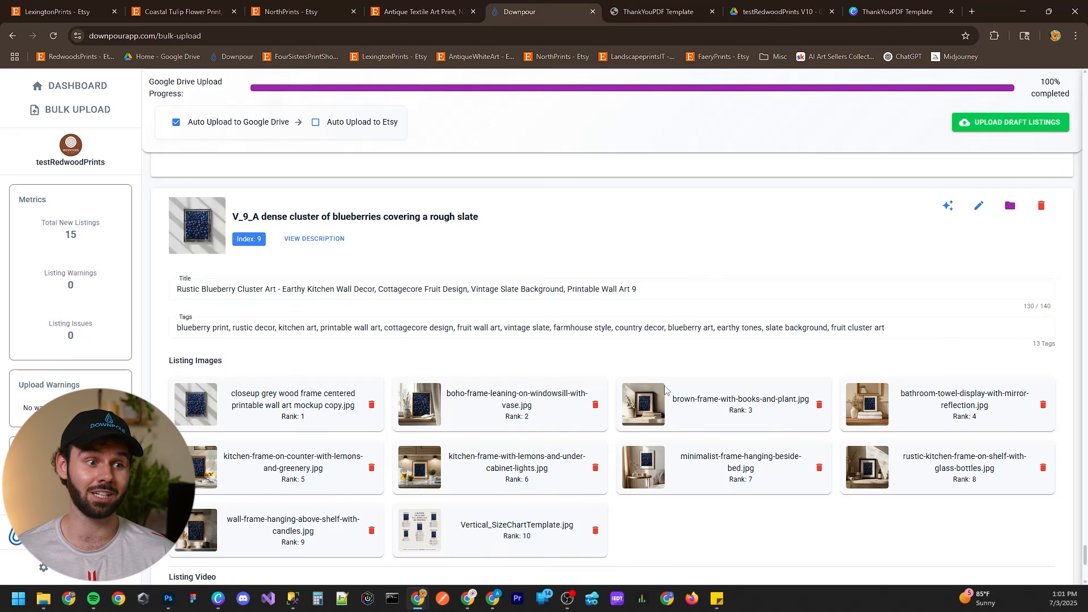
scroll(663, 389, down, 4)
scroll(658, 390, down, 2)
scroll(661, 391, up, 3)
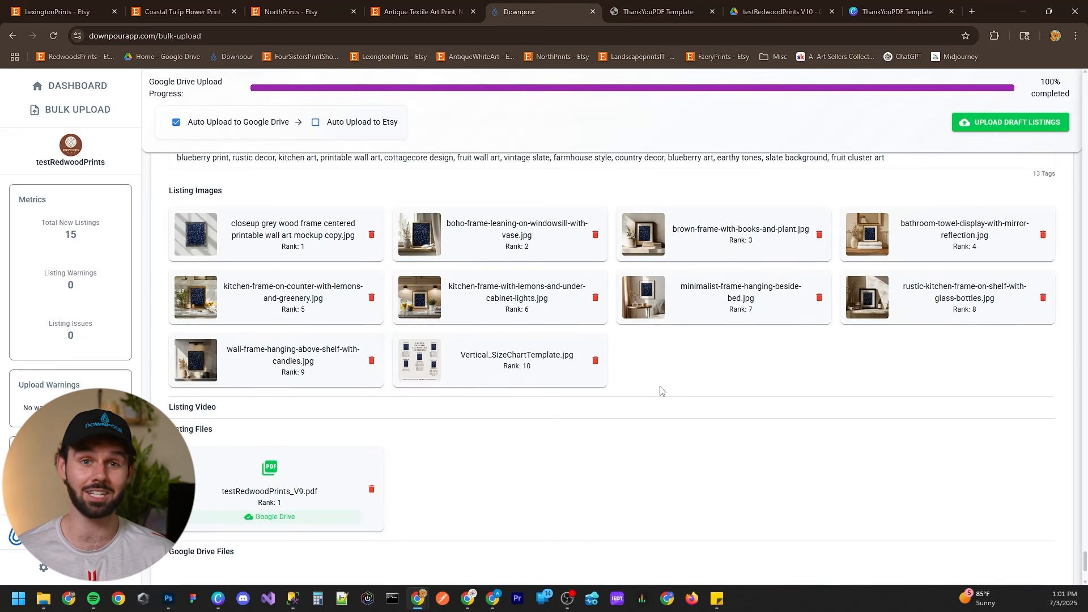
scroll(660, 390, up, 2)
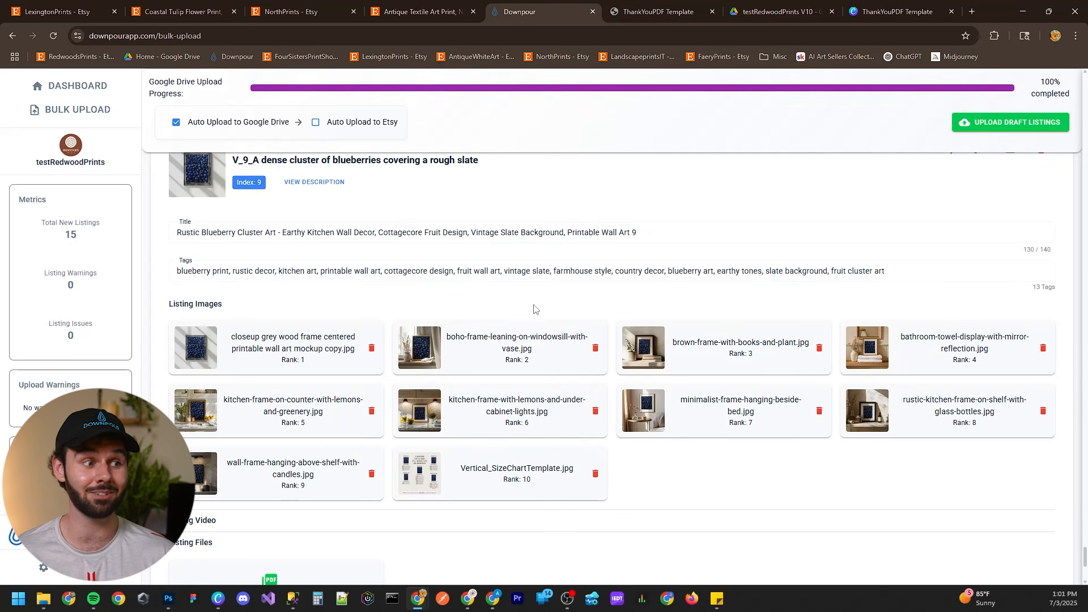
scroll(534, 310, down, 3)
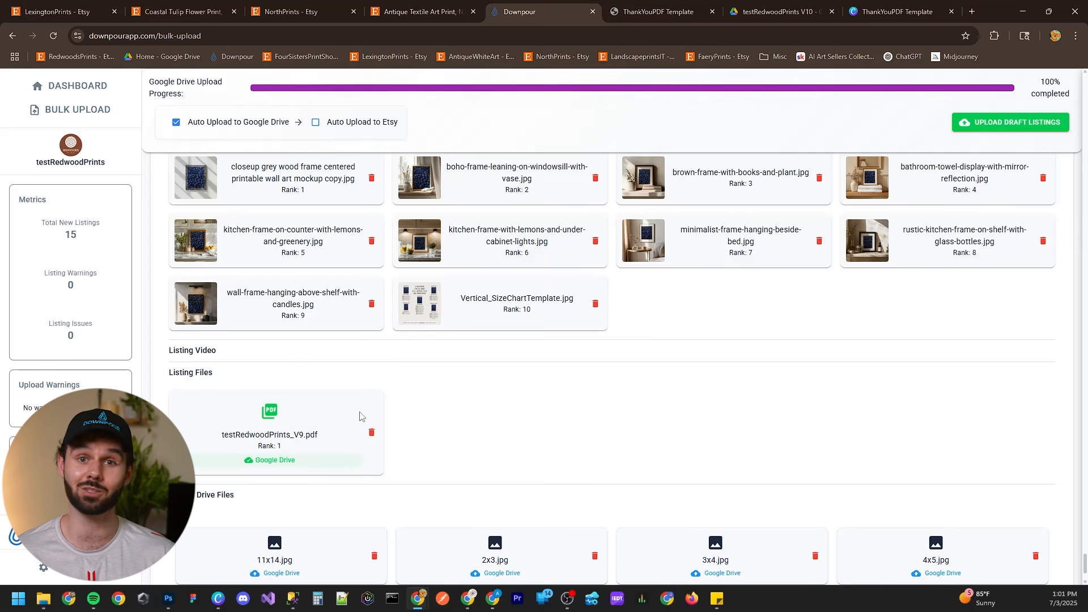
scroll(606, 427, up, 2)
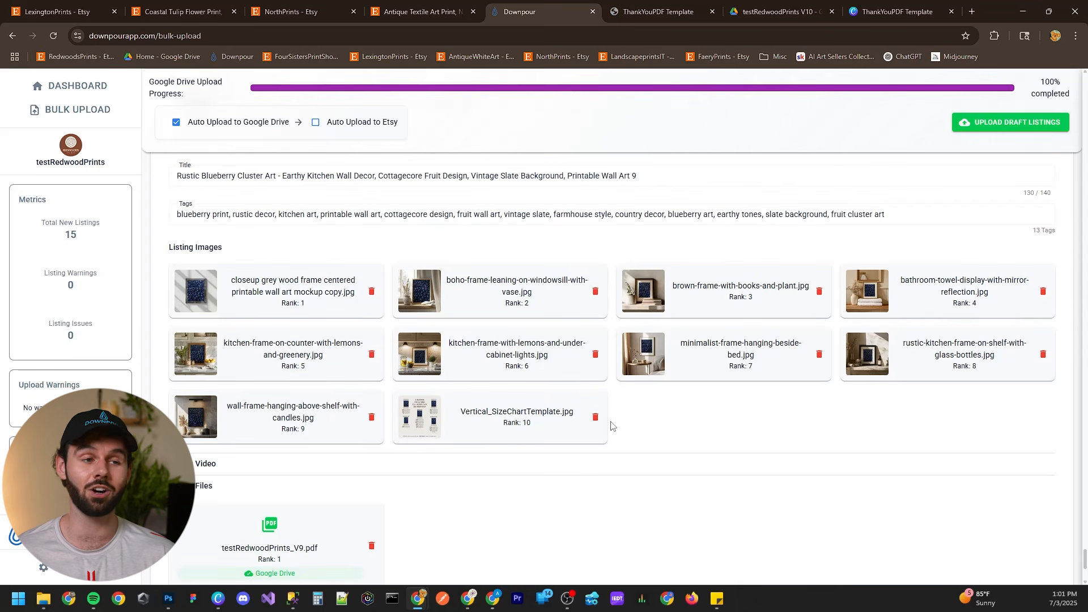
scroll(633, 430, up, 2)
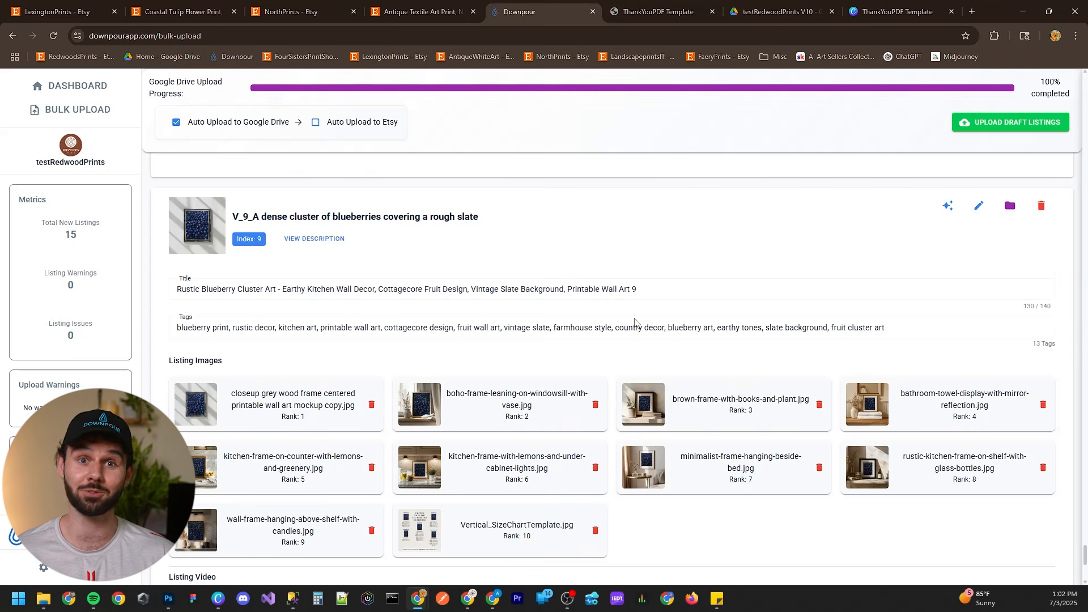
Start the bulk upload of all 15 prepared listings to Etsy as draft listings
scroll(634, 322, down, 3)
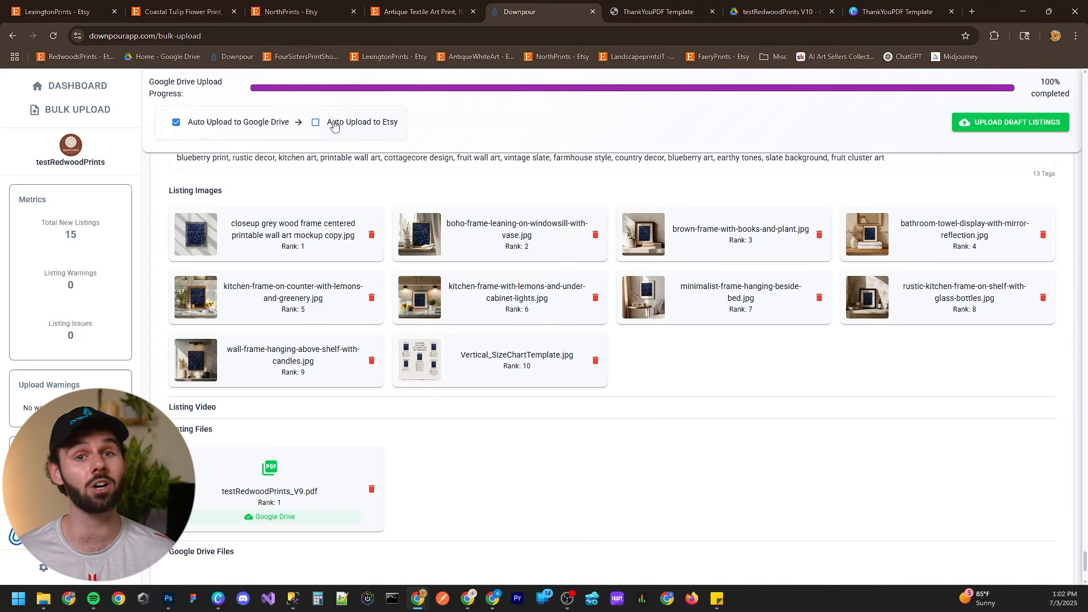
click(990, 126)
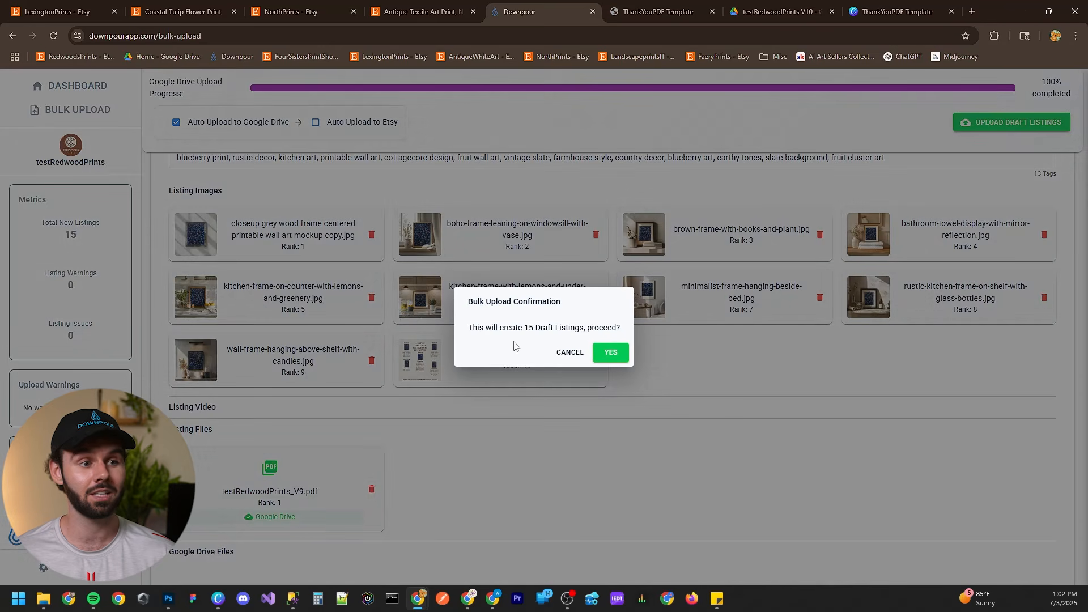
click(611, 353)
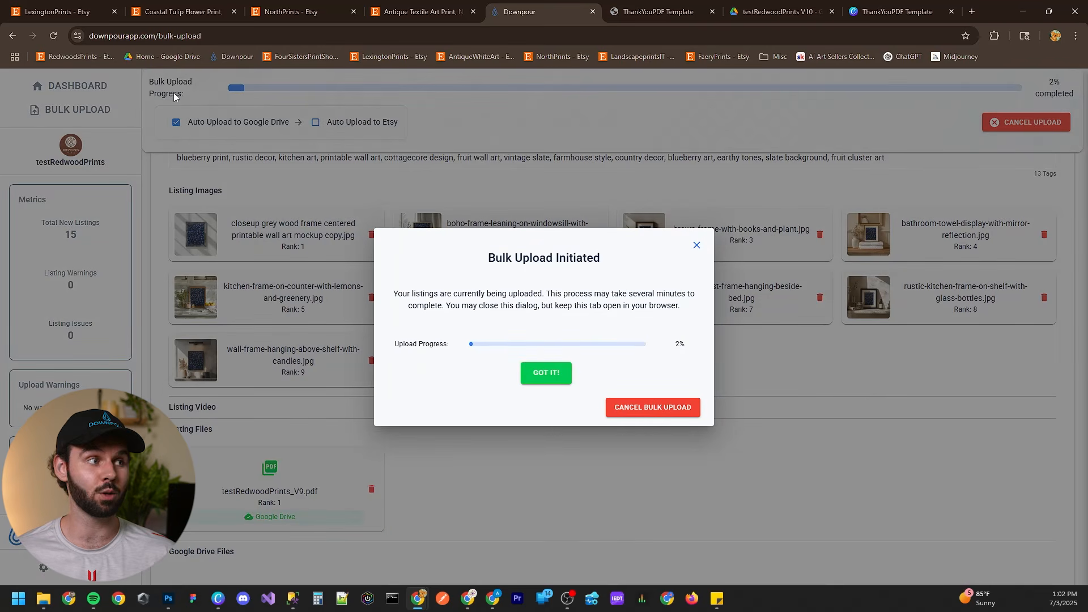
Switch to the Etsy shop and show its draft listings in Shop Manager
click(87, 11)
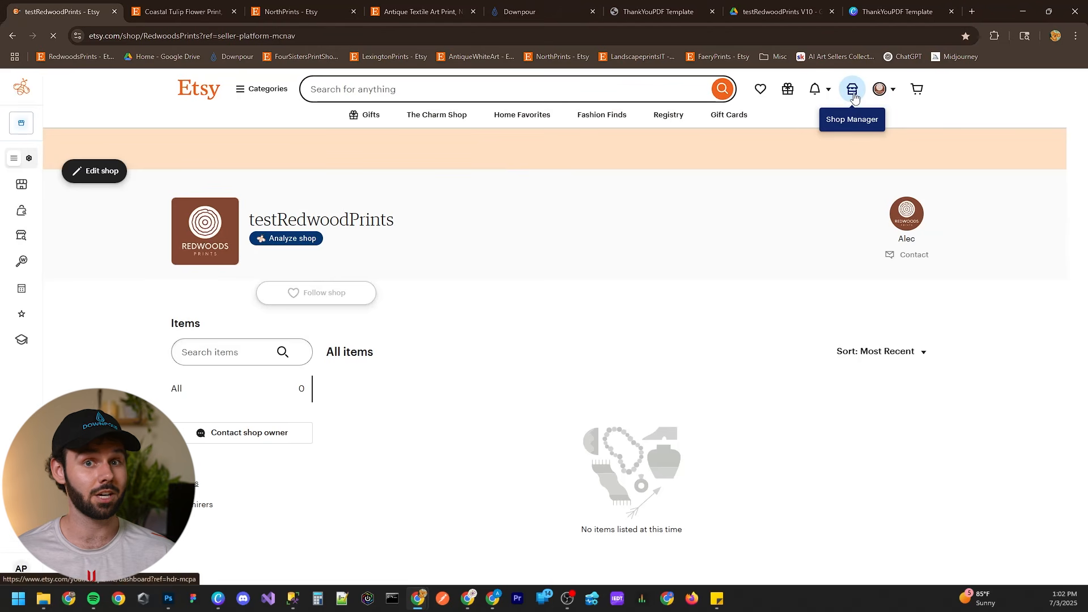
click(853, 91)
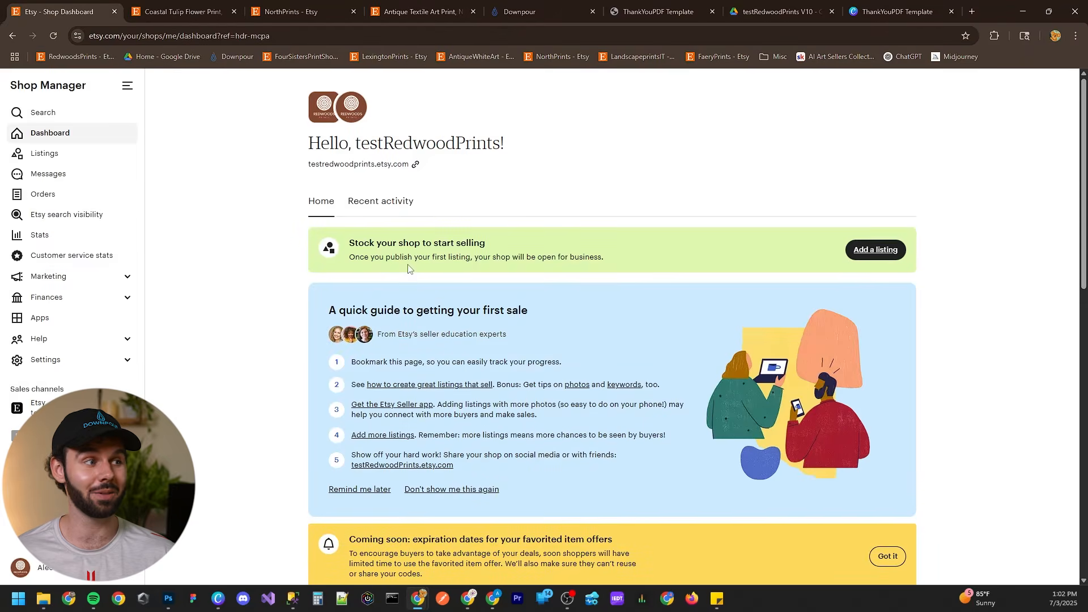
click(68, 158)
click(948, 278)
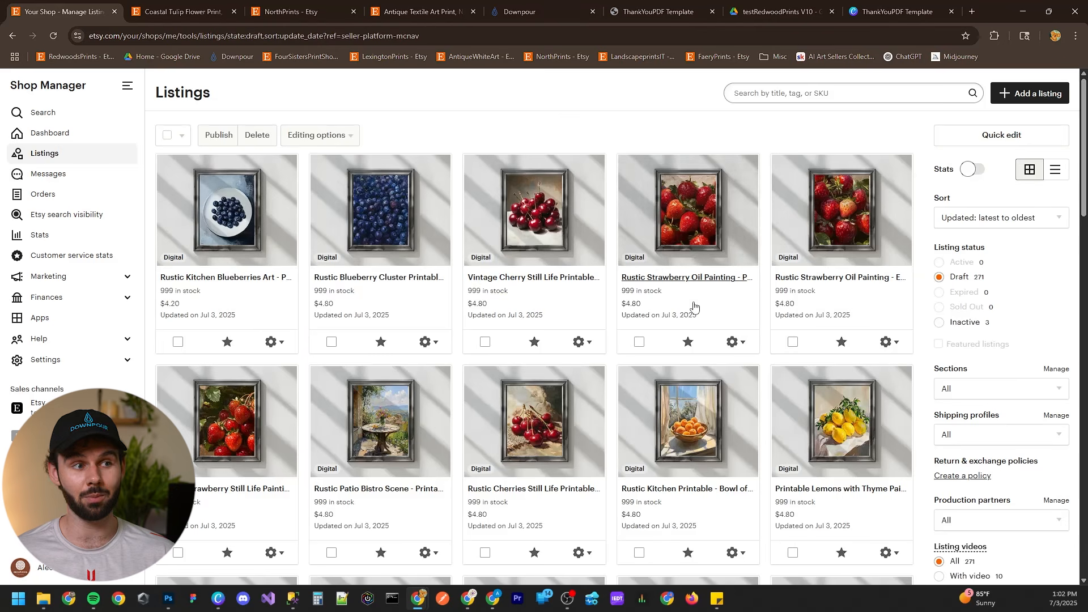
Open the Rustic Kitchen Blueberries Art draft and check its title, photos and digital files
click(241, 216)
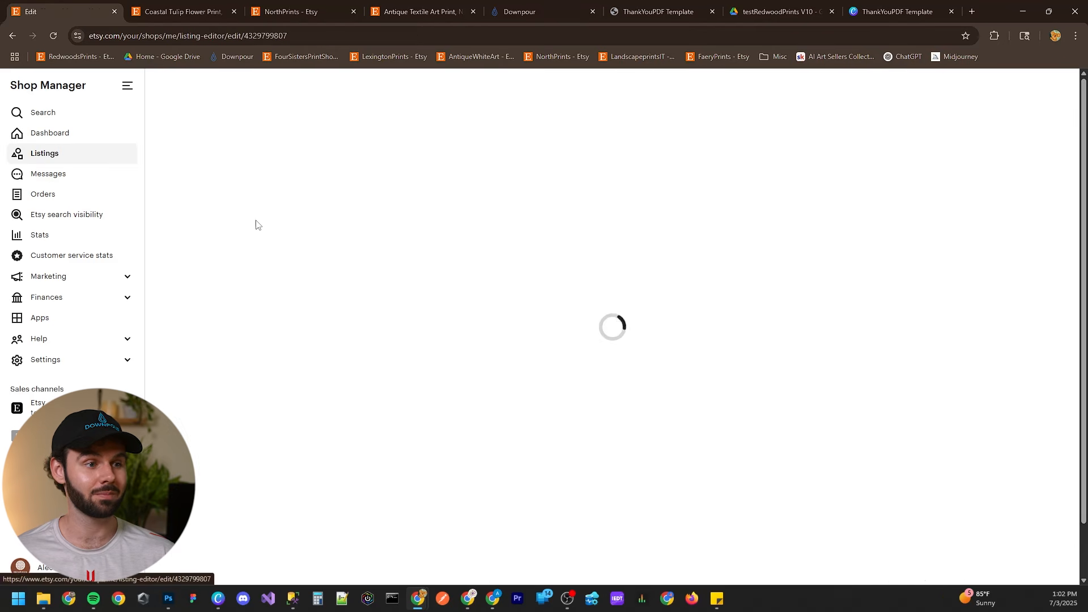
scroll(957, 318, down, 5)
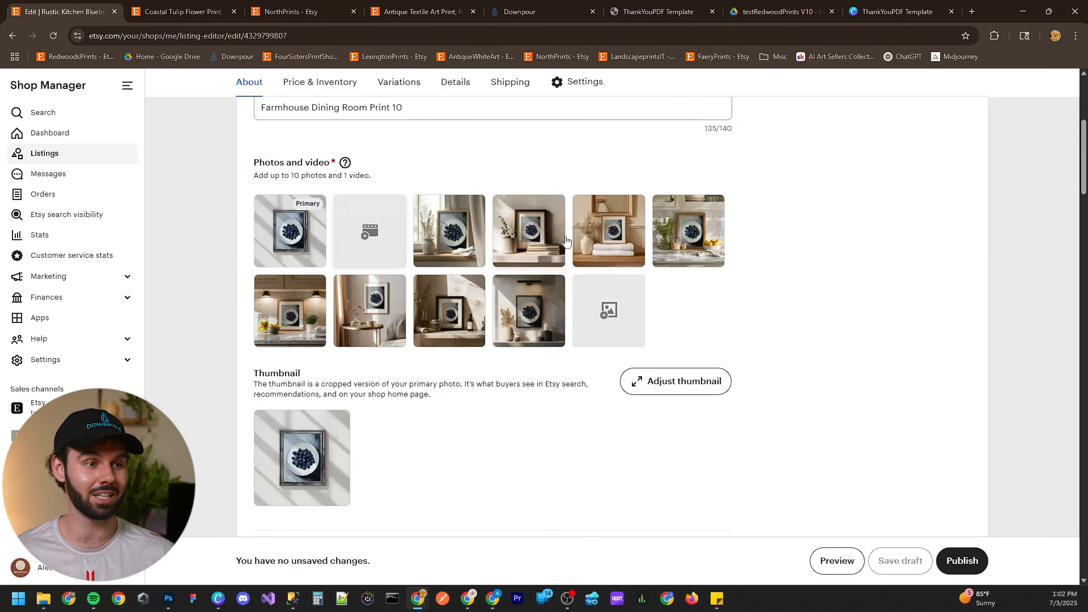
scroll(505, 311, down, 5)
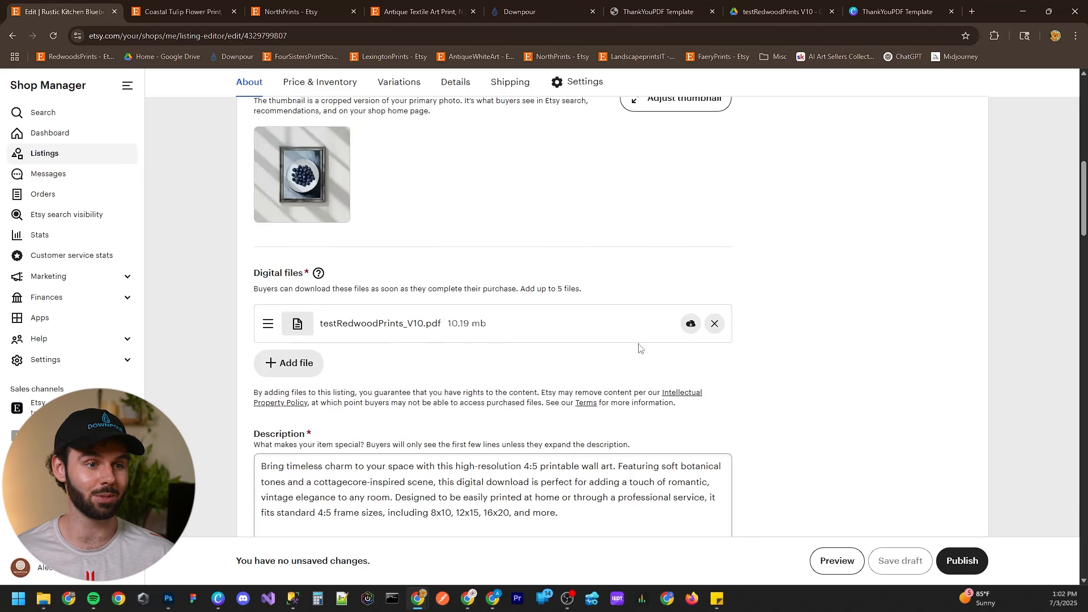
Download testRedwoodPrints_V10.pdf into the Tempest_Demo folder, open it and follow its download link to the Google Drive folder
click(690, 323)
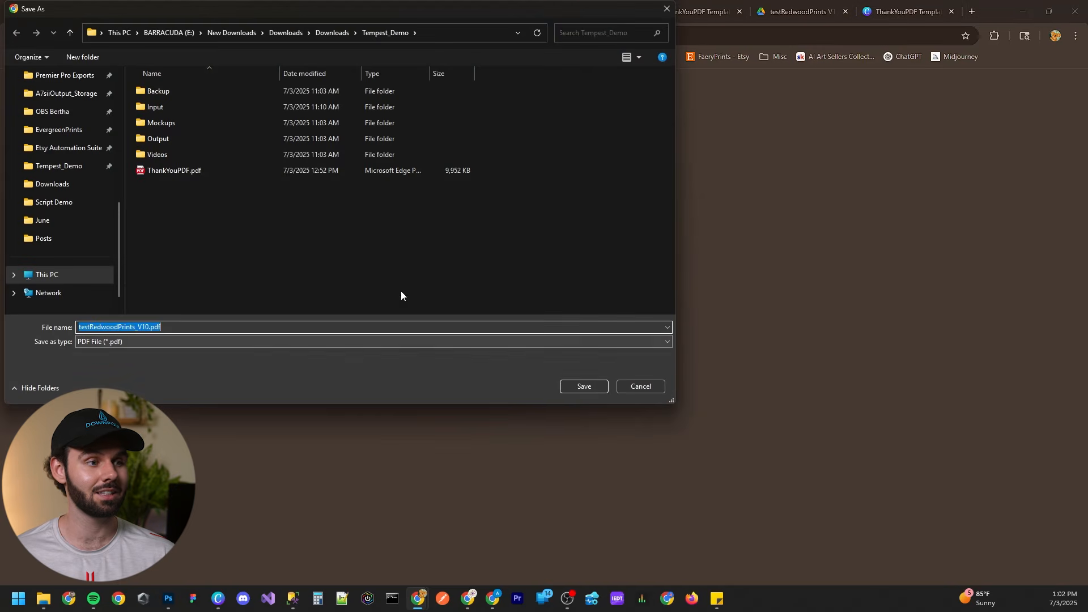
click(583, 386)
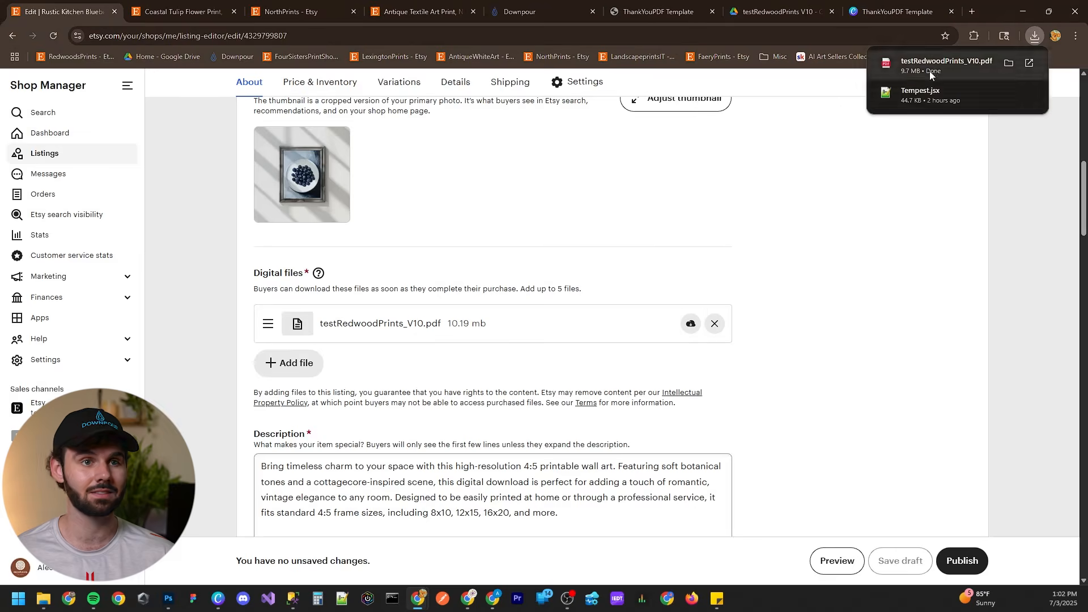
click(929, 70)
scroll(731, 335, down, 6)
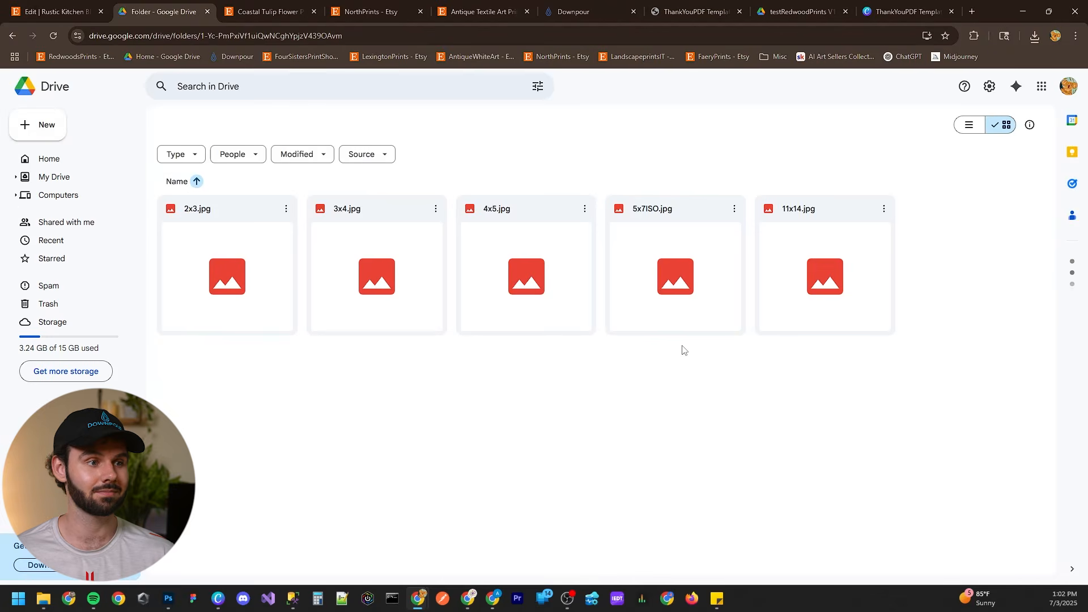
Return to Etsy's draft listings, open the Rustic Sunset Patio Scene draft and check its photos and digital files
click(57, 11)
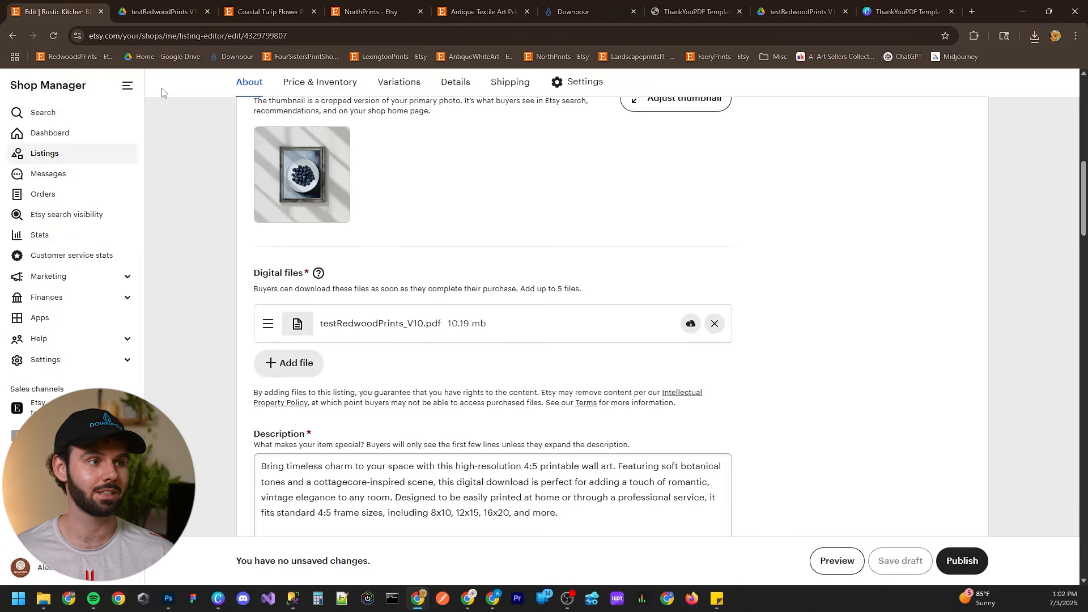
click(88, 161)
click(938, 277)
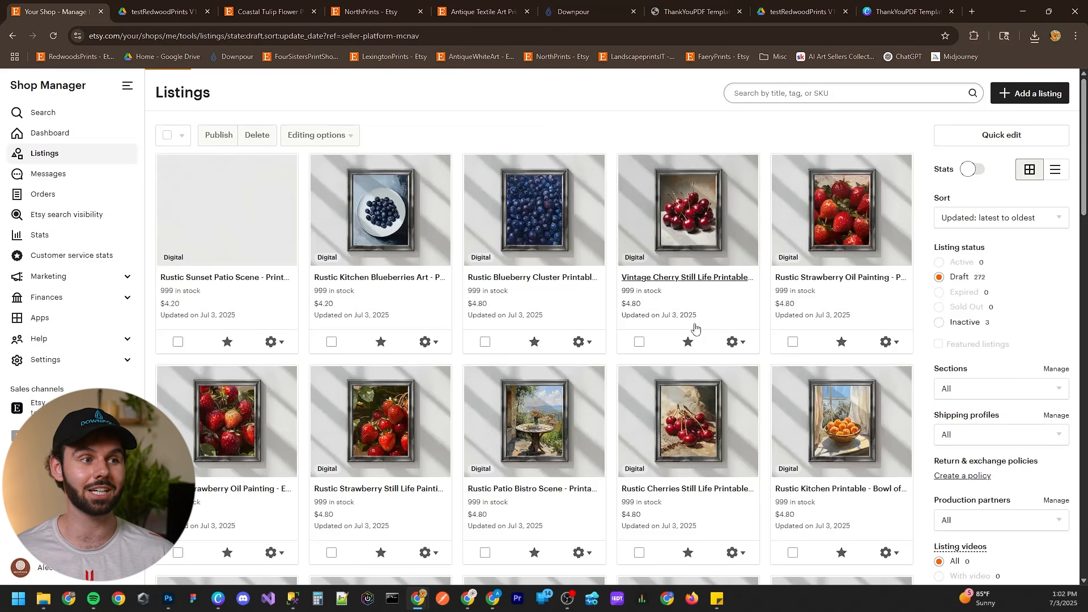
click(227, 209)
scroll(570, 332, down, 4)
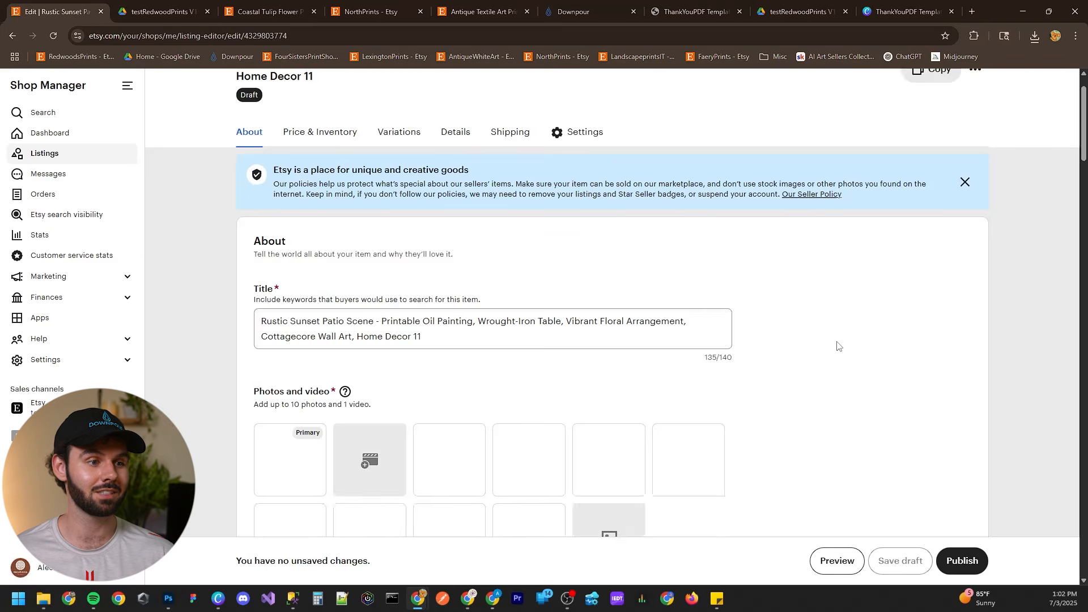
scroll(570, 331, down, 5)
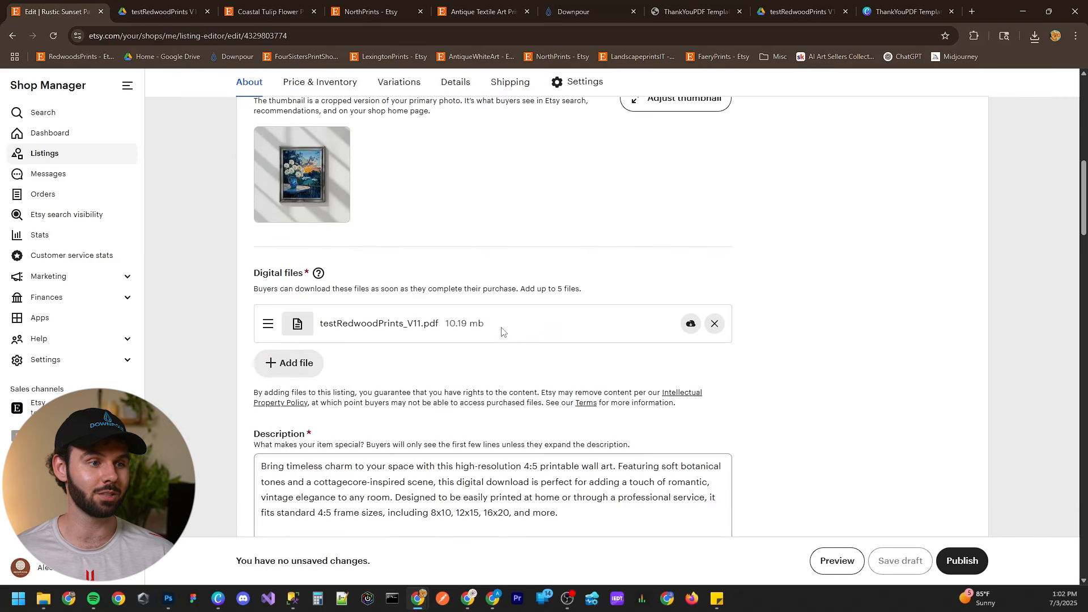
Download testRedwoodPrints_V11.pdf into the Tempest_Demo folder, open it and follow its download link to the Google Drive folder
click(692, 324)
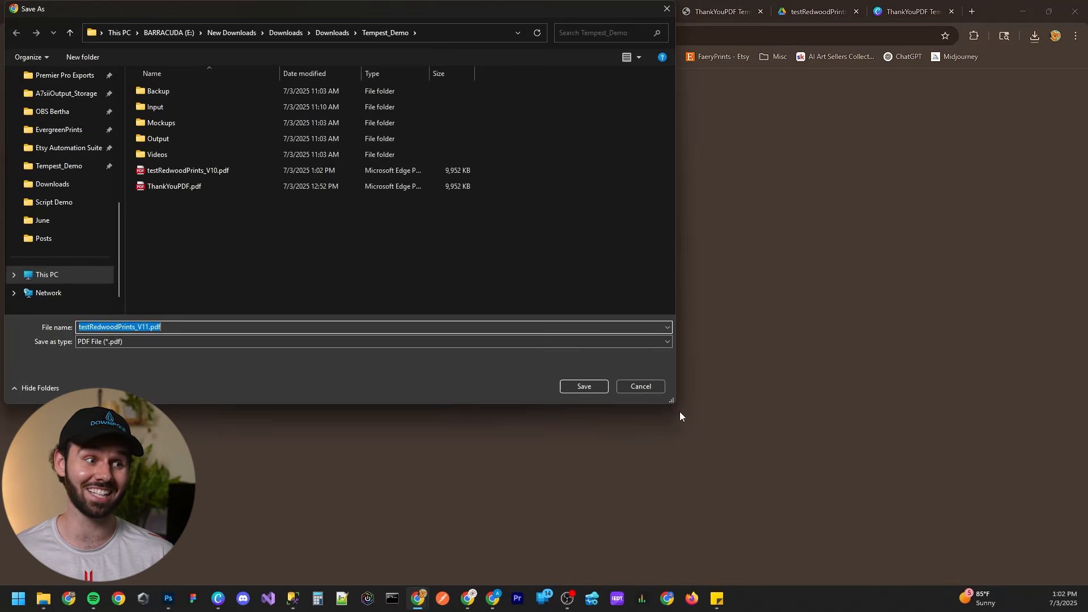
click(583, 389)
click(933, 69)
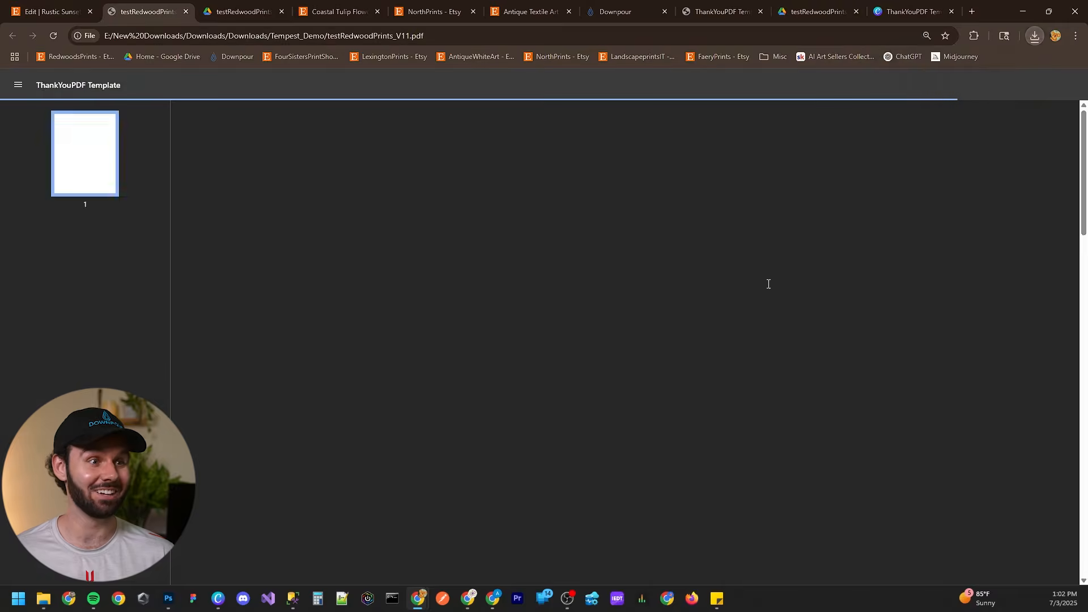
scroll(764, 332, down, 5)
click(657, 389)
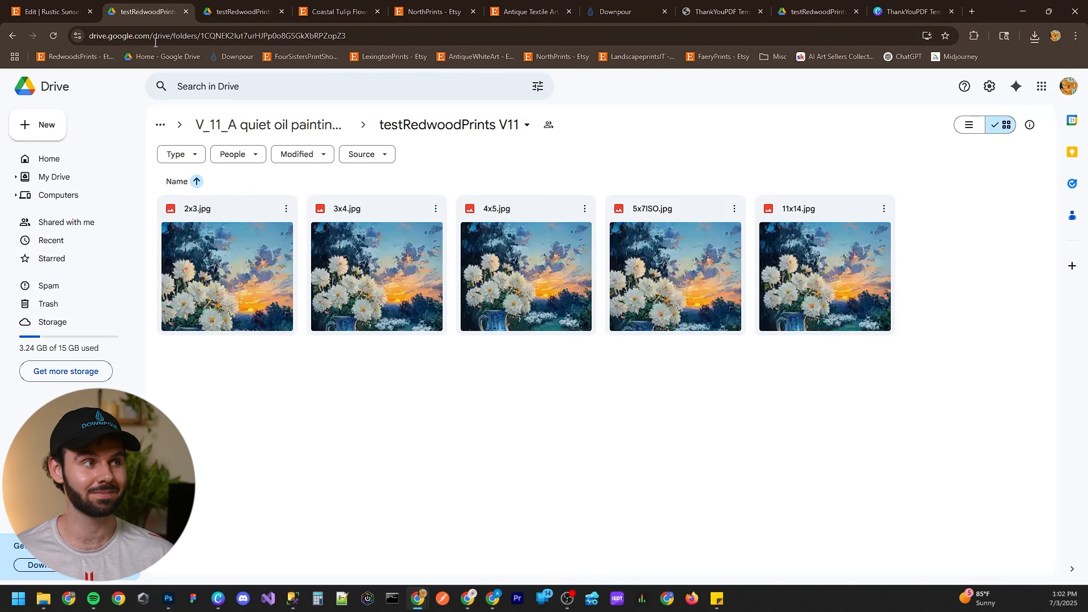
Return to Etsy's shop listings, filter them by draft status and refresh the list to check for new uploads
click(50, 11)
click(127, 152)
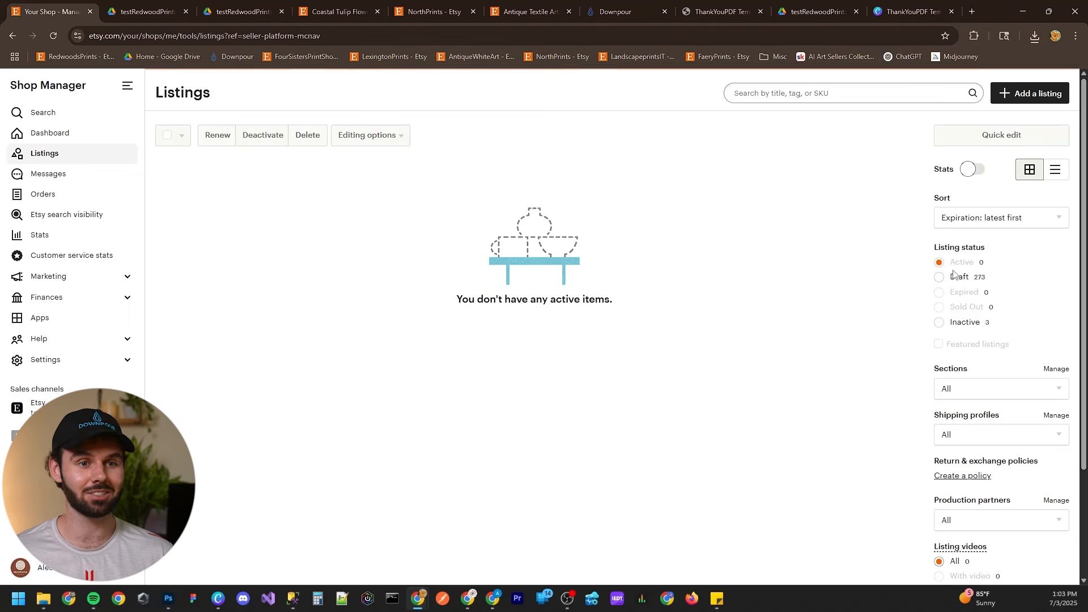
click(953, 276)
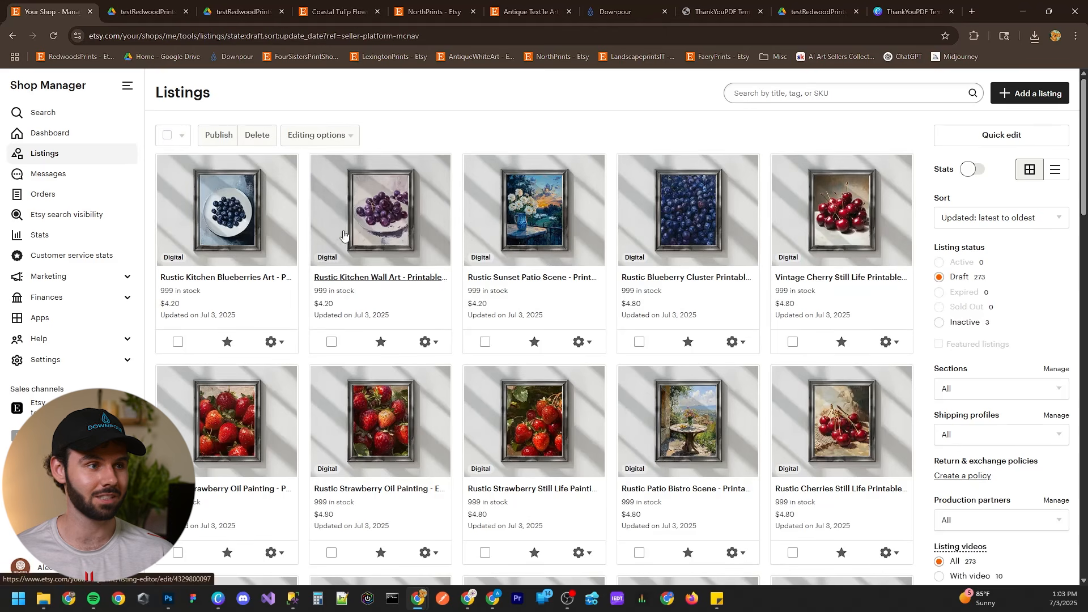
click(54, 37)
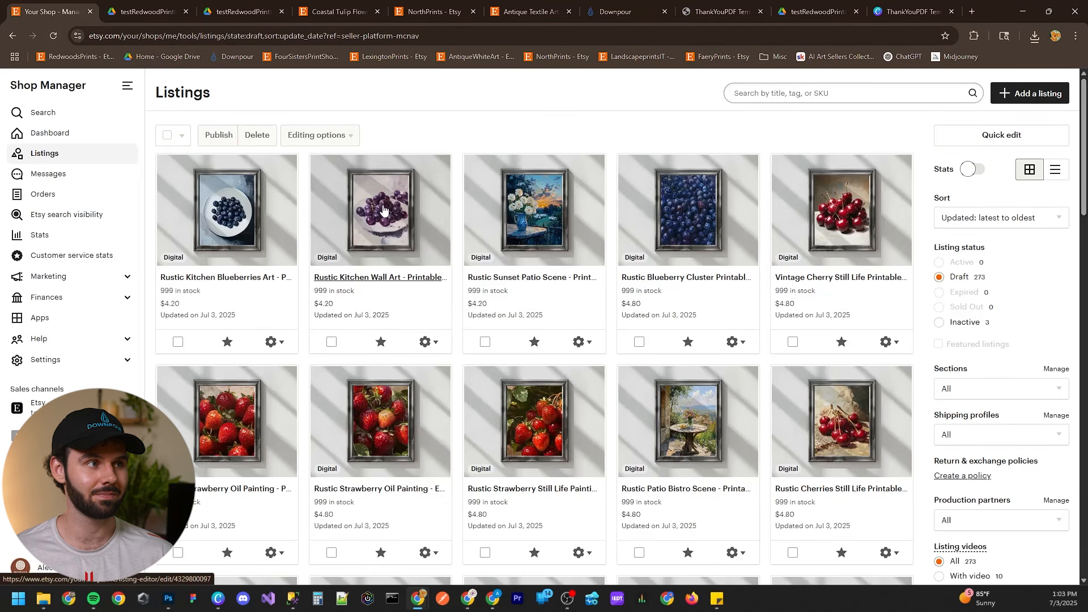
Switch to Downpour, dismiss the Bulk Upload Initiated notice and check the progress of the bulk upload
click(617, 11)
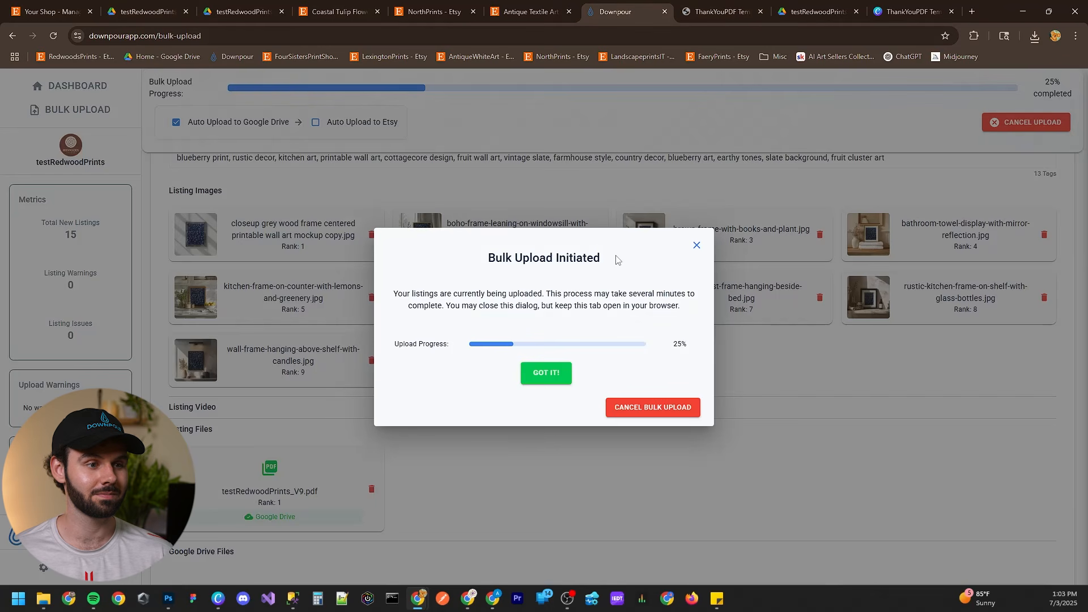
click(545, 374)
scroll(495, 416, up, 4)
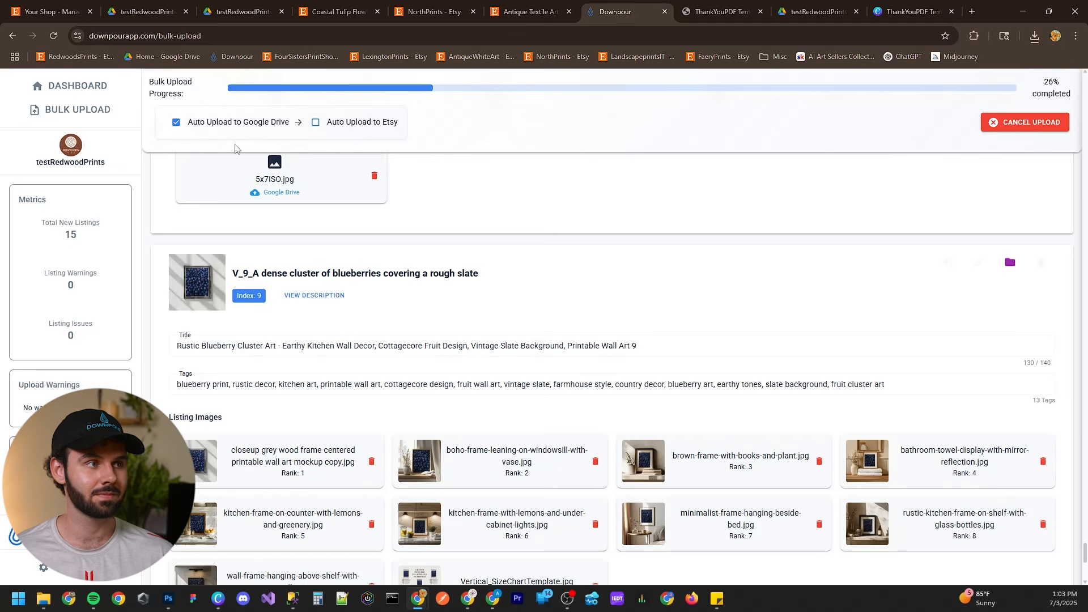
Reload the draft listings in Etsy to look for newly uploaded drafts, and return to Downpour
click(56, 11)
click(57, 36)
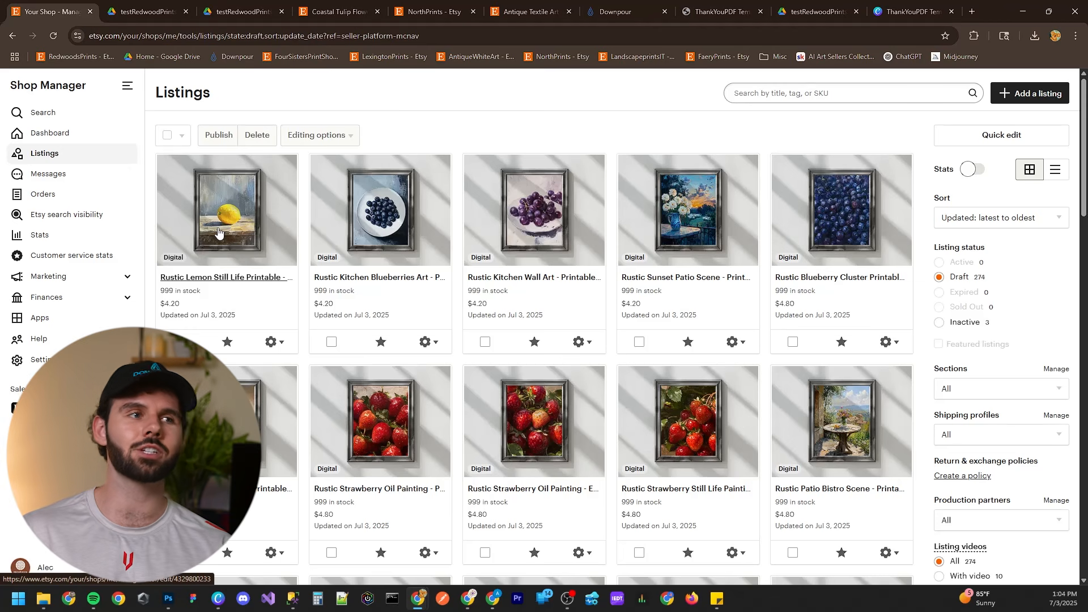
click(617, 11)
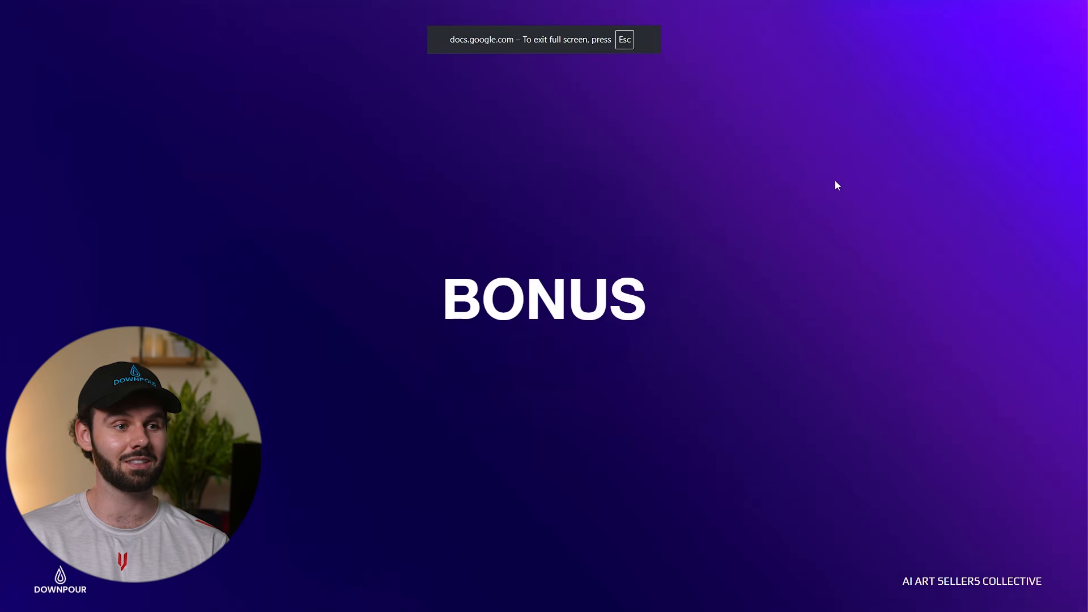
click(778, 182)
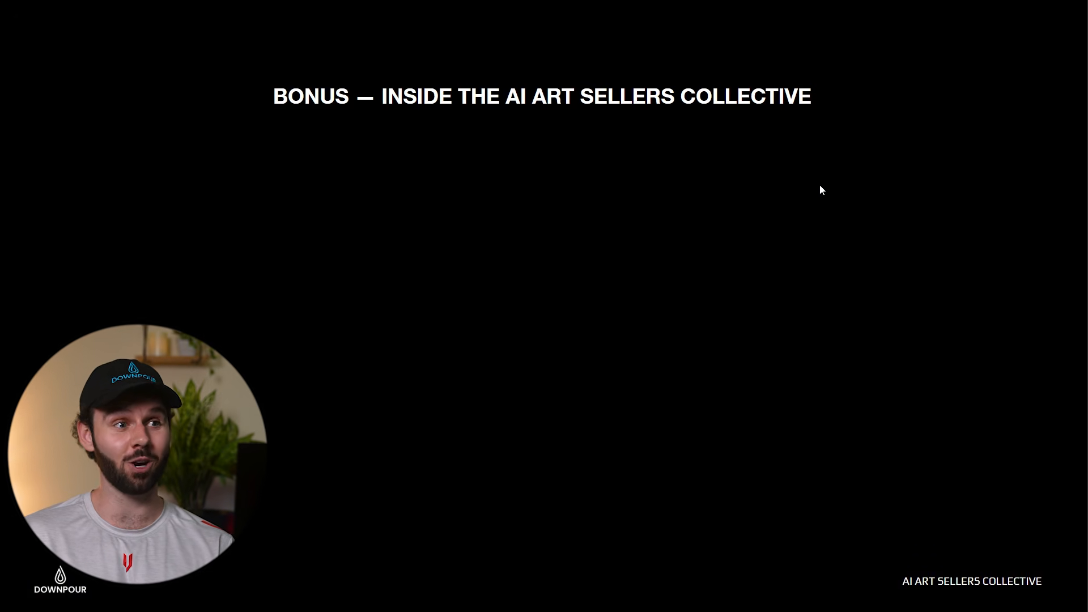
click(820, 186)
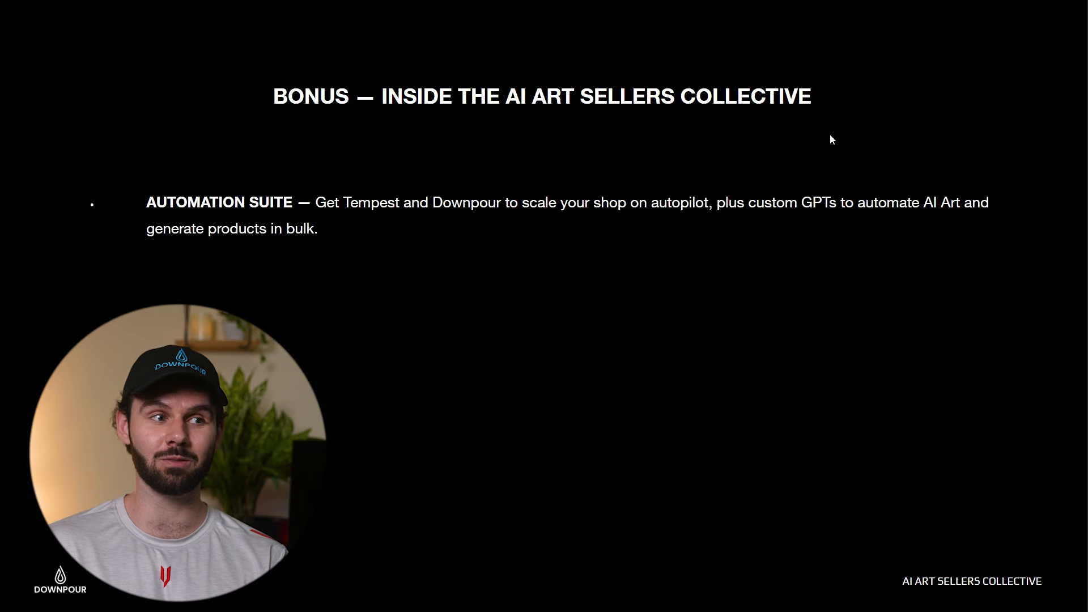